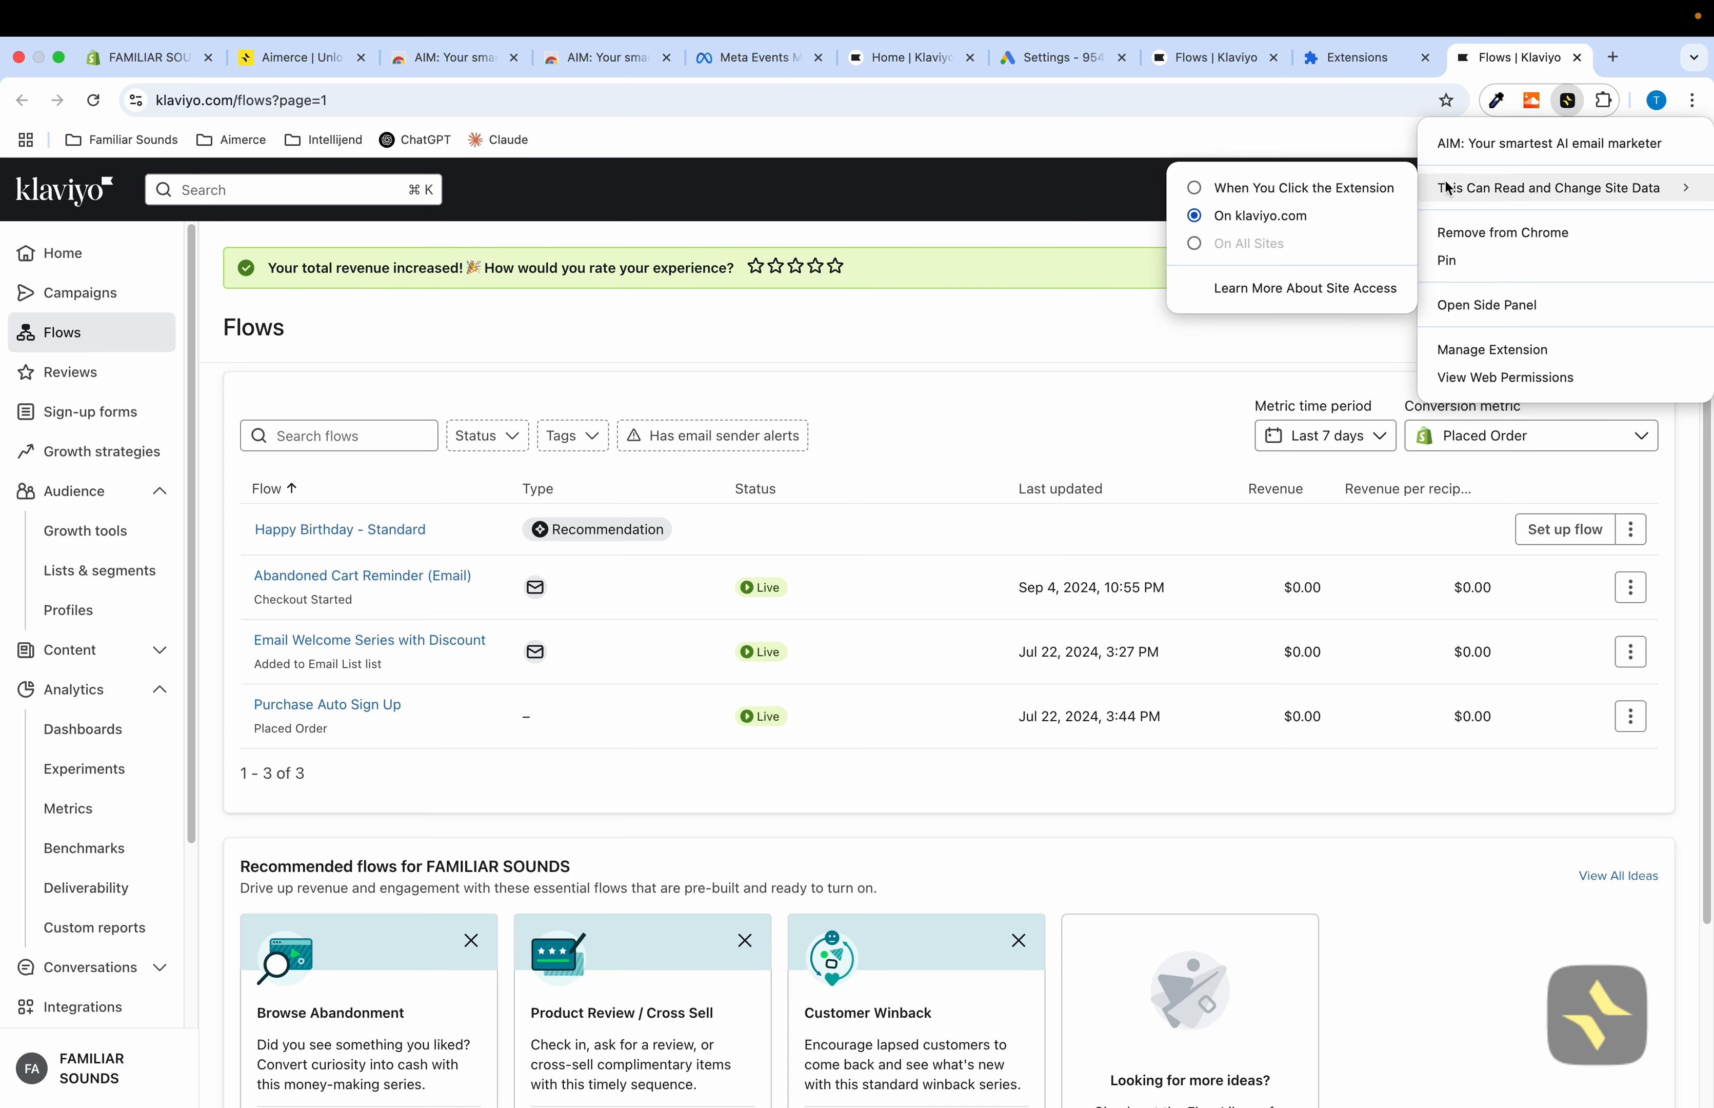
Allow the AIM extension to read and change site data on klaviyo.com, then reload the page
left_click(1302, 192)
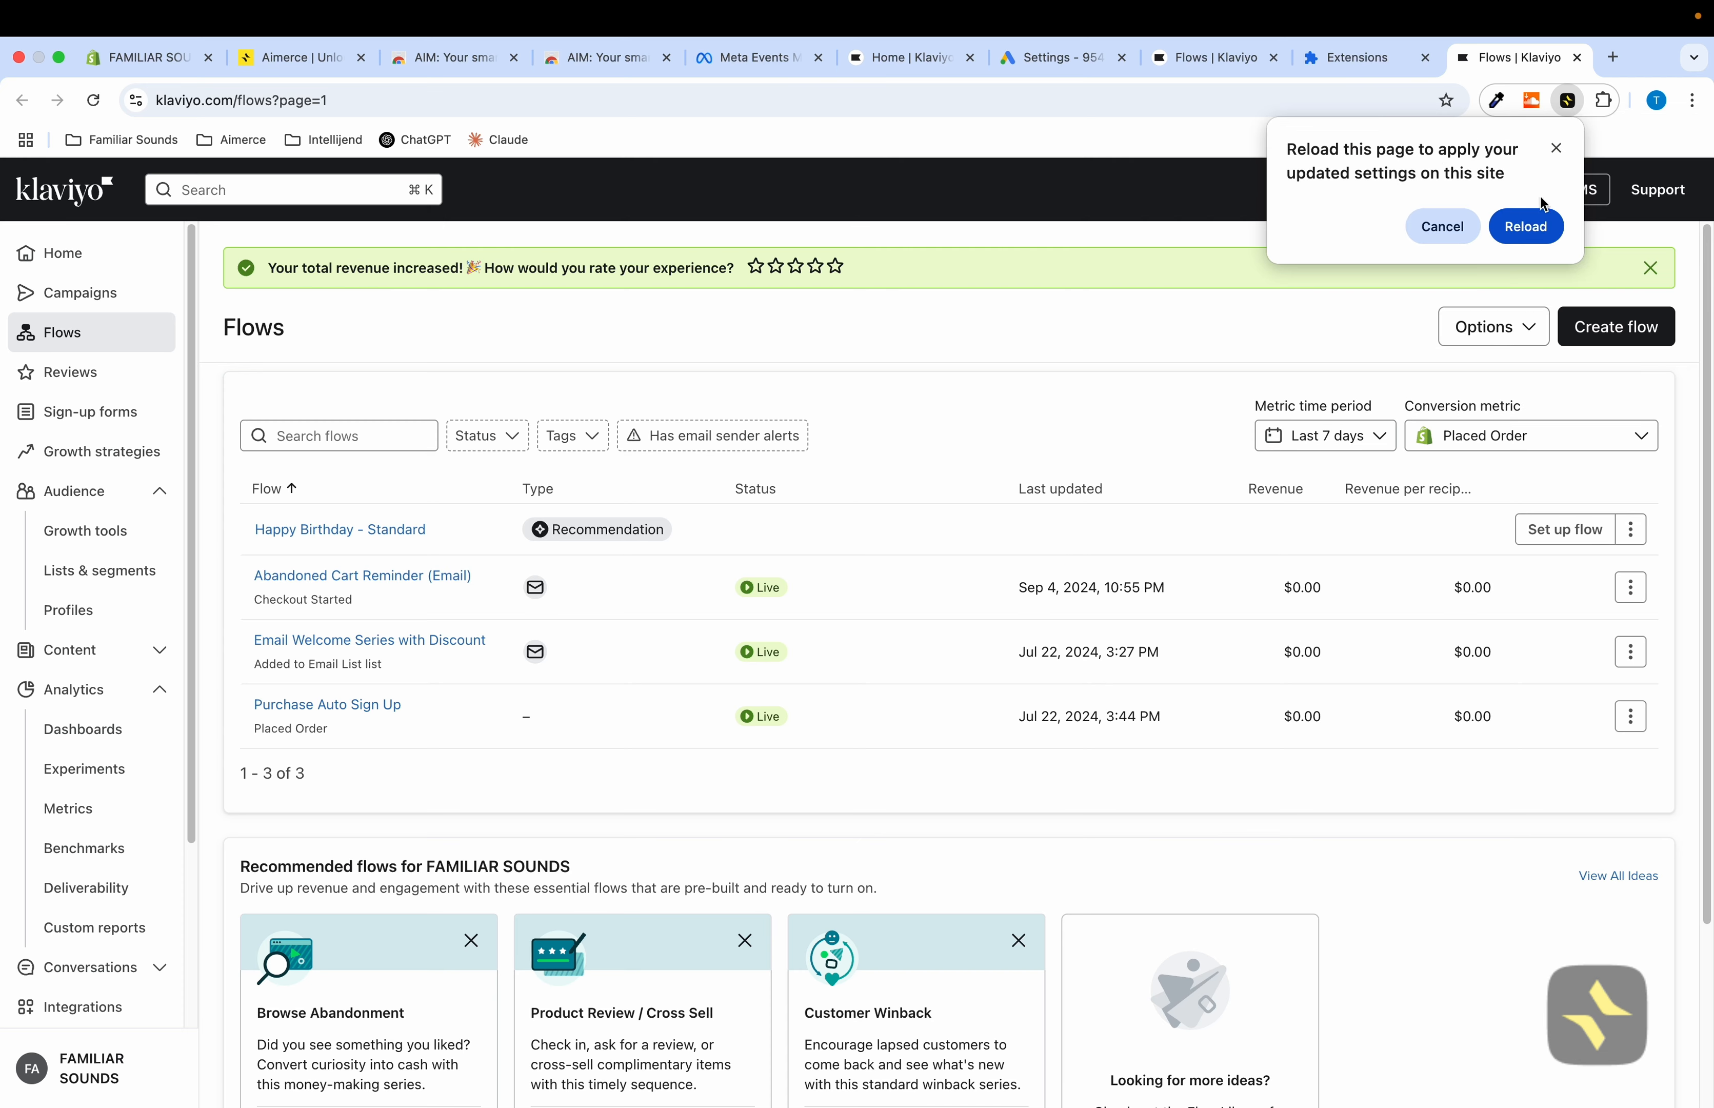
left_click(1520, 224)
Pin the AIM: Your smartest AI email marketer extension to the browser toolbar
left_click(1604, 100)
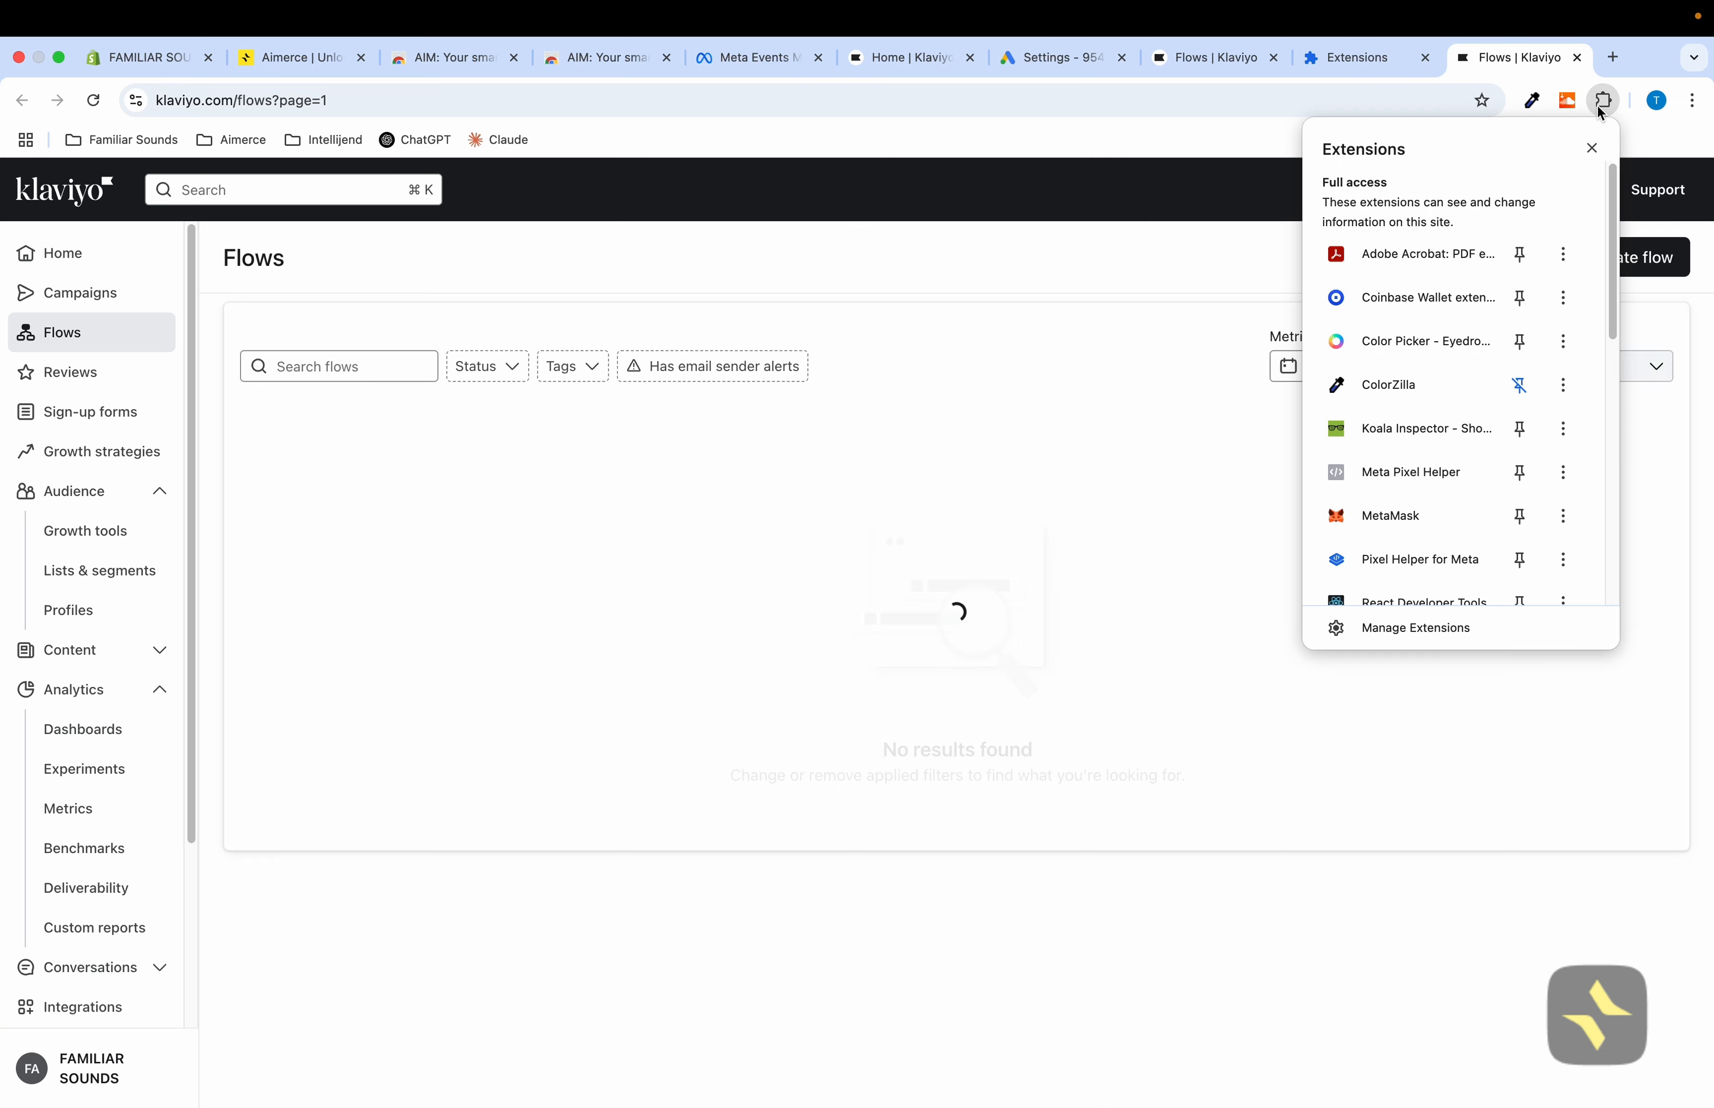
scroll(1470, 375, "down", 5)
scroll(1469, 369, "down", 5)
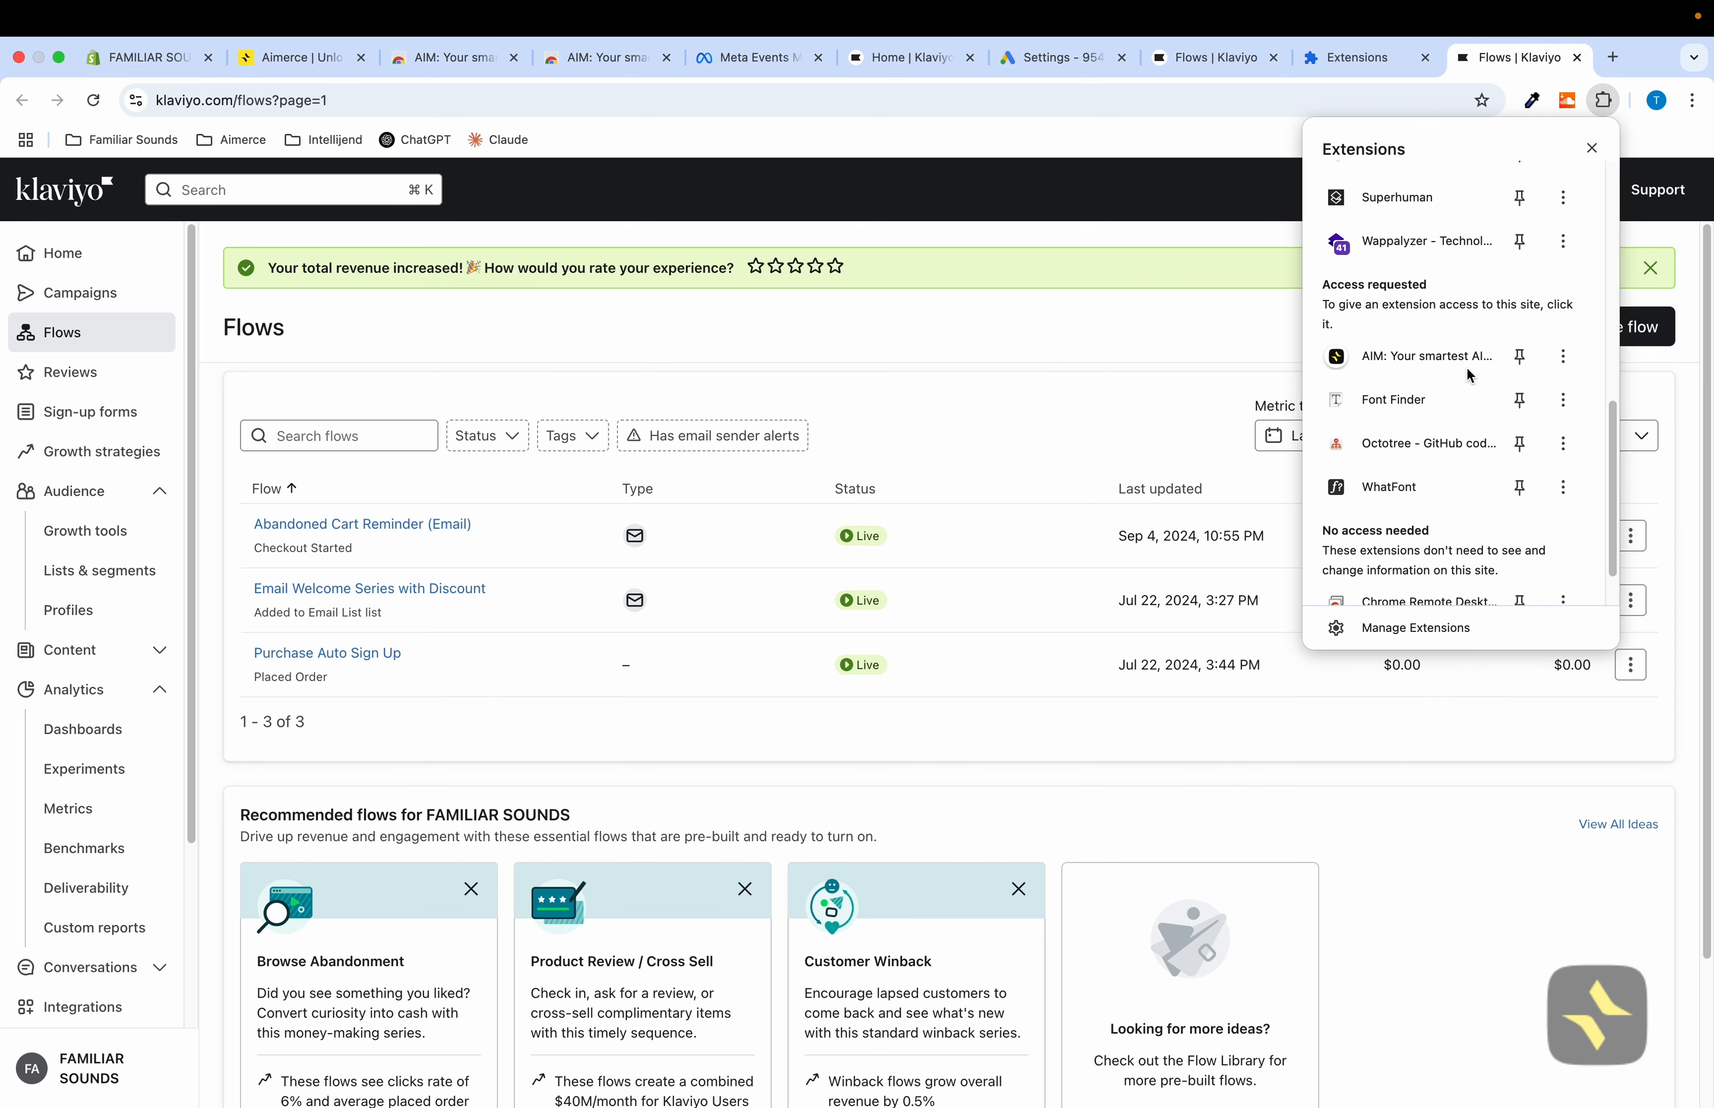
left_click(1521, 309)
left_click(1162, 263)
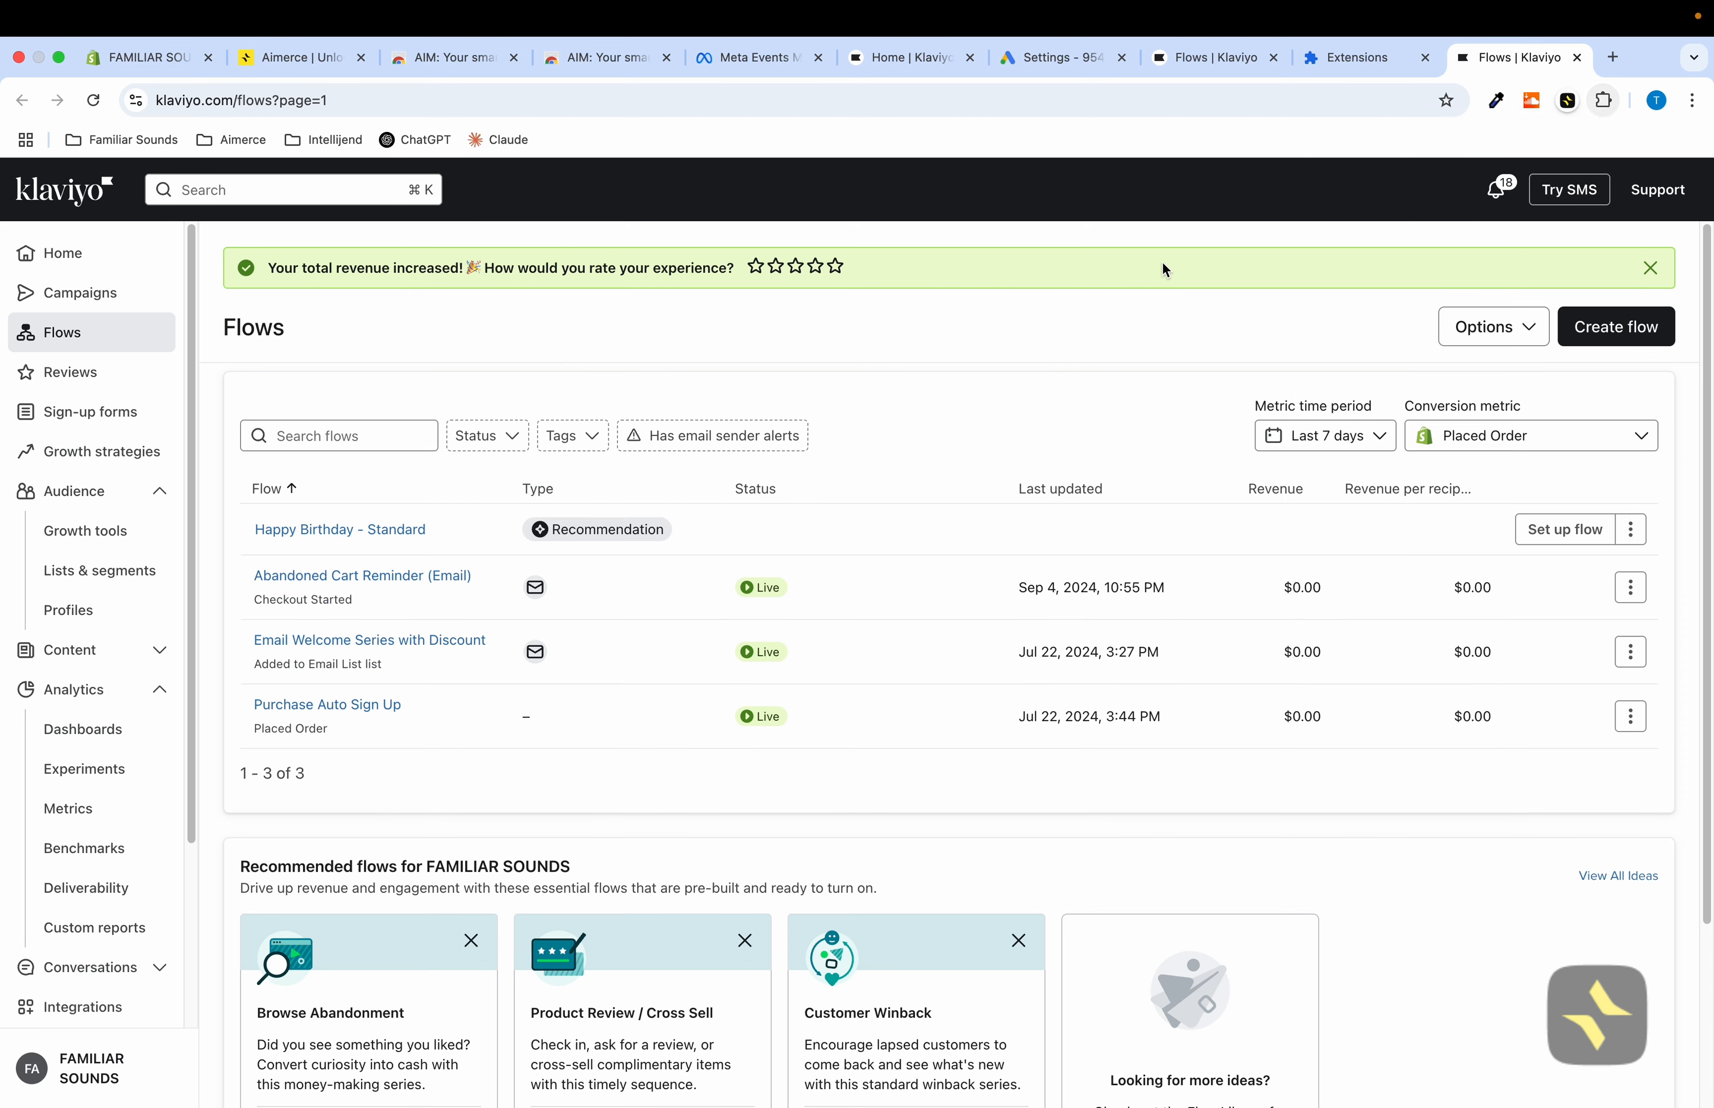
Switch to the Aimerce onboarding tab and review the AIM extension's site access options
left_click(310, 58)
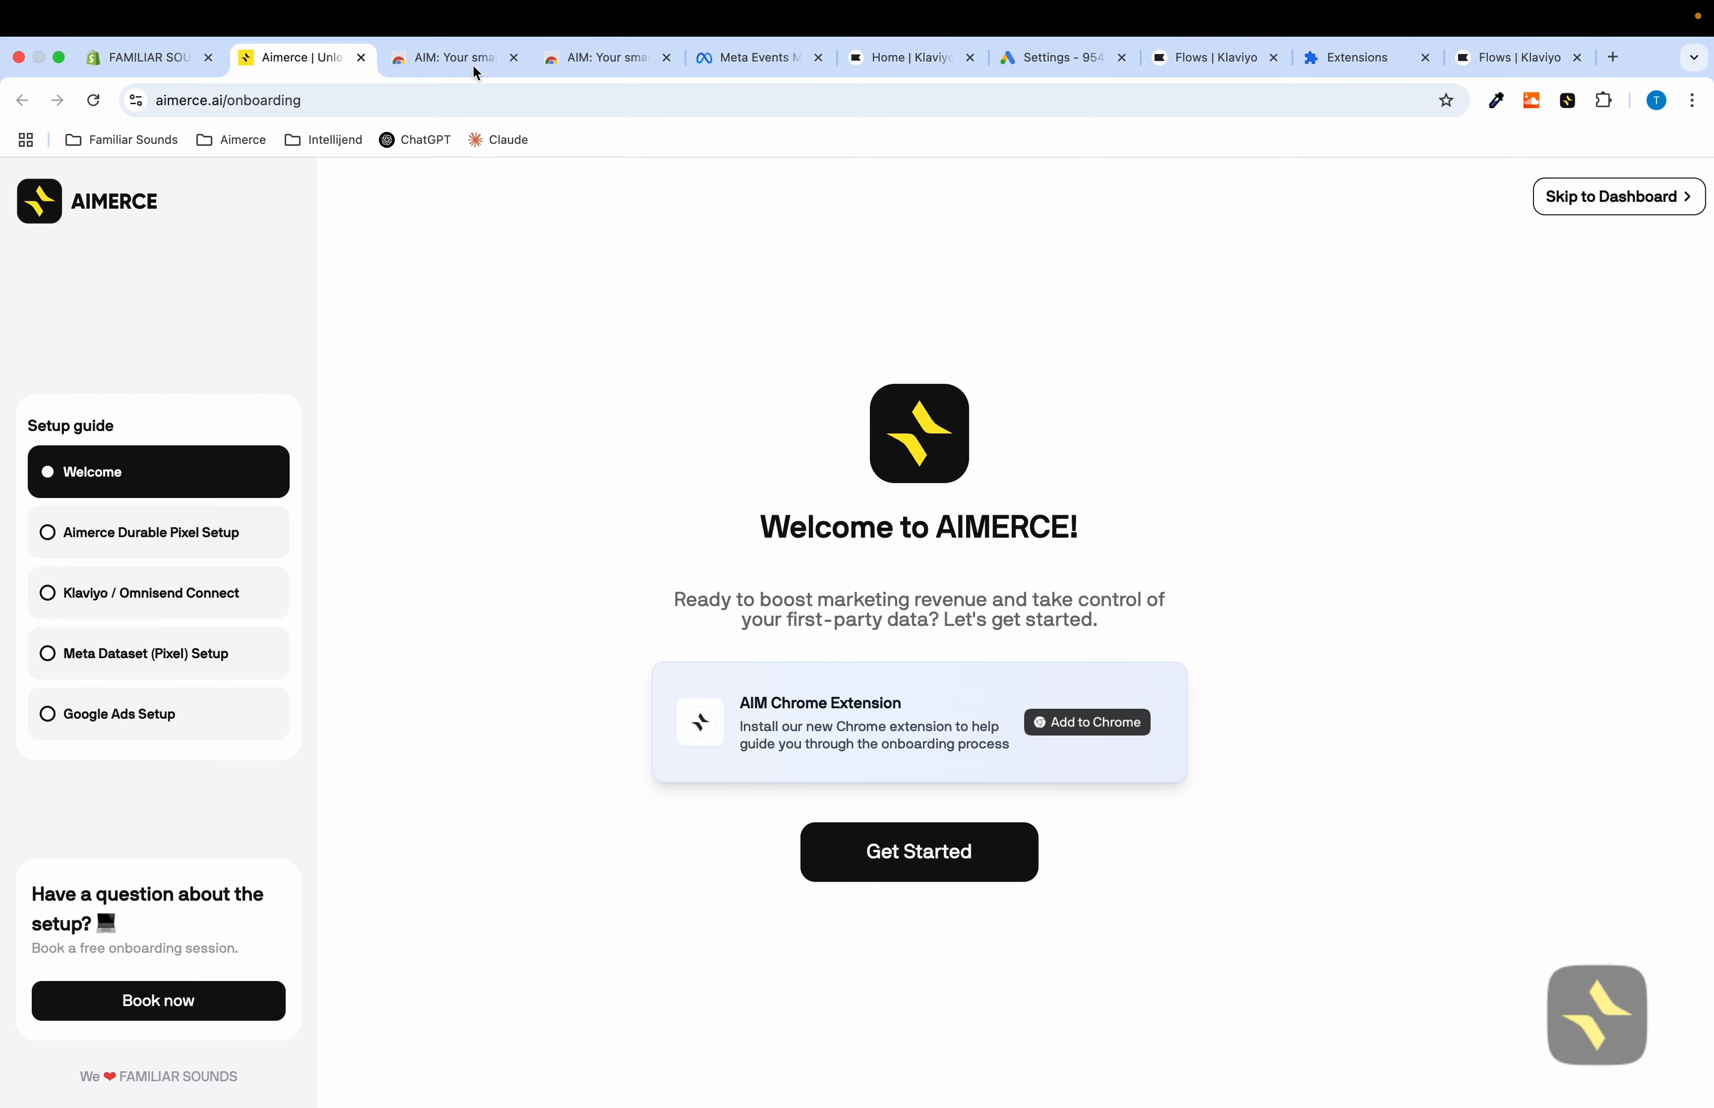
right_click(1571, 107)
mouse_move(1508, 187)
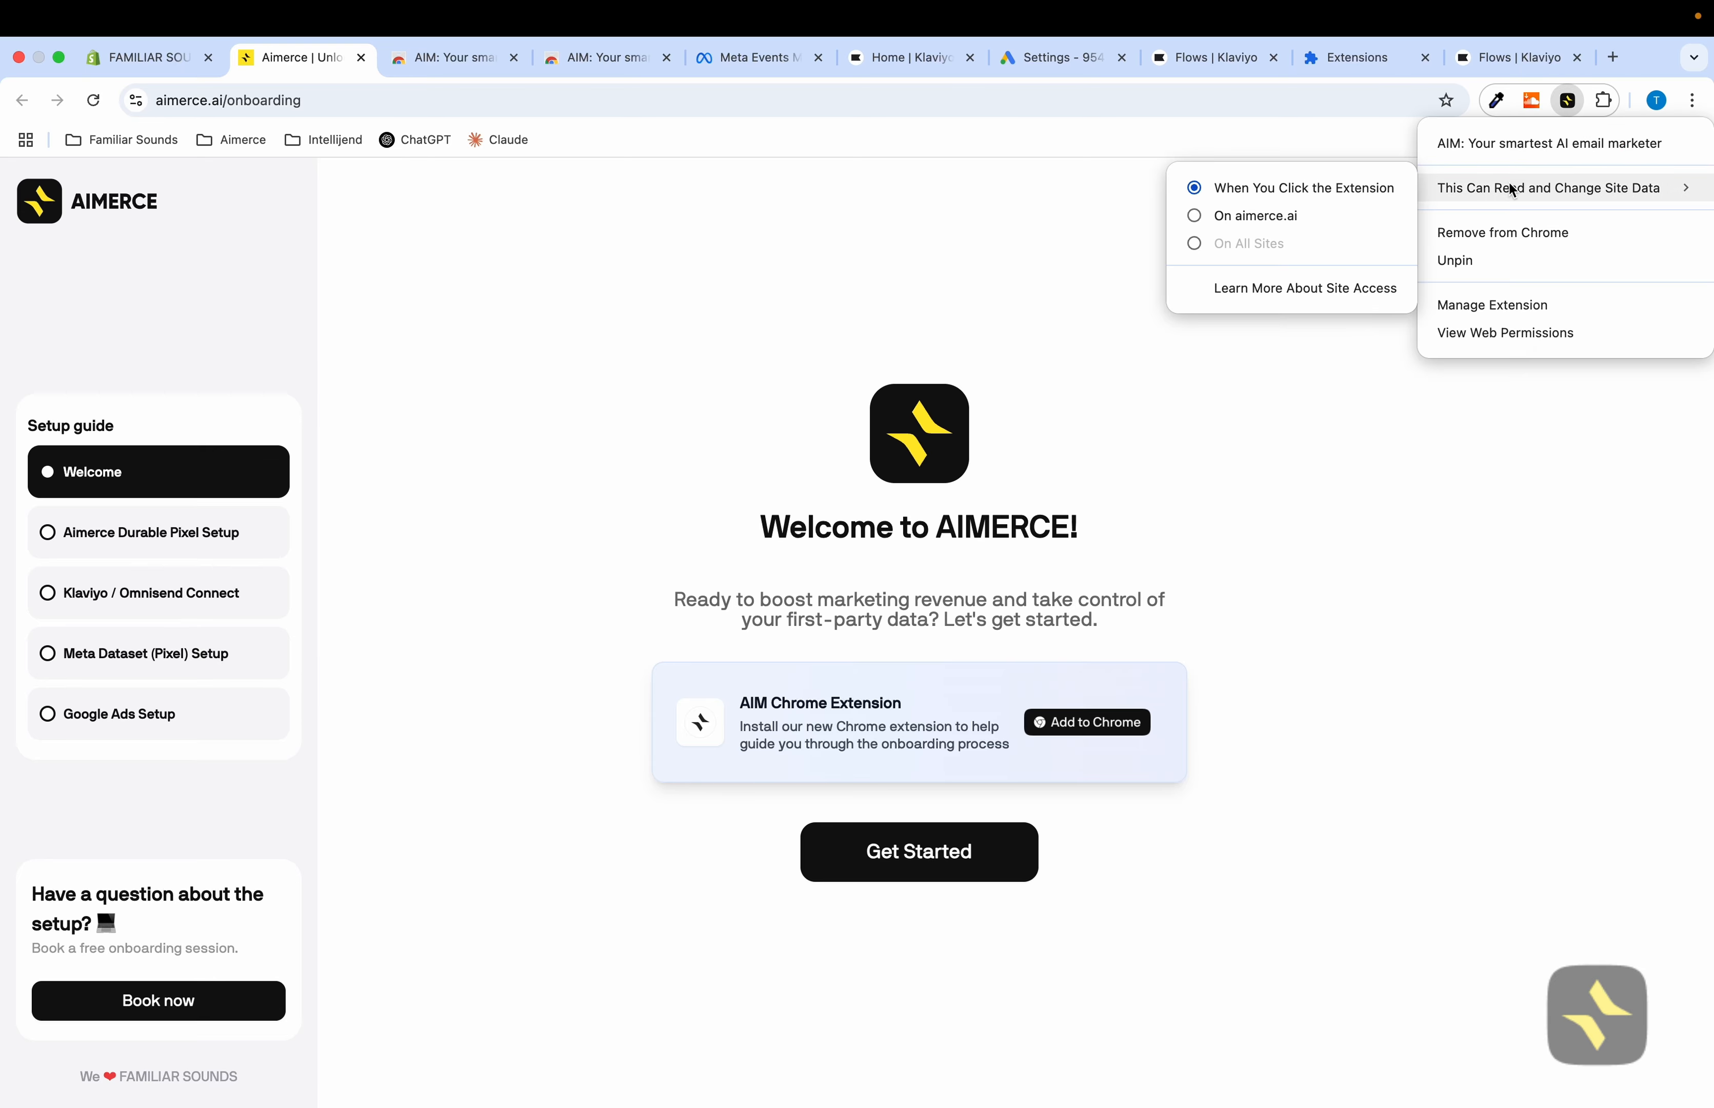
left_click(1414, 405)
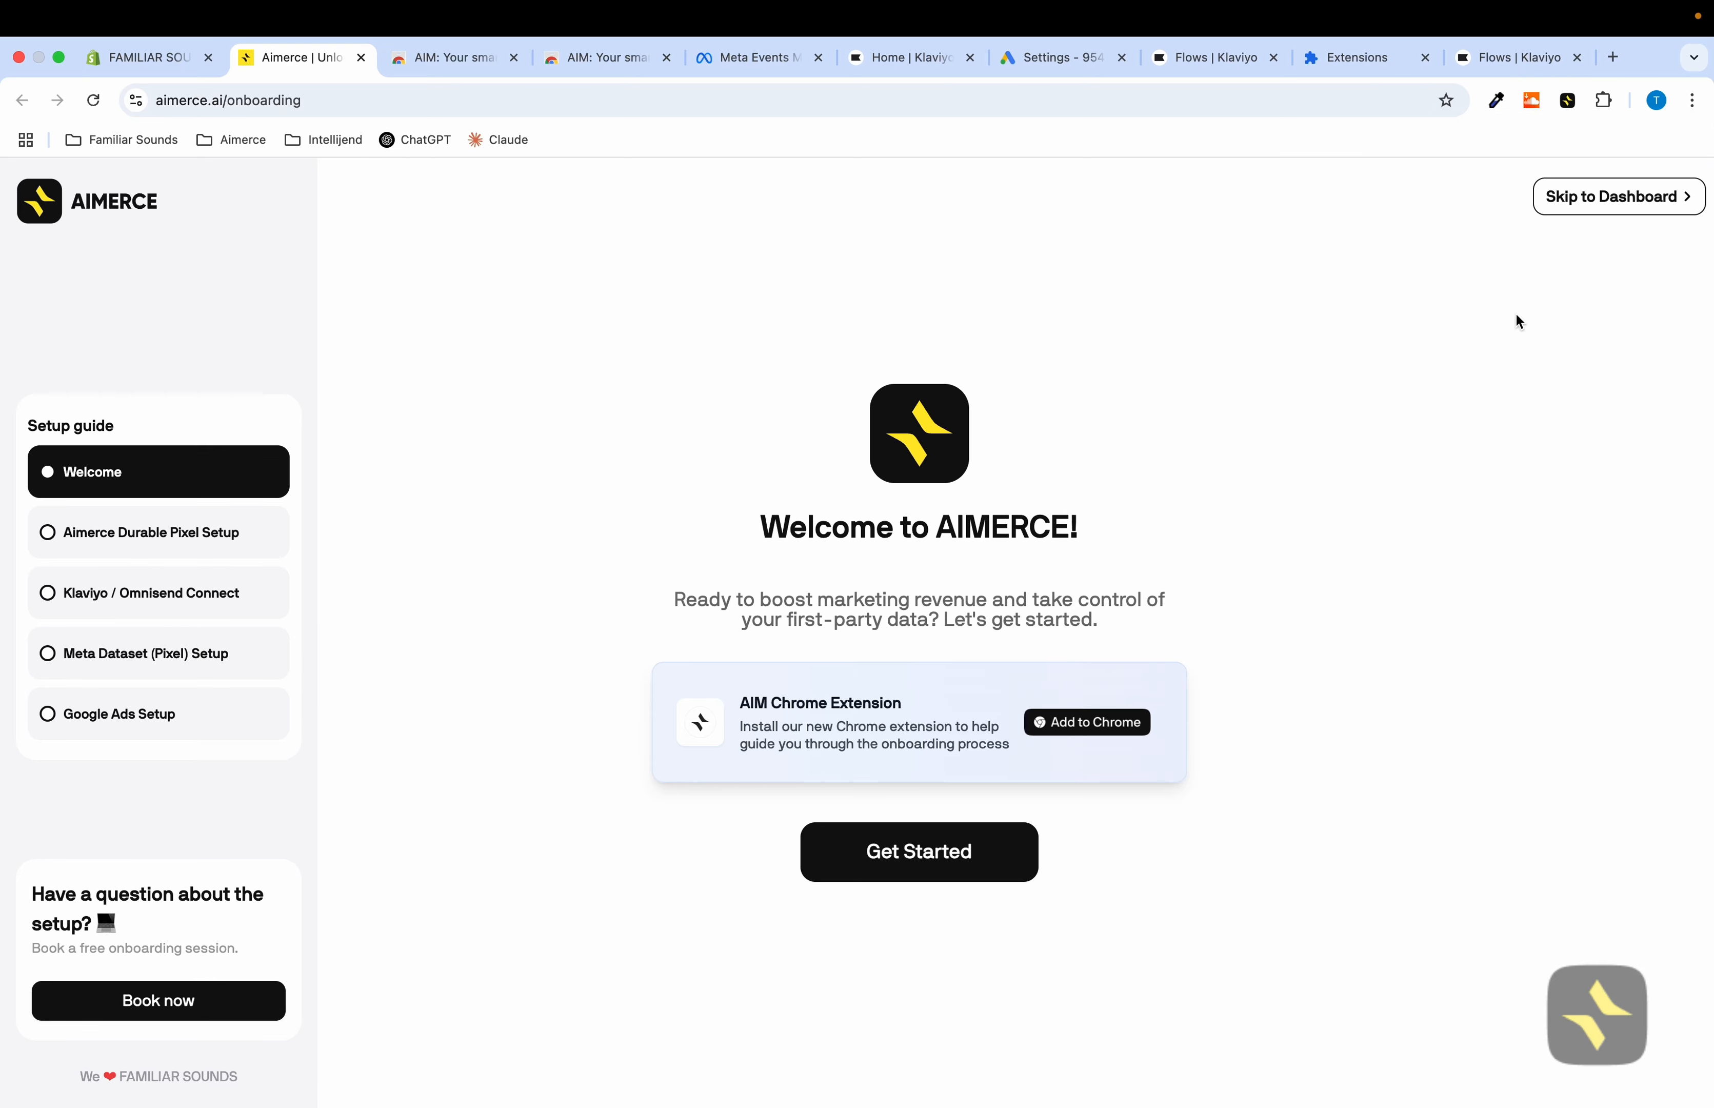
Open the AIM extension side panel and start the Aimerce onboarding with Get Started
left_click(1569, 104)
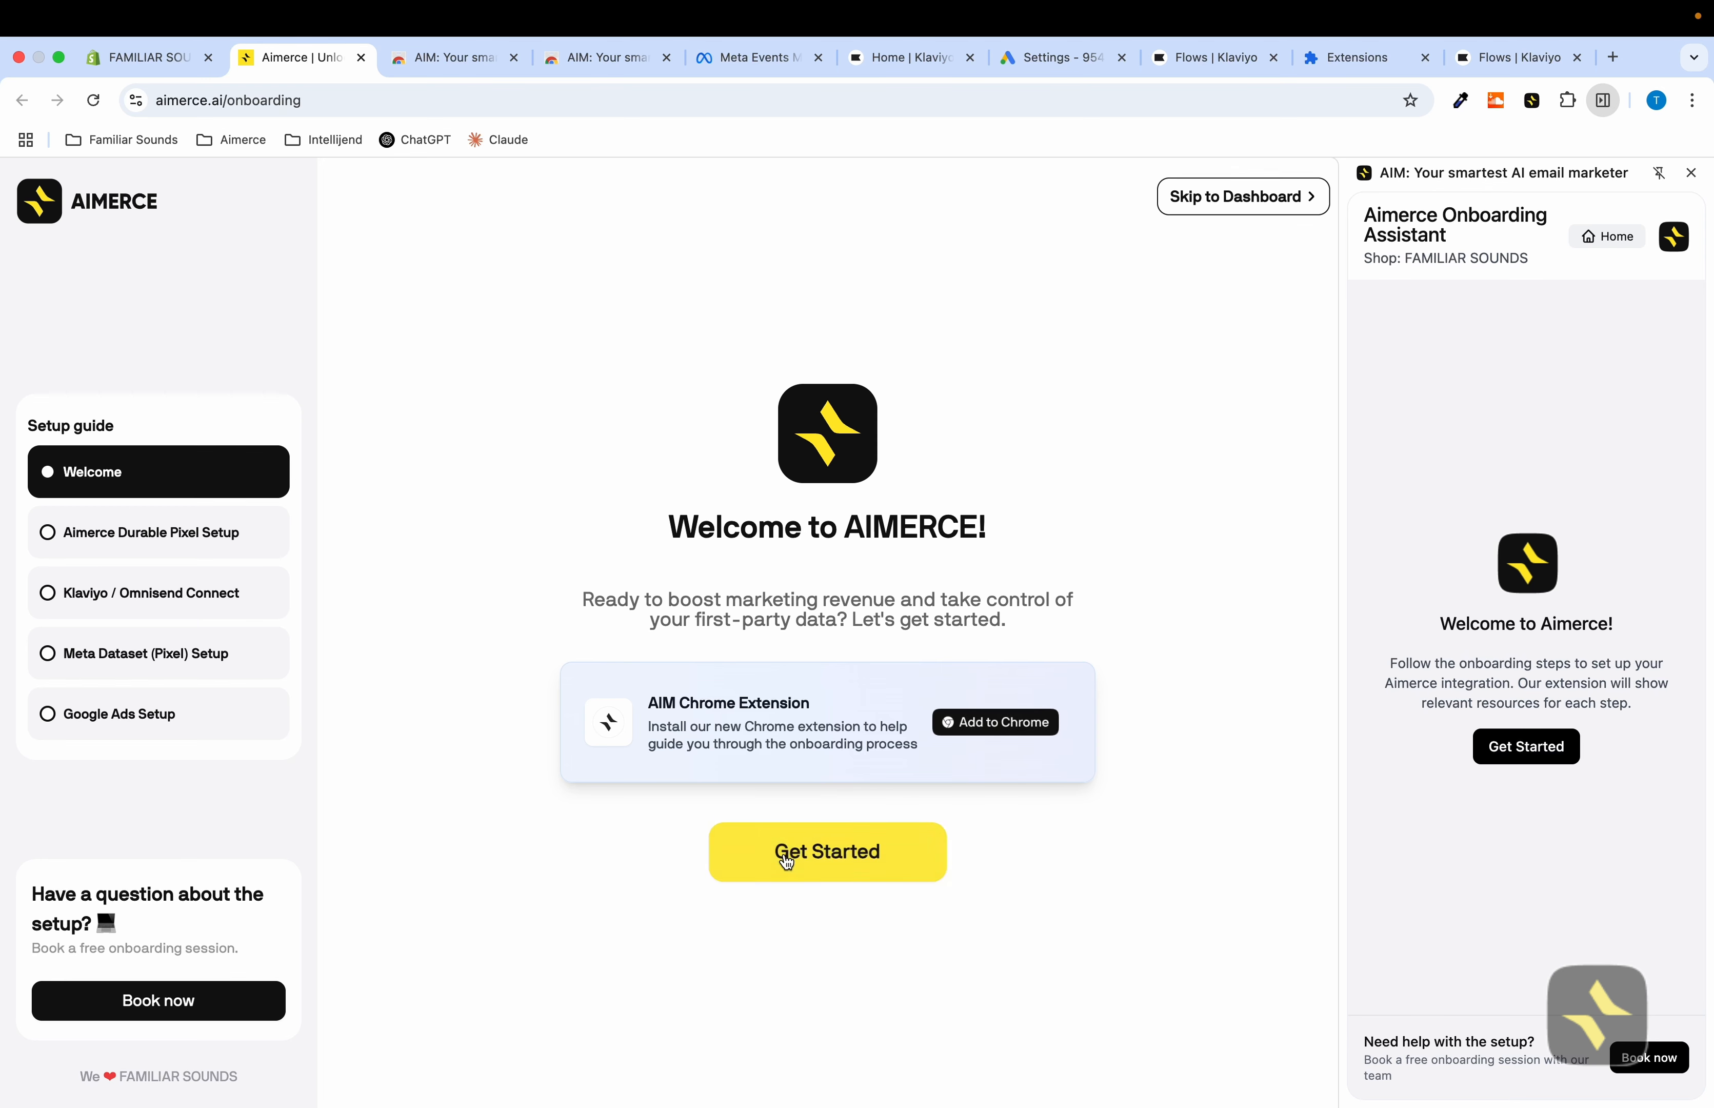
left_click(813, 862)
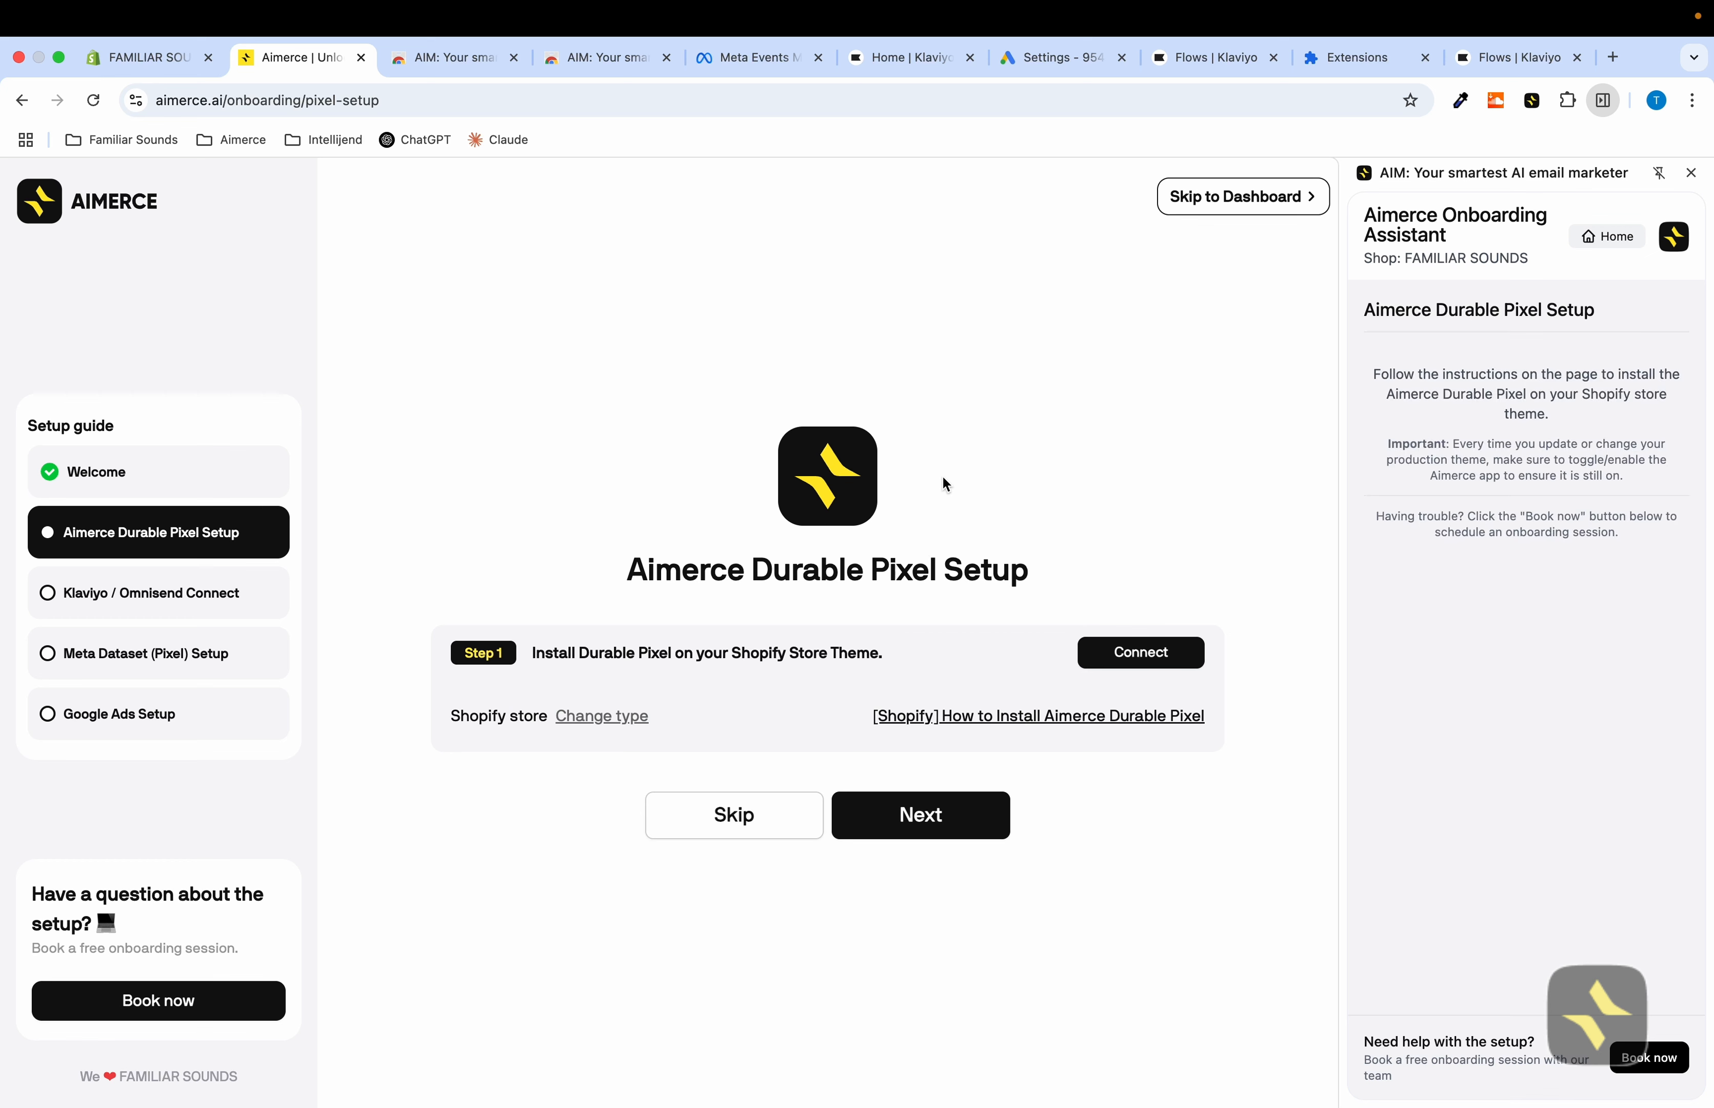
Connect the Shopify store by enabling the Aimerce Durable Pixel app embed in the theme editor and saving
left_click(1175, 650)
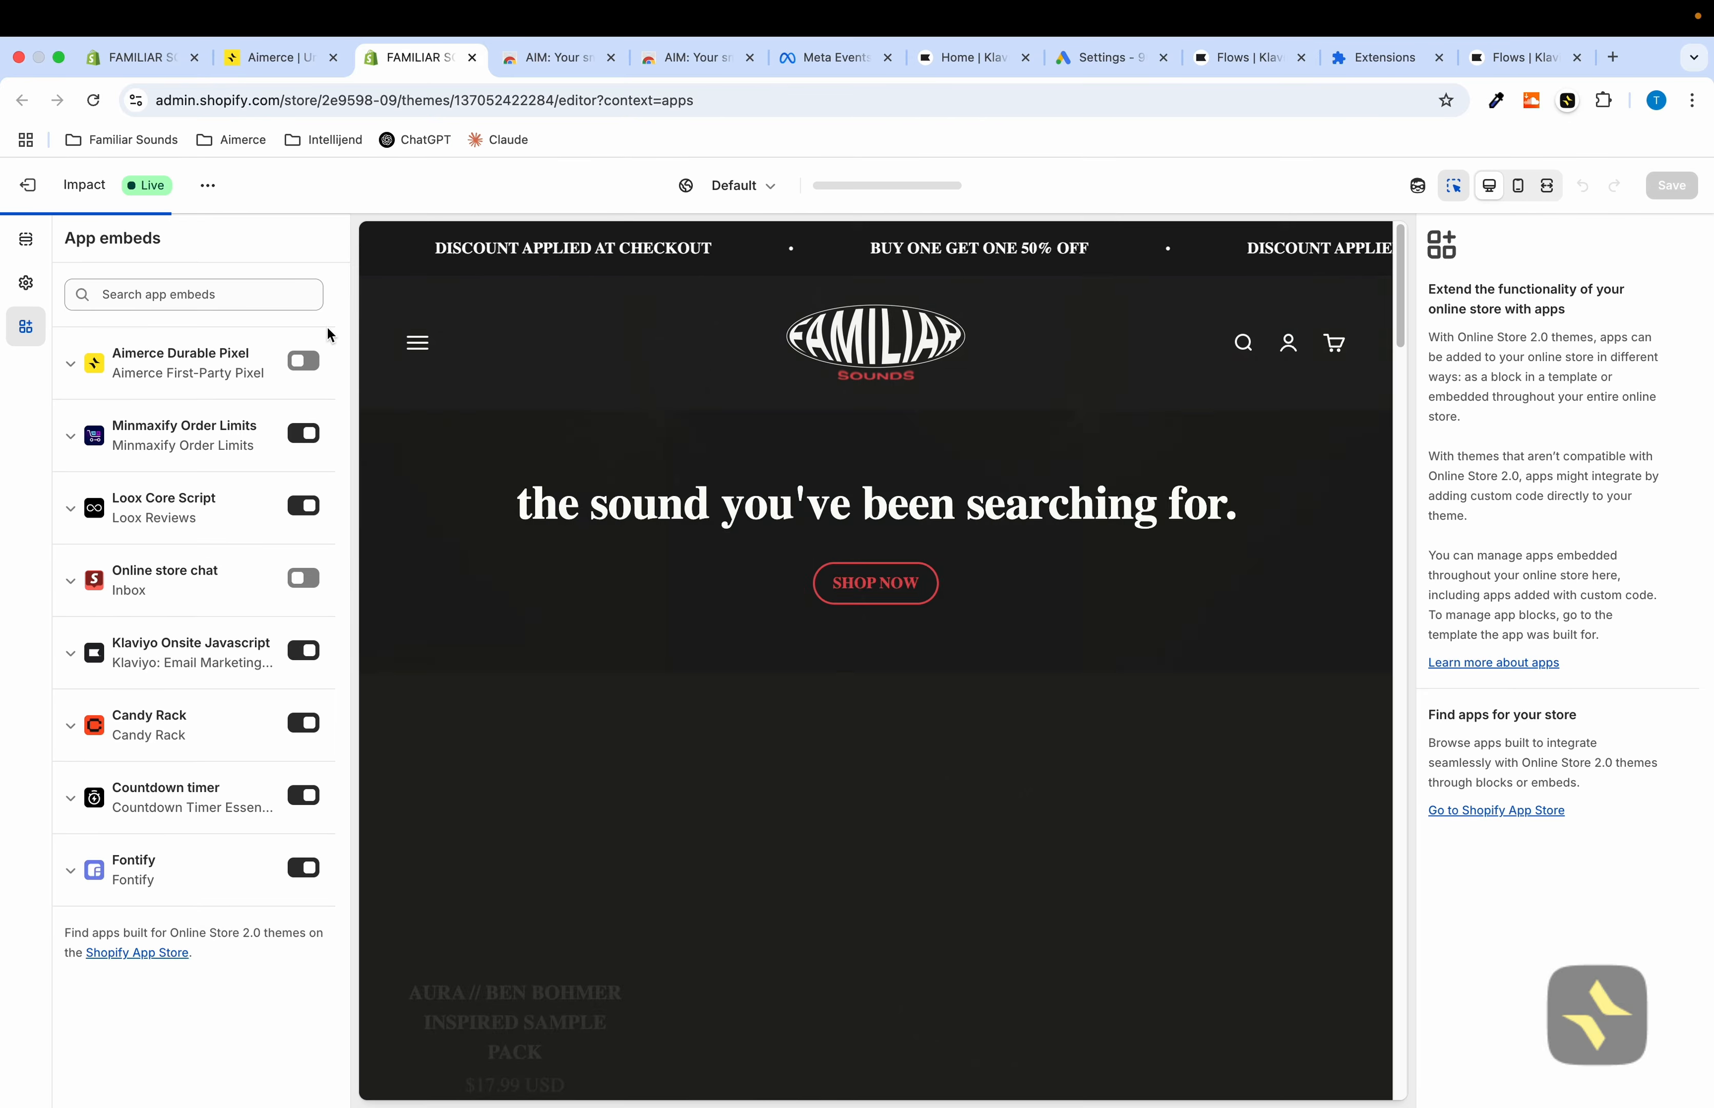
left_click(303, 364)
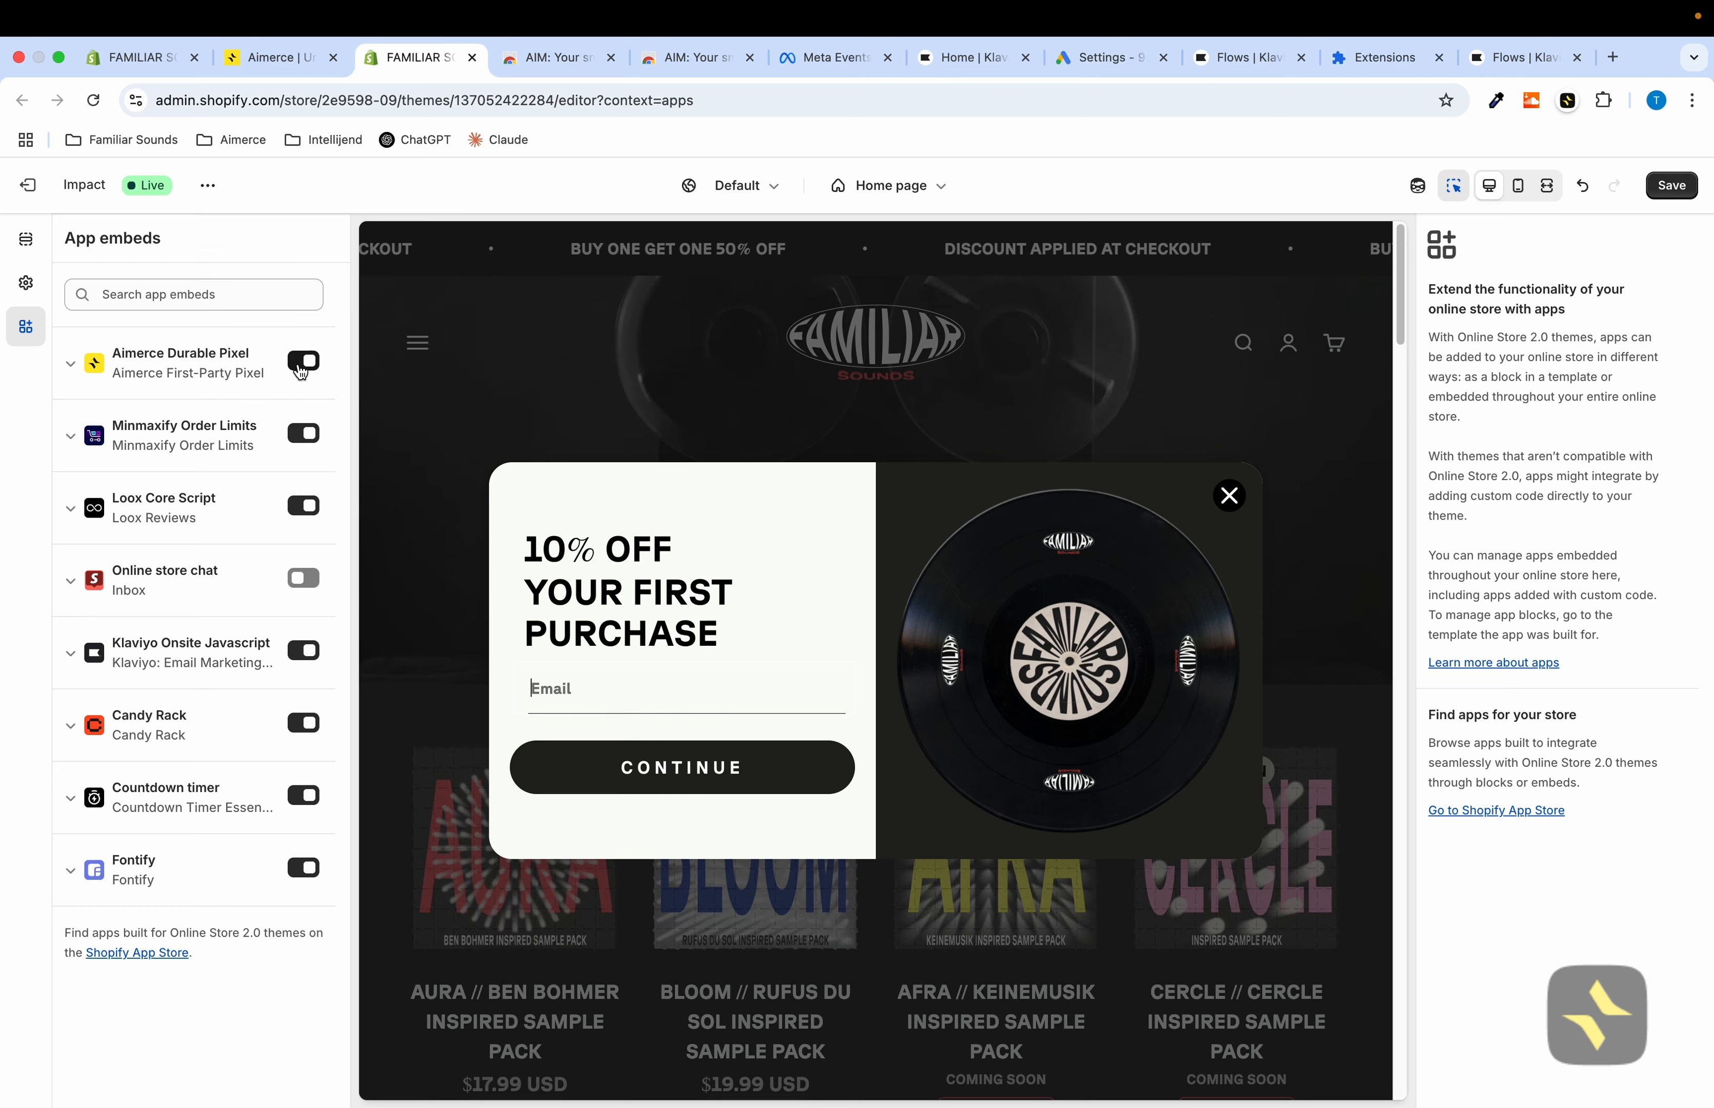
left_click(1672, 185)
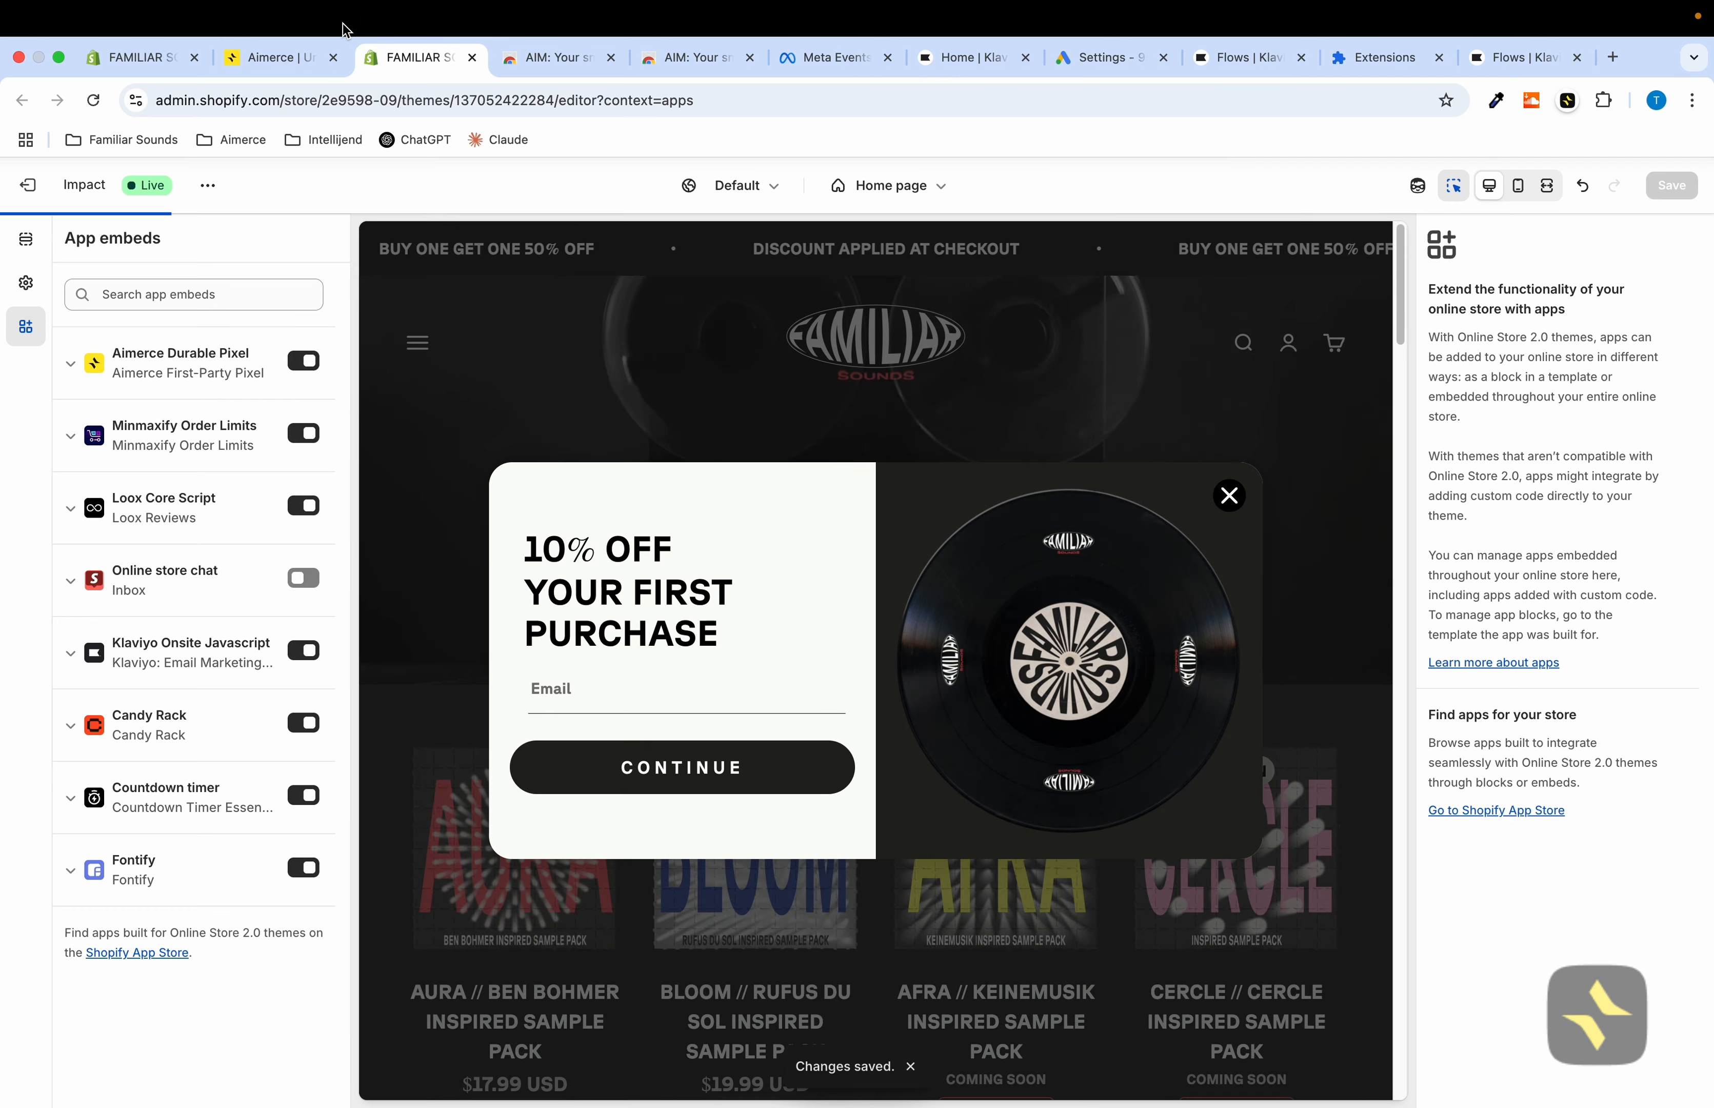
Return to the Aimerce onboarding and advance past the Durable Pixel setup step
left_click(279, 58)
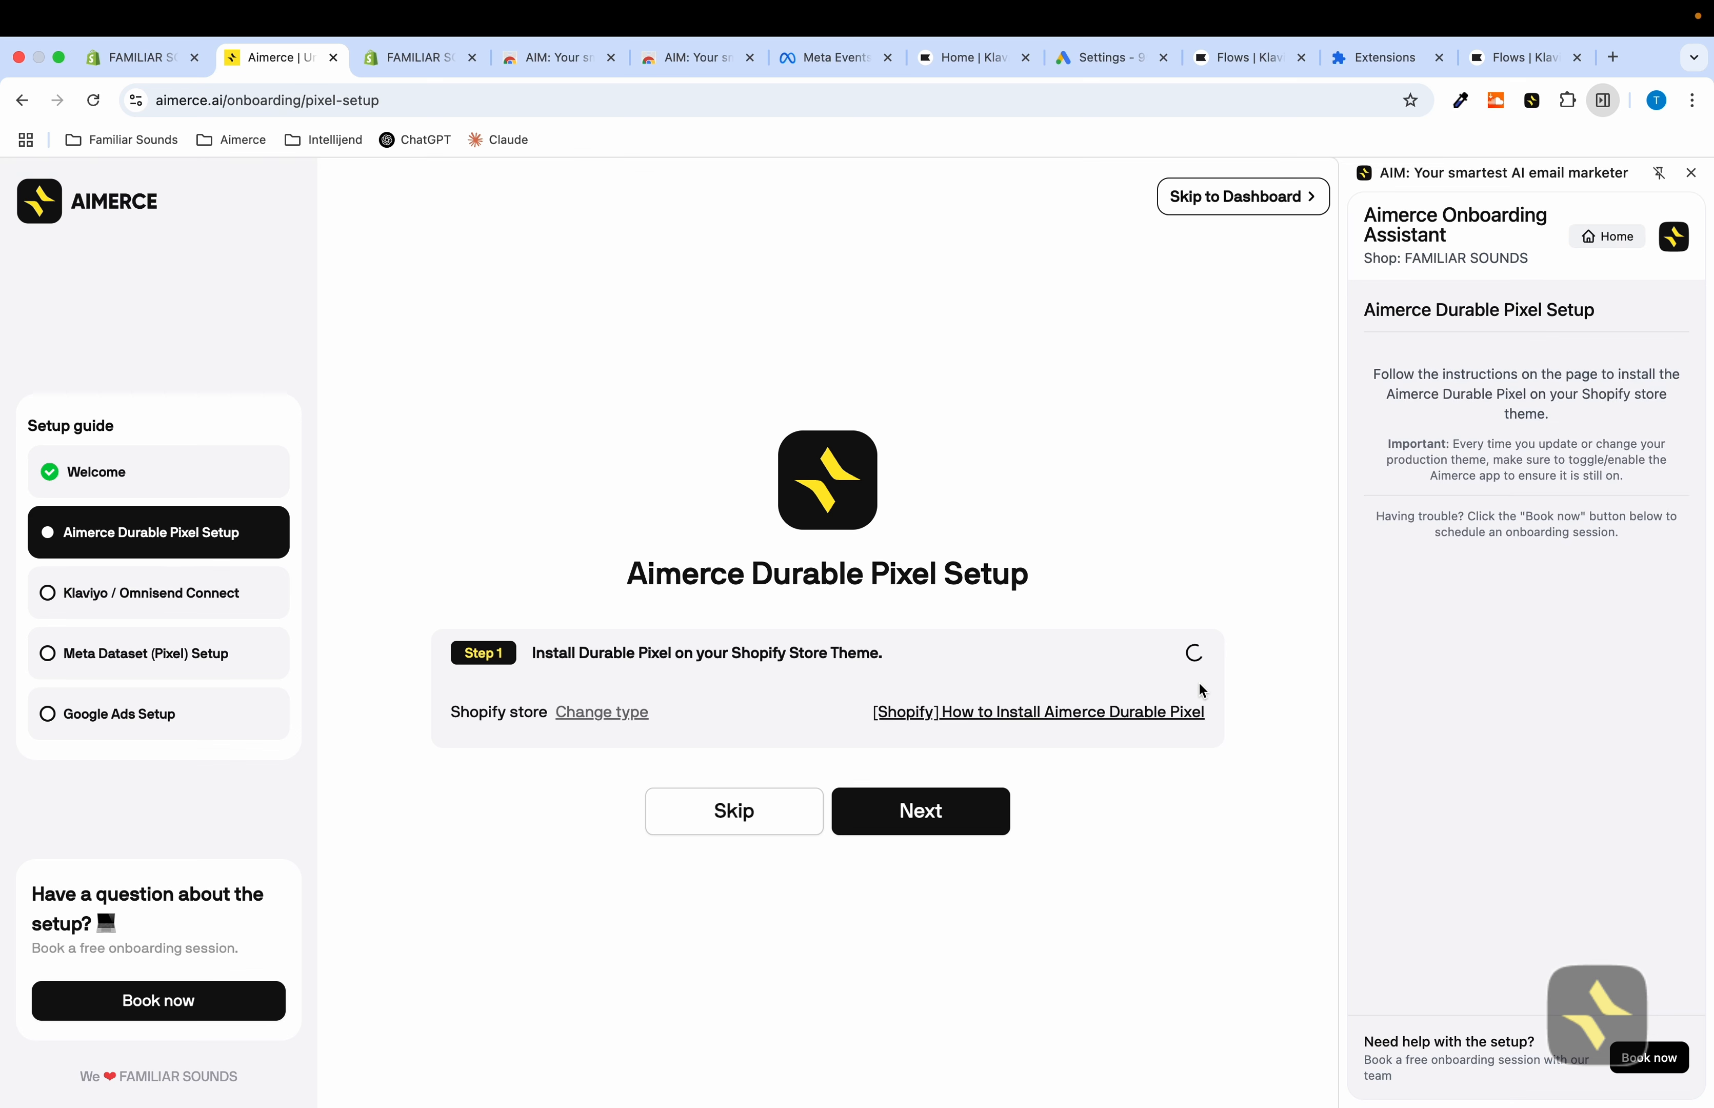
left_click(892, 817)
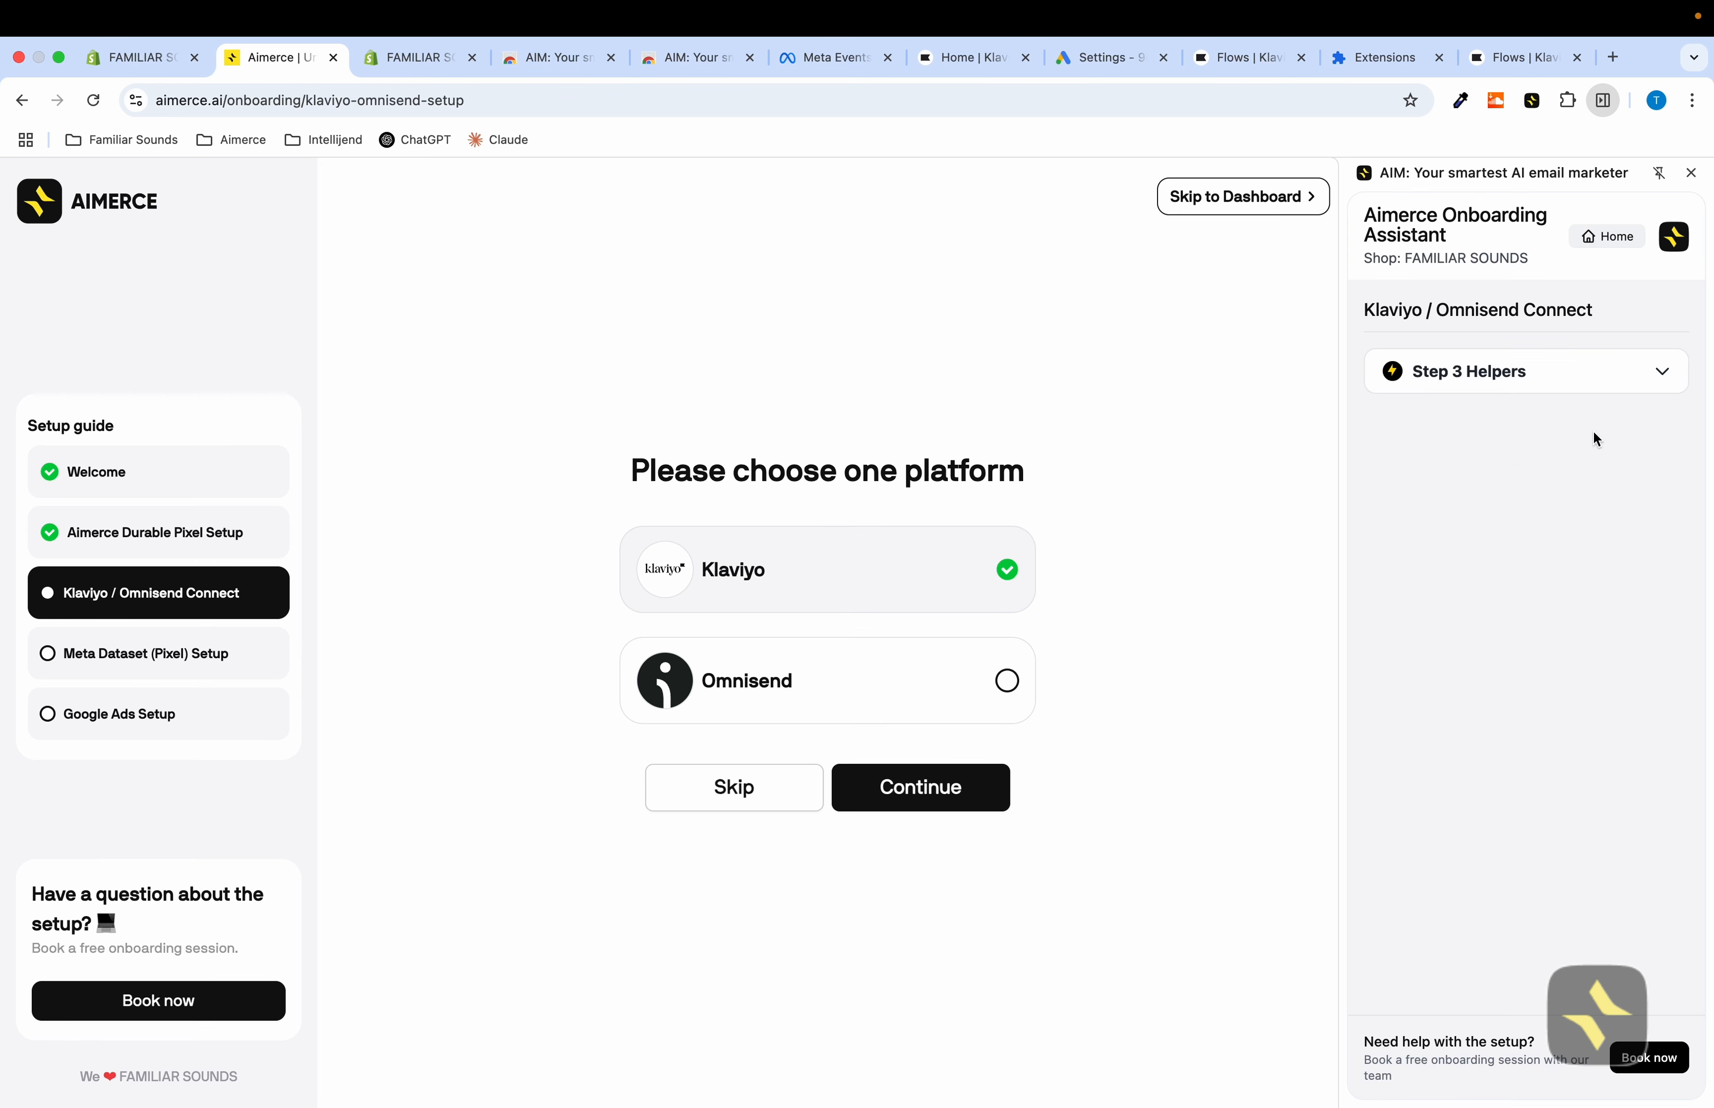
Expand the Step 3 helpers, continue with Klaviyo, and authorize AimerceApp to access the Klaviyo account
left_click(1622, 385)
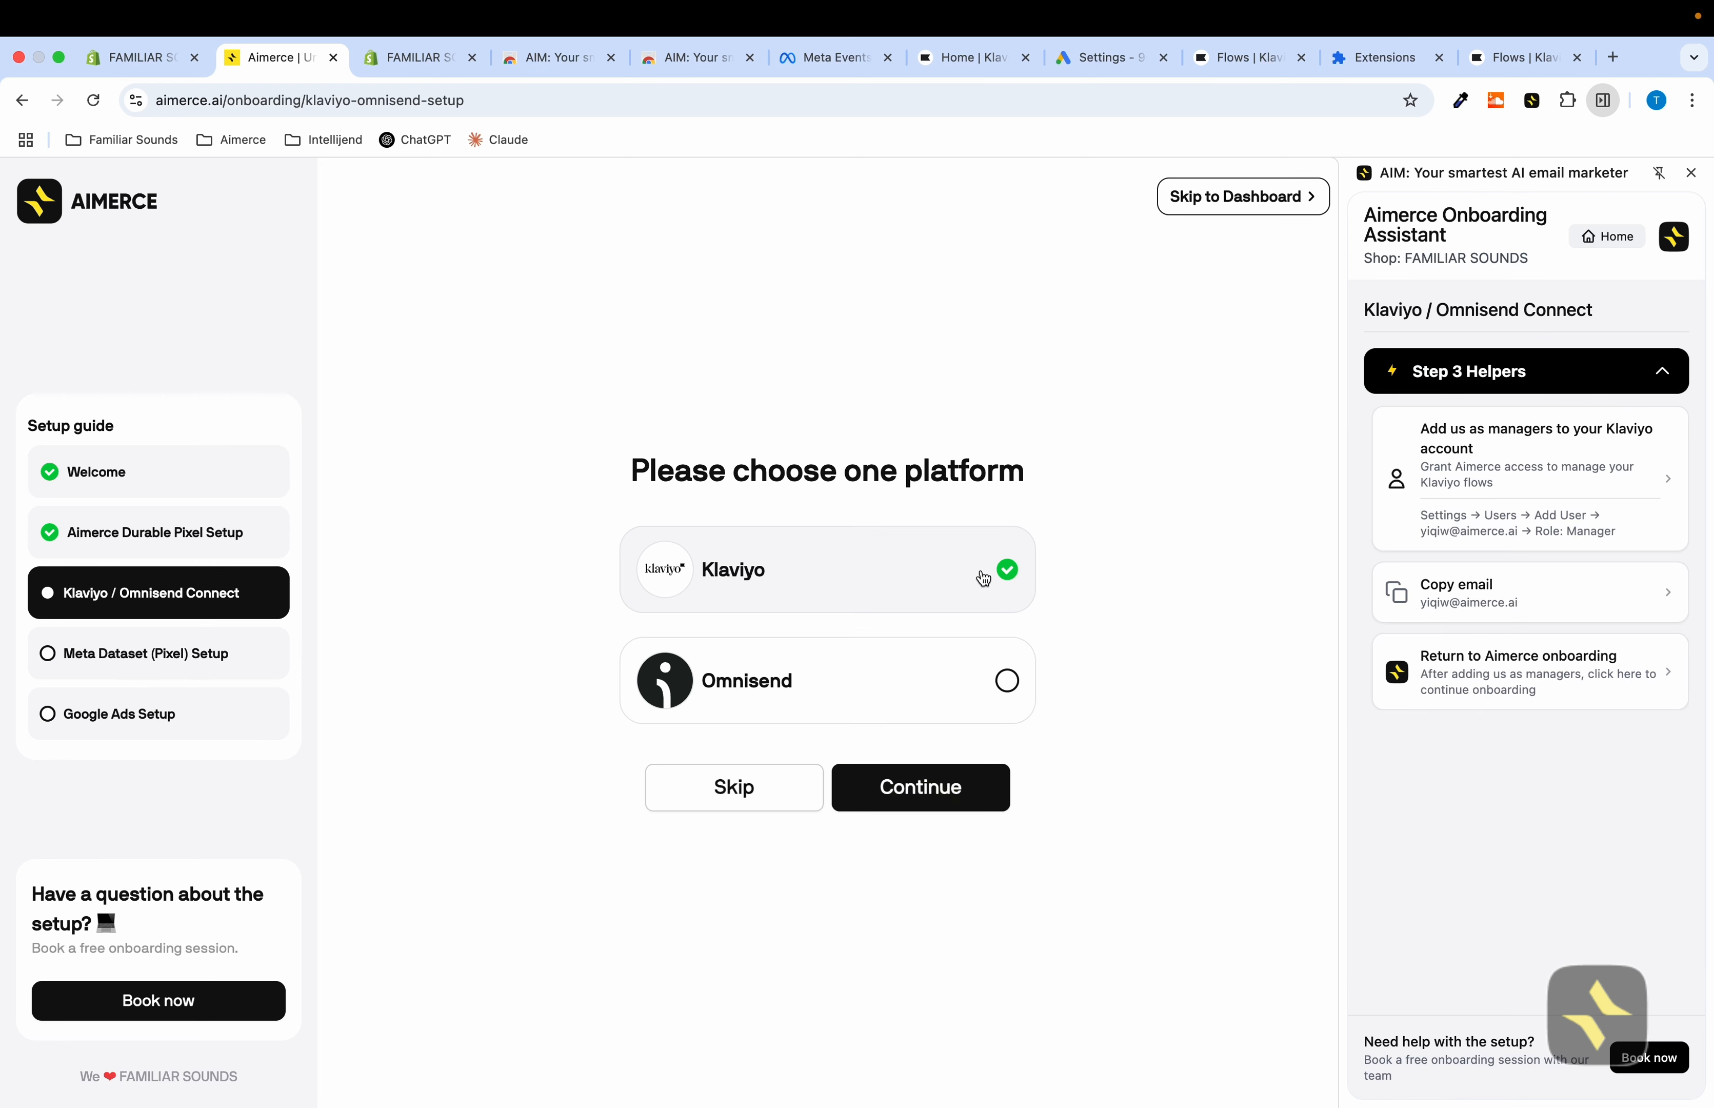
left_click(933, 805)
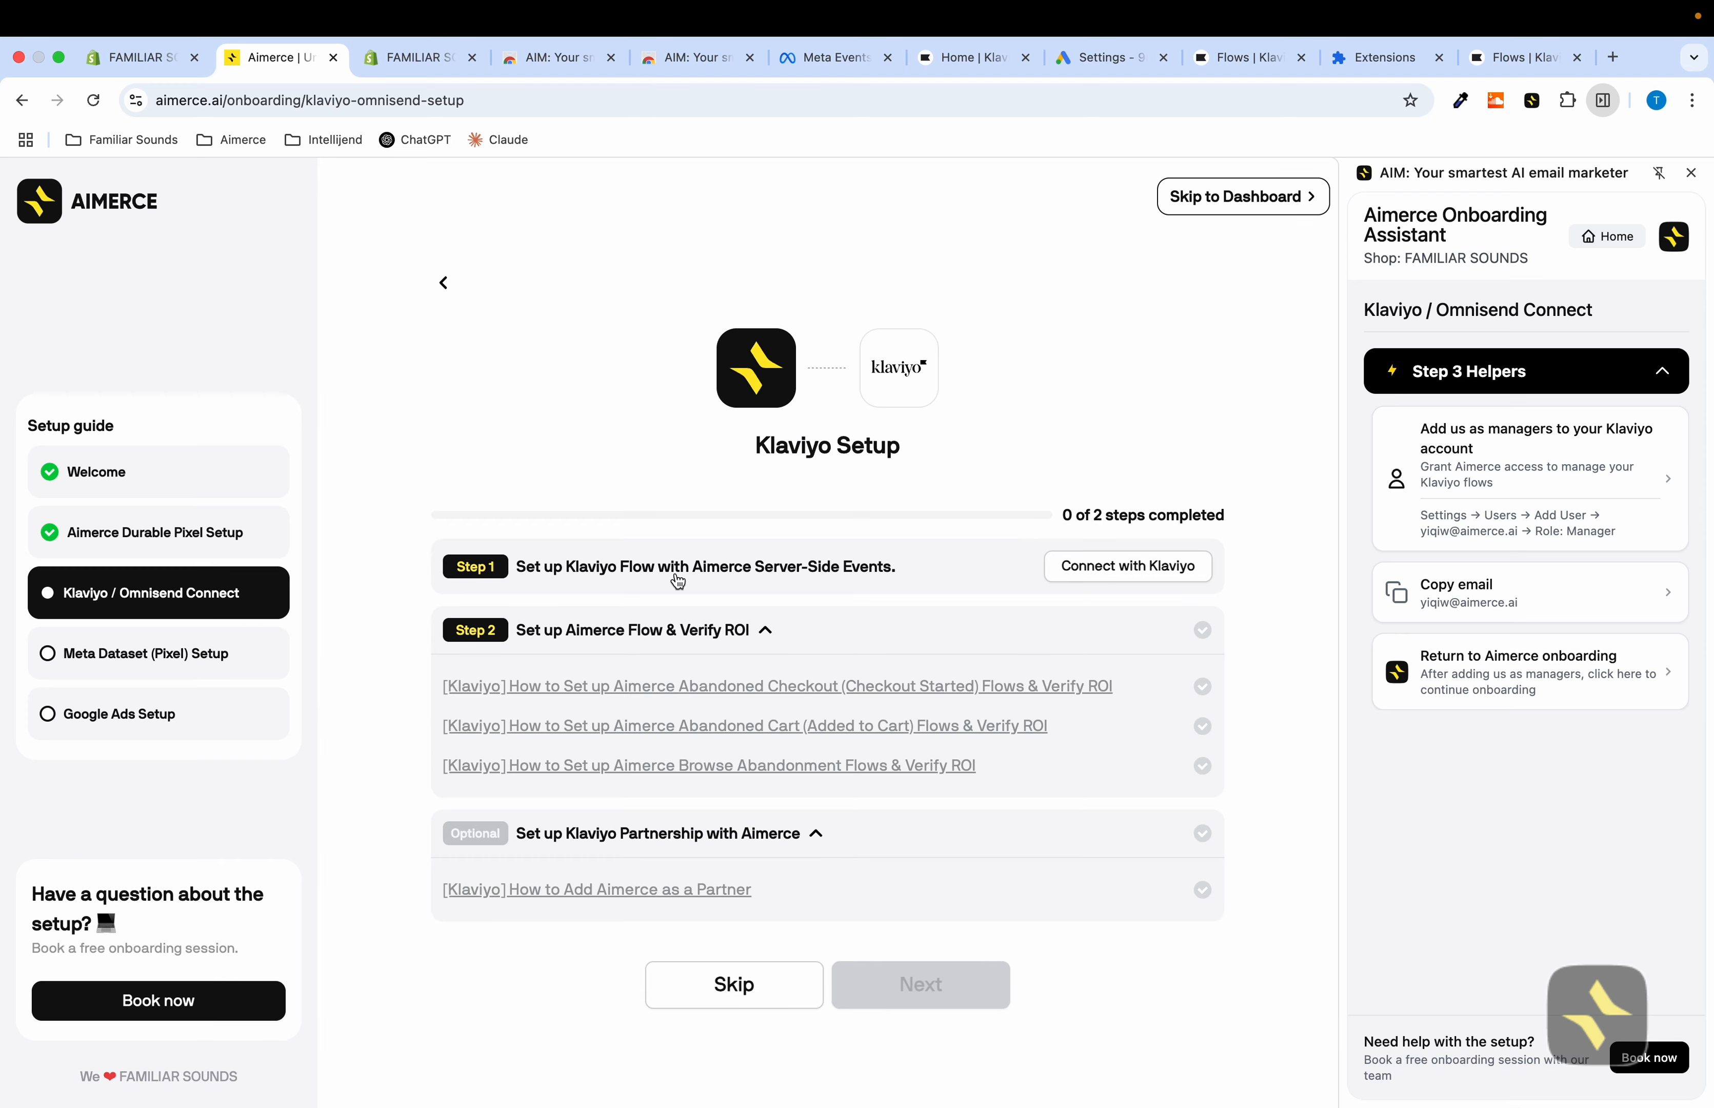
left_click(1171, 568)
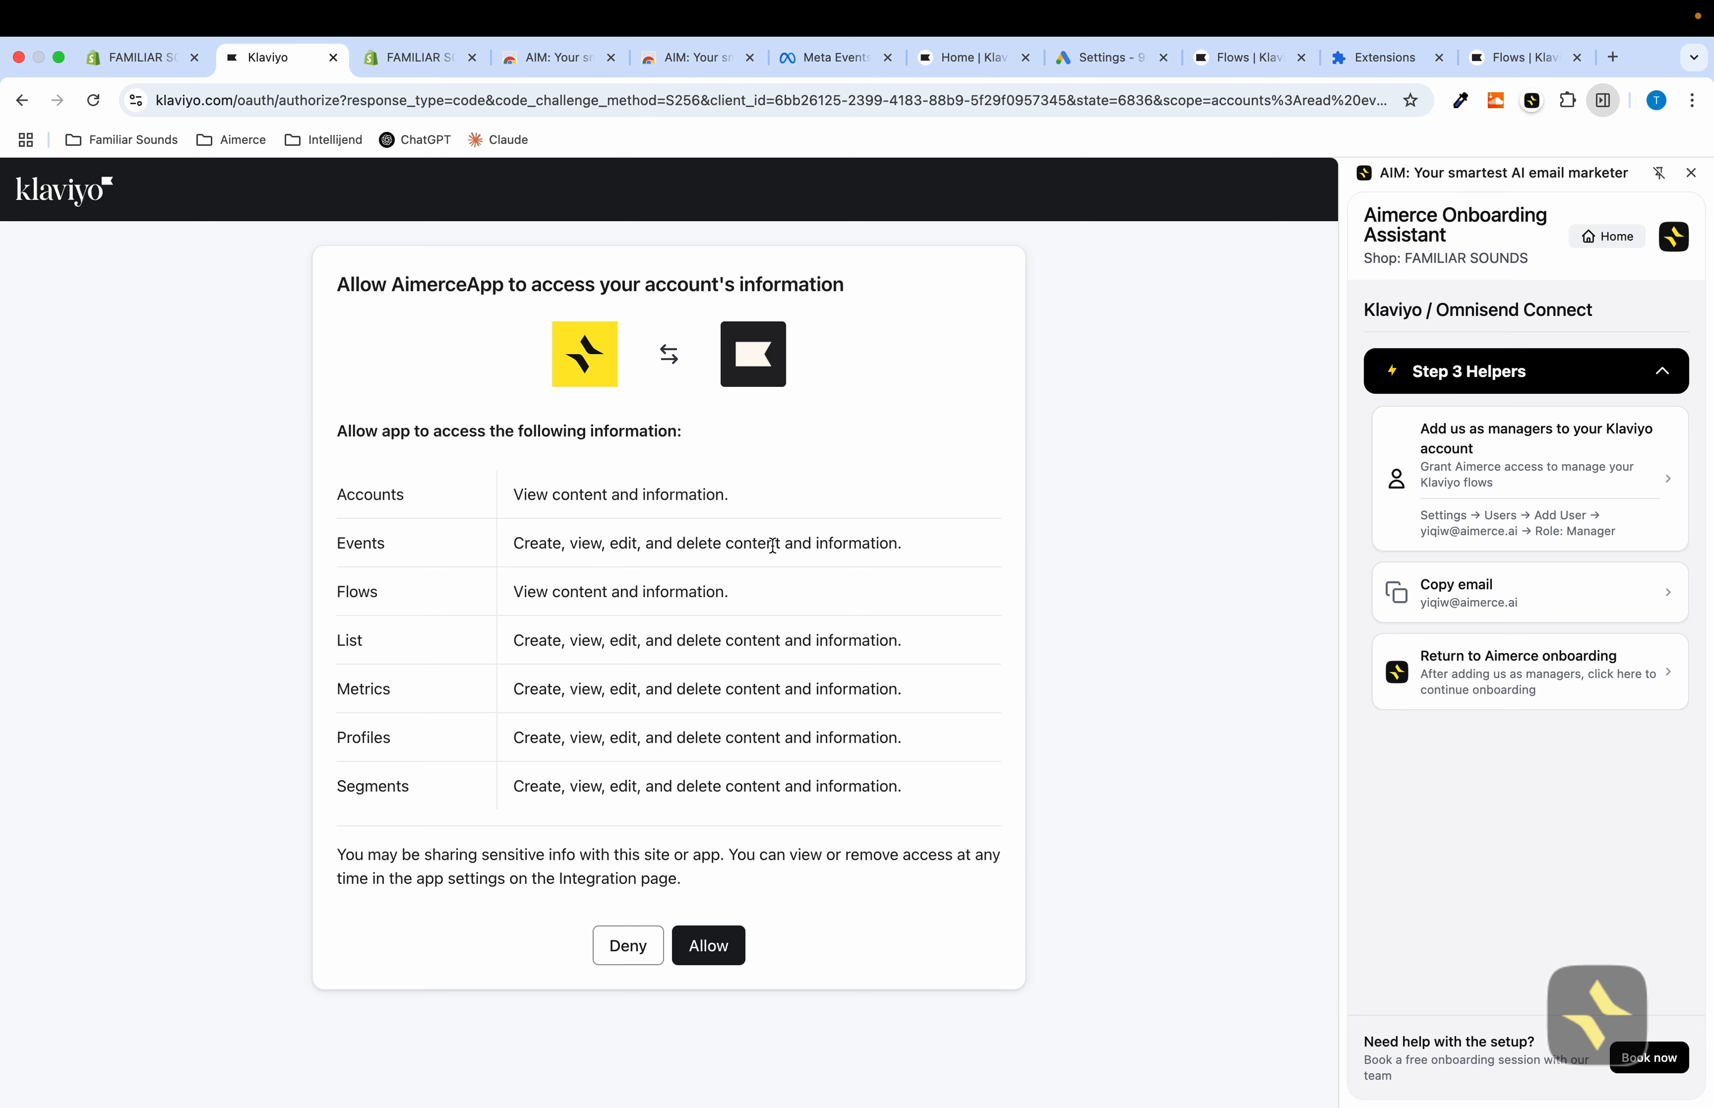
left_click(696, 943)
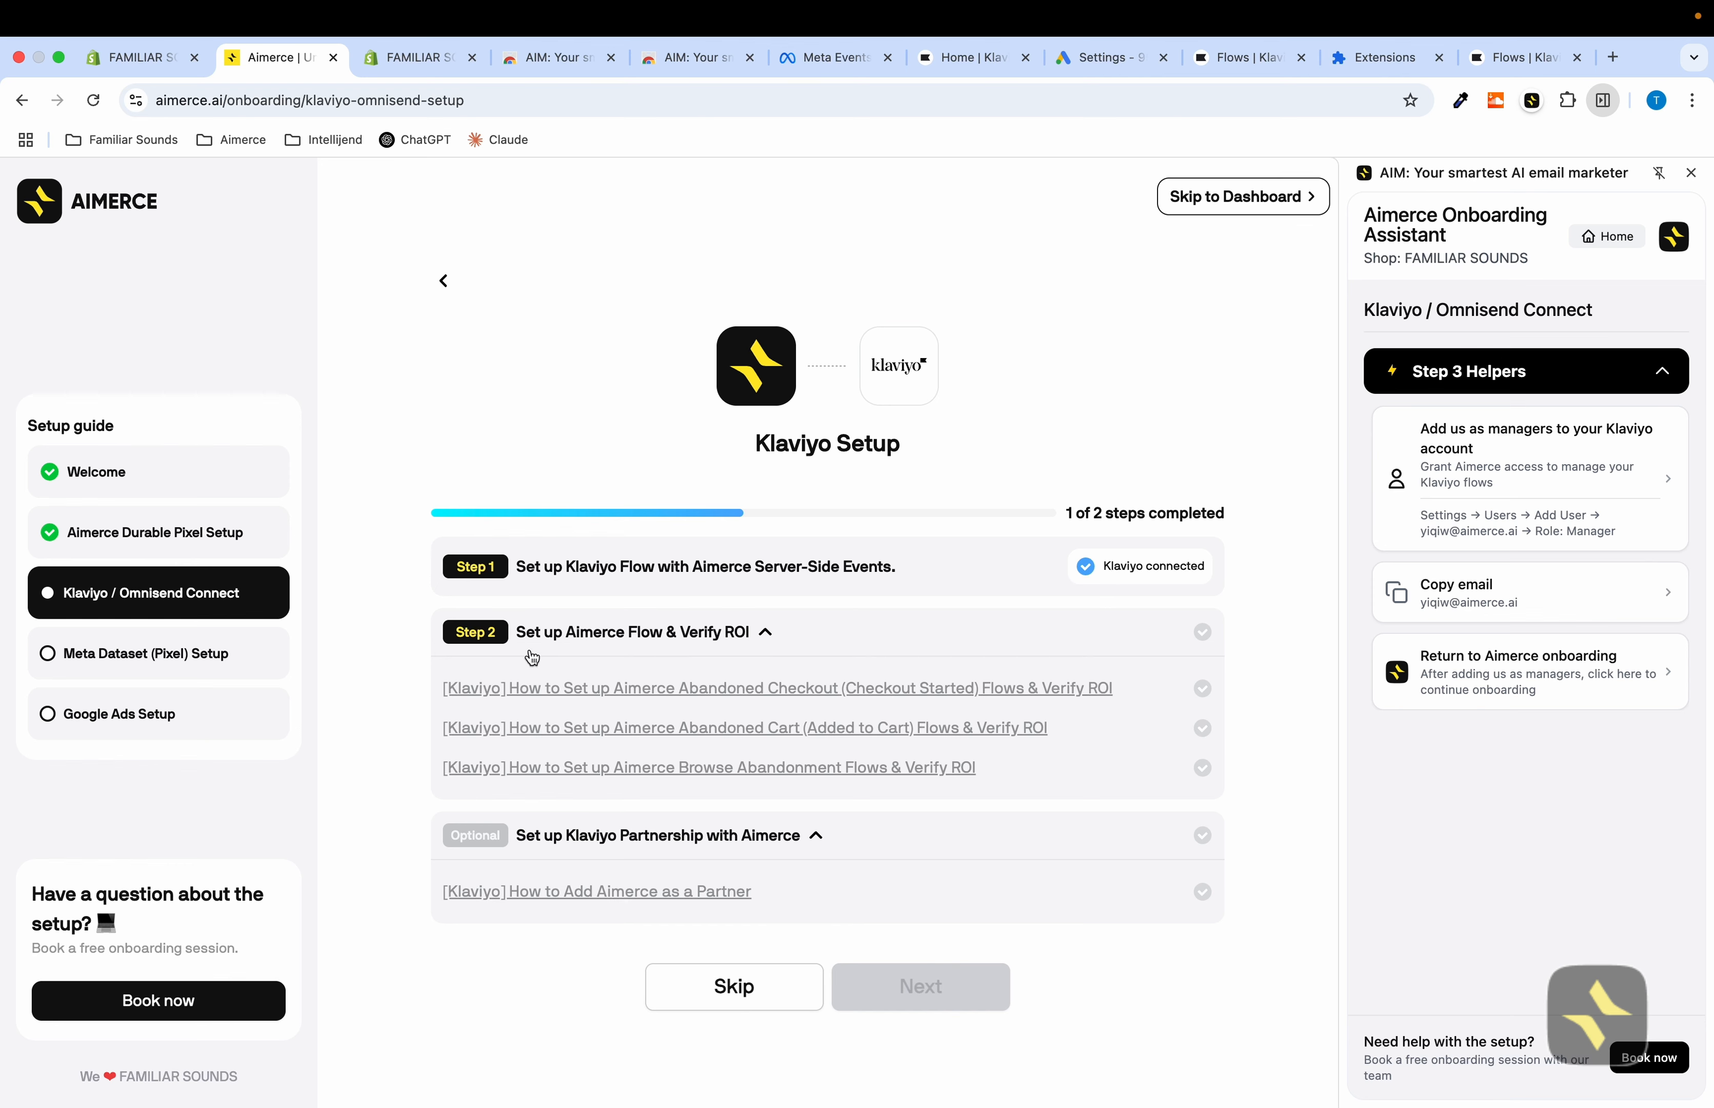
Open Klaviyo's Add New User dialog from the helper and paste the copied Aimerce manager e-mail address
left_click(771, 633)
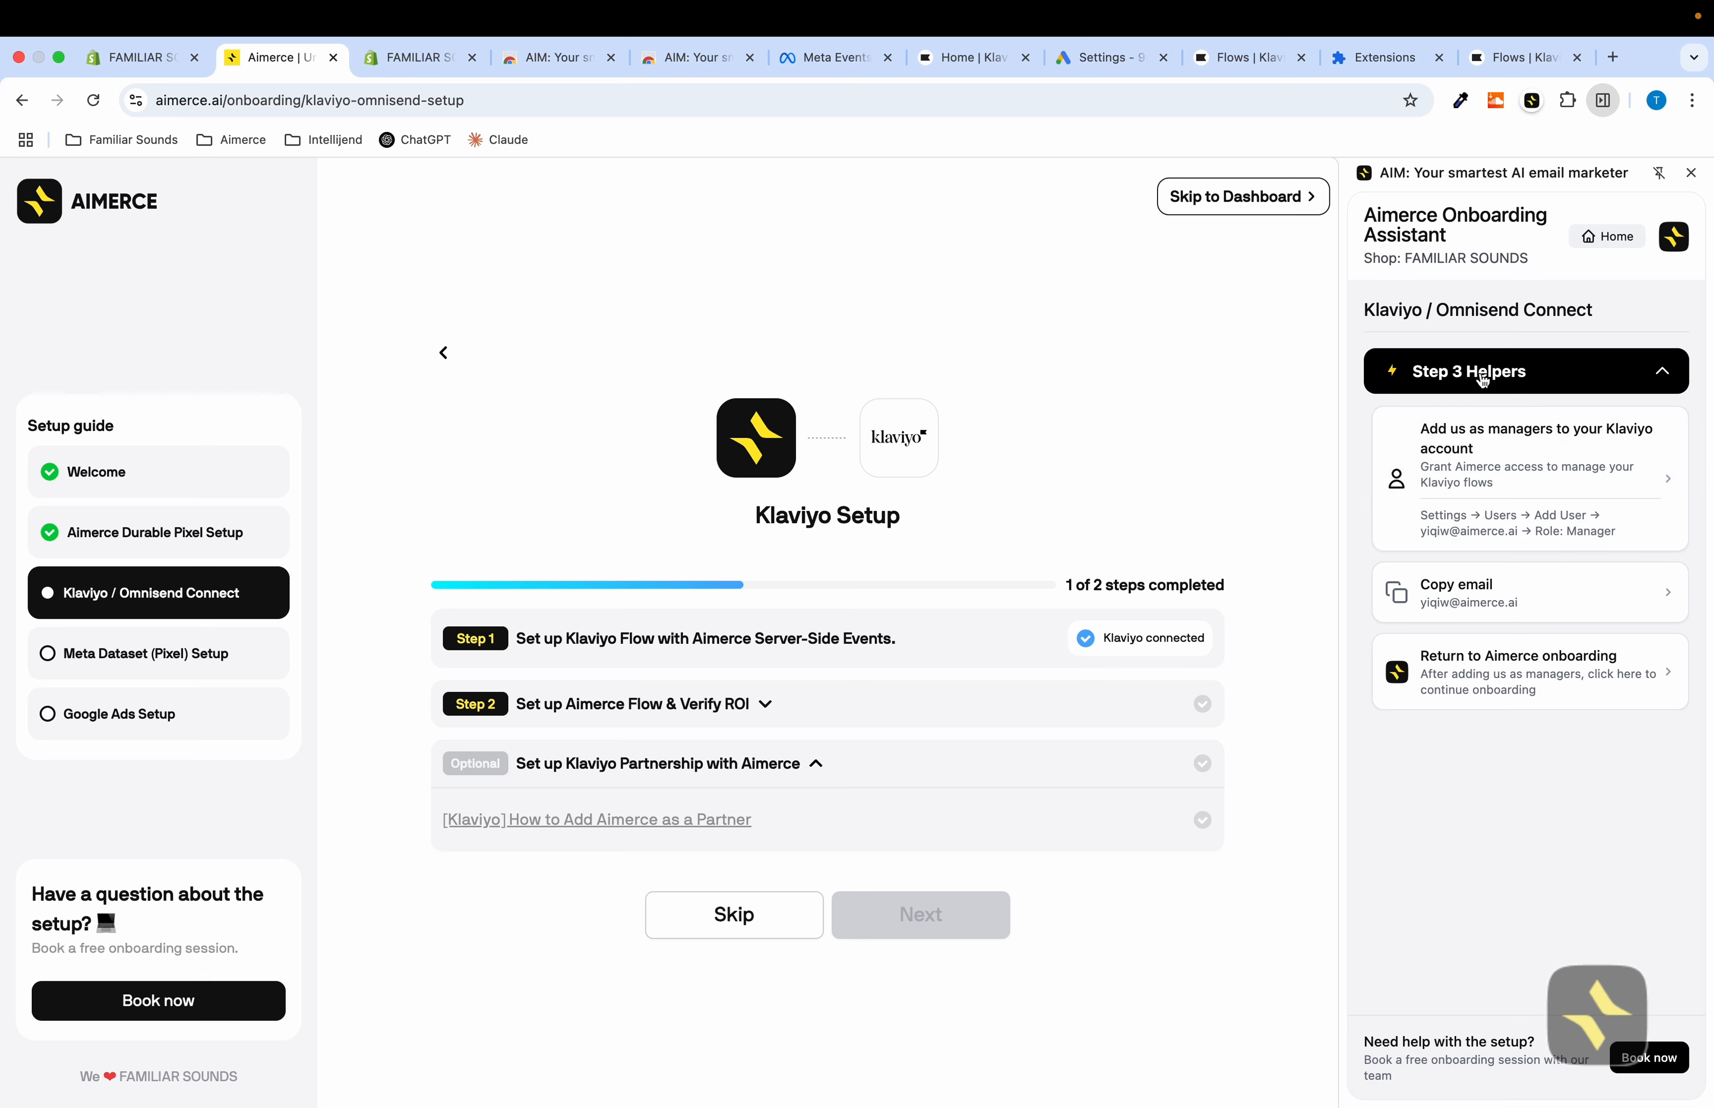
left_click(1518, 472)
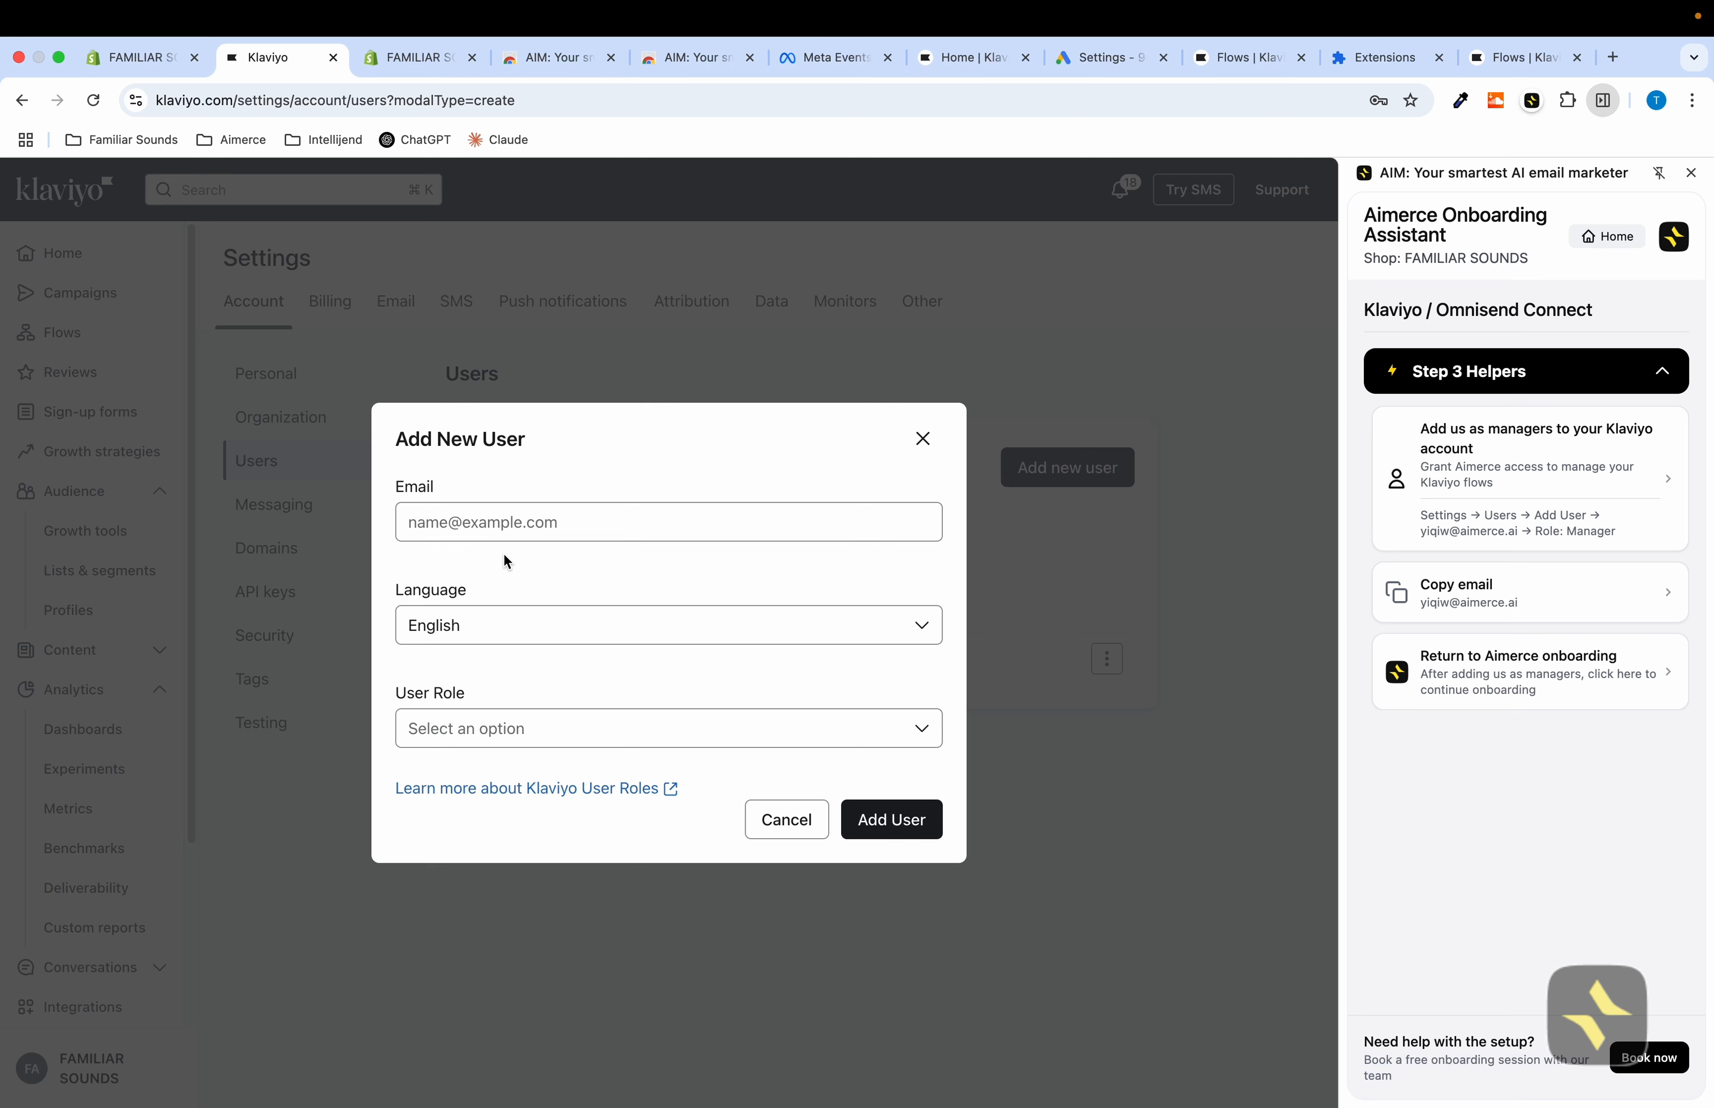
left_click(511, 525)
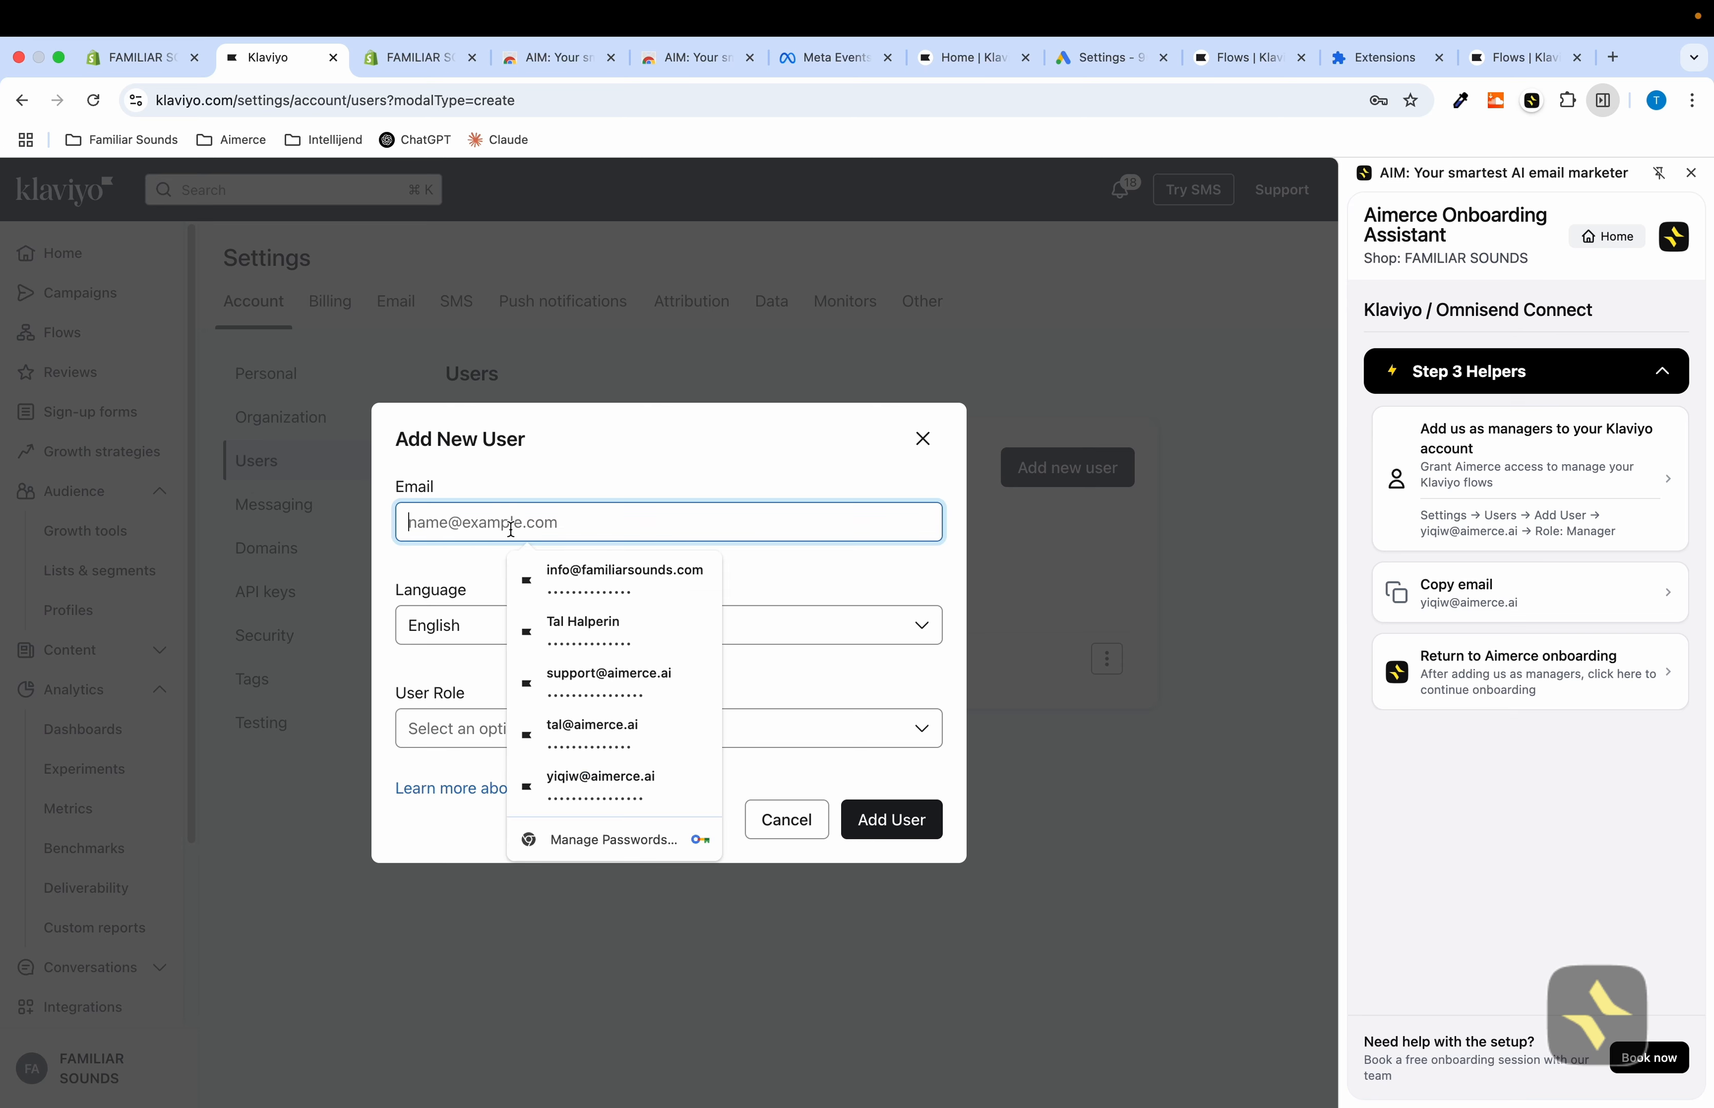
left_click(1472, 618)
left_click(568, 524)
left_click(1513, 603)
left_click(592, 528)
key("super+v")
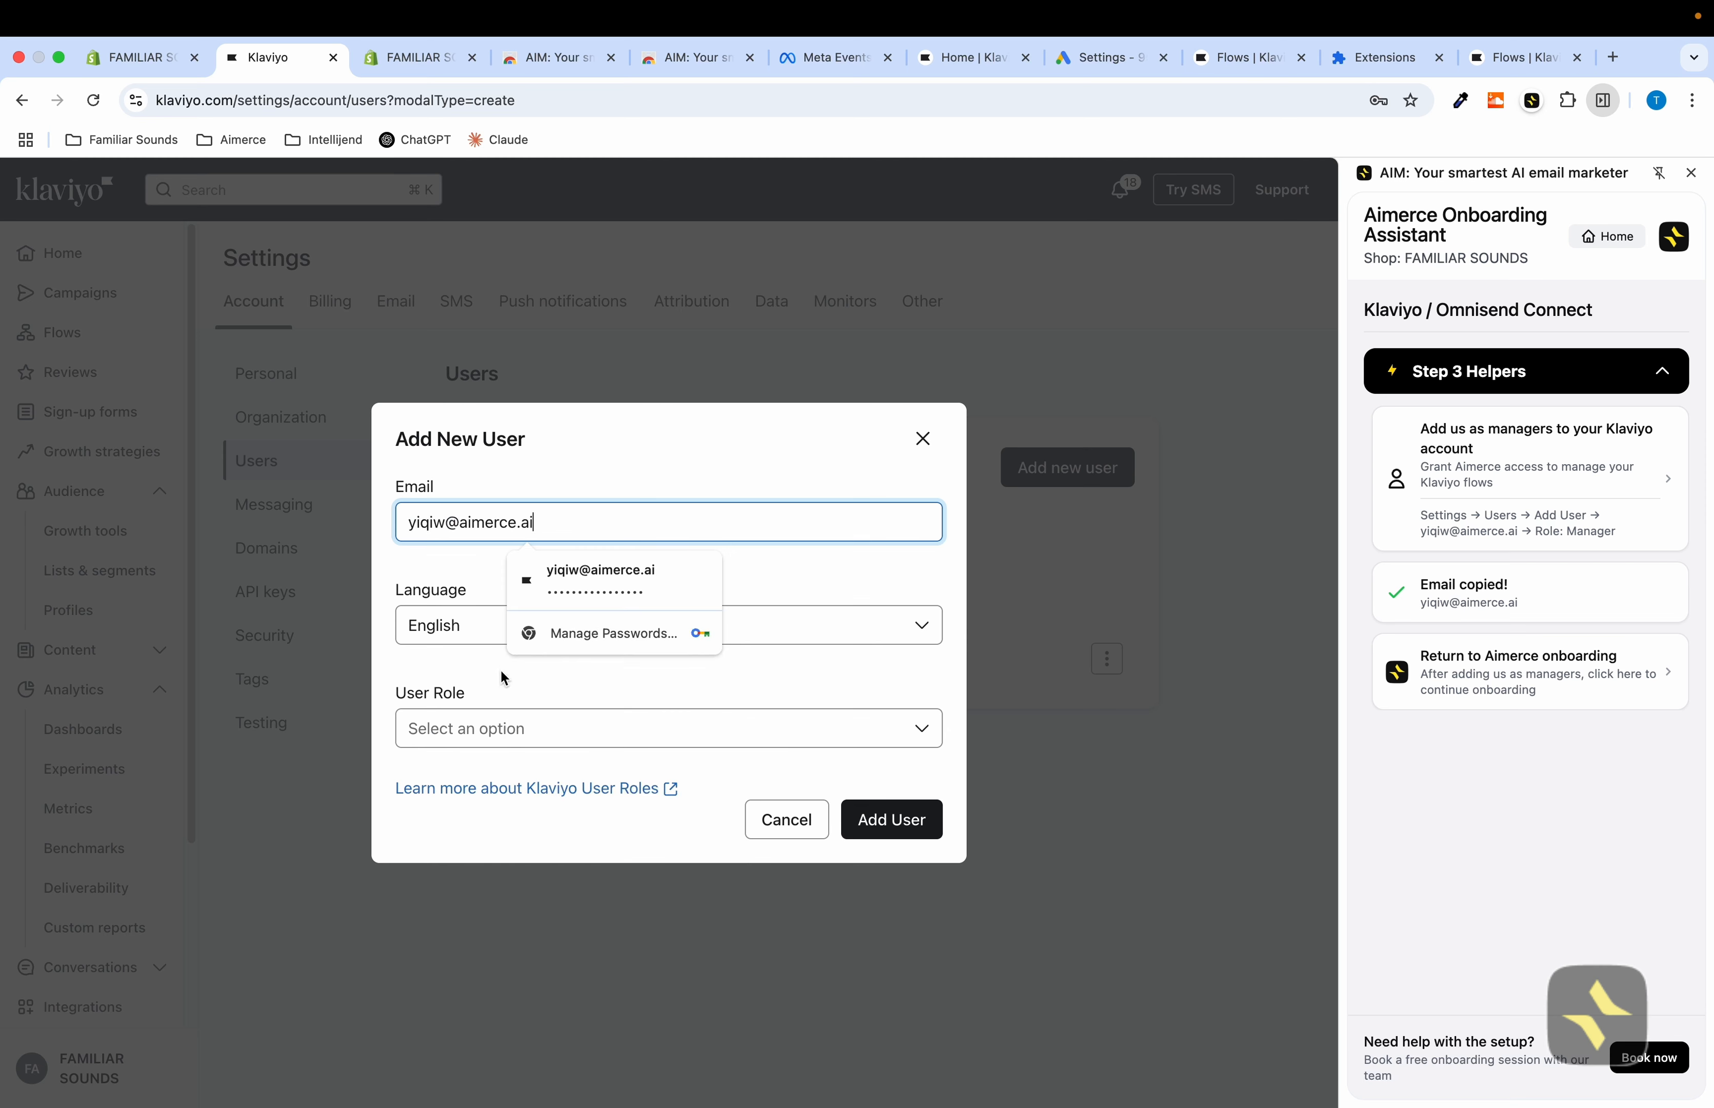
Set the new user's role to Manager and add the user
left_click(499, 693)
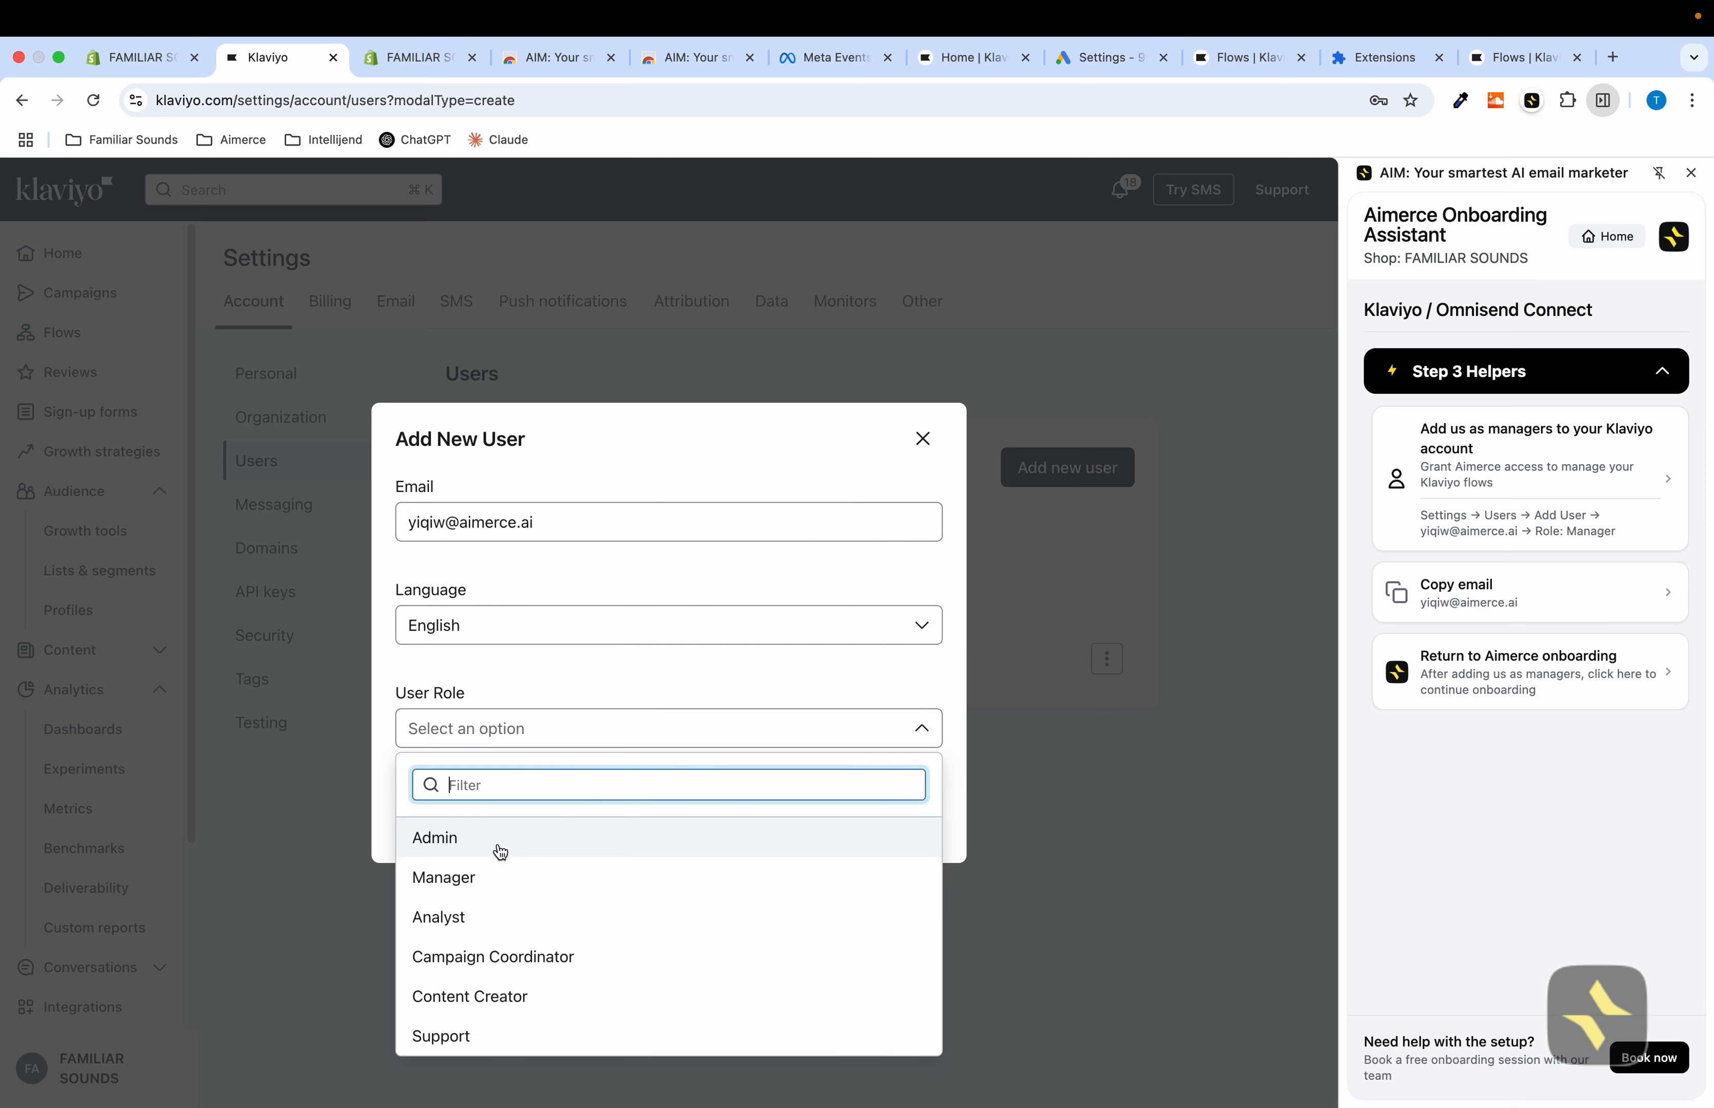
left_click(492, 873)
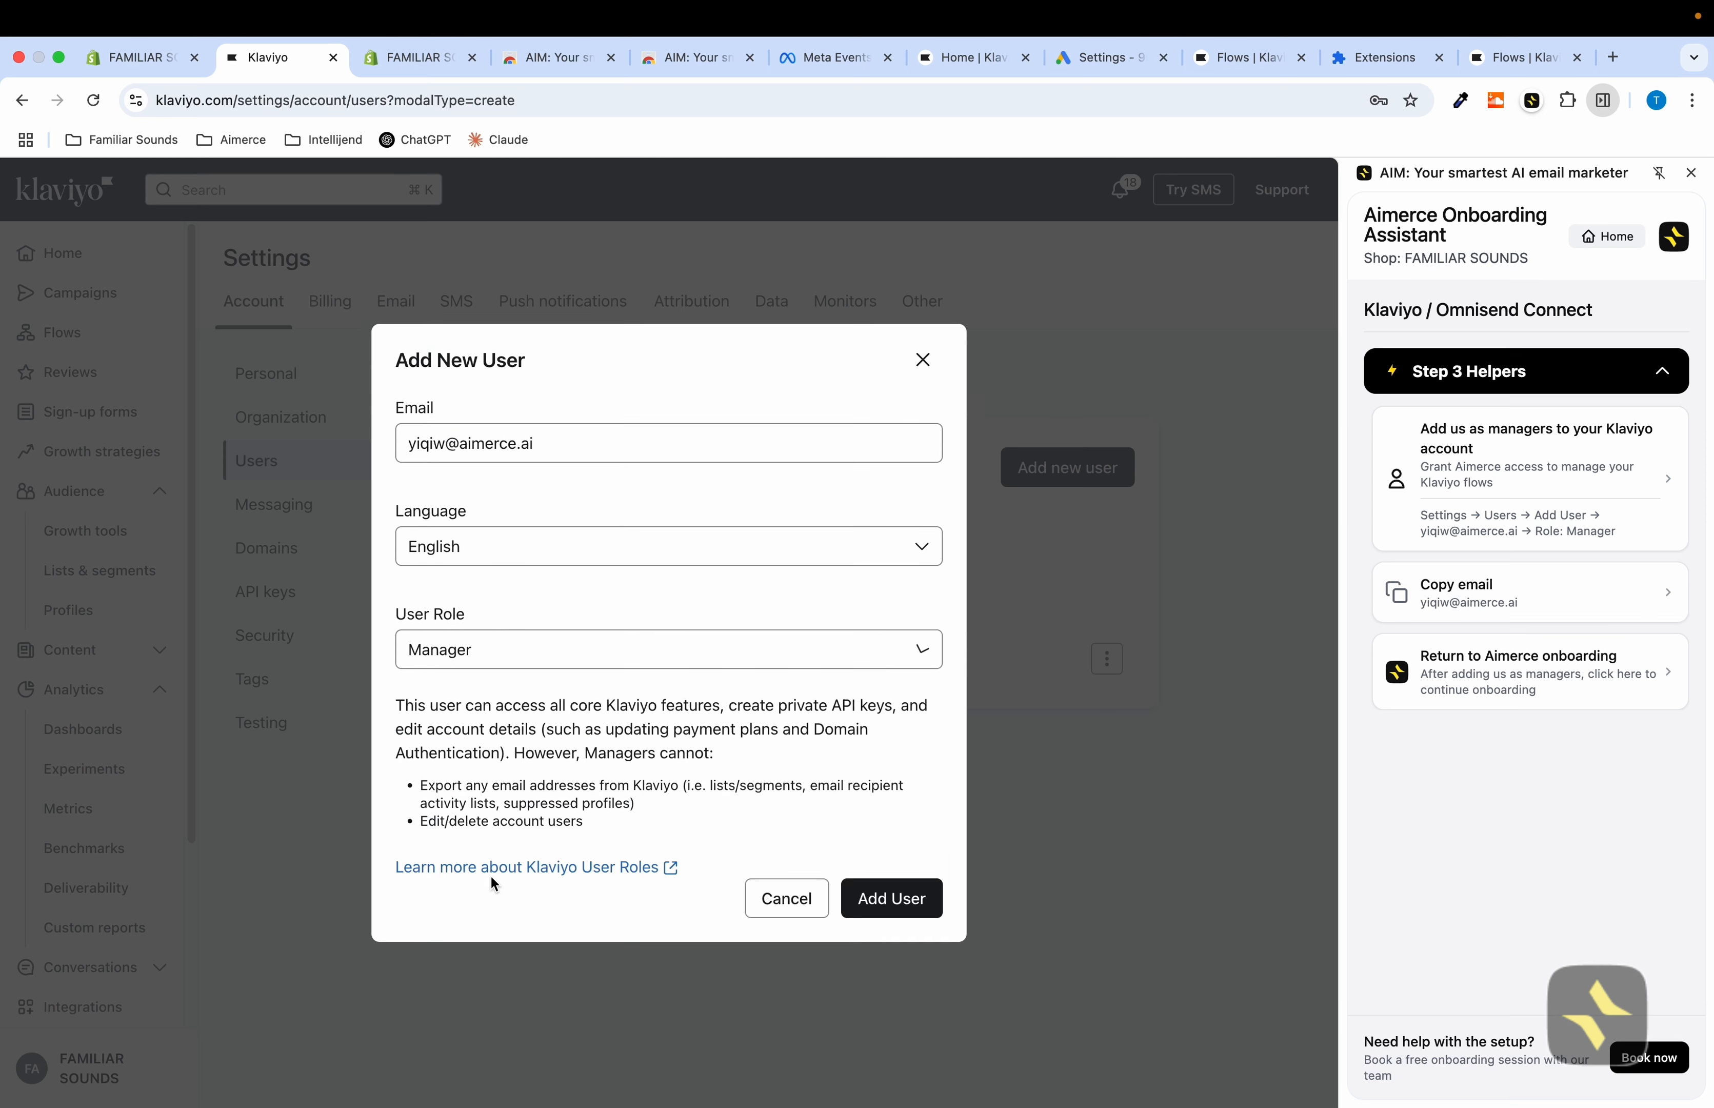
left_click(877, 901)
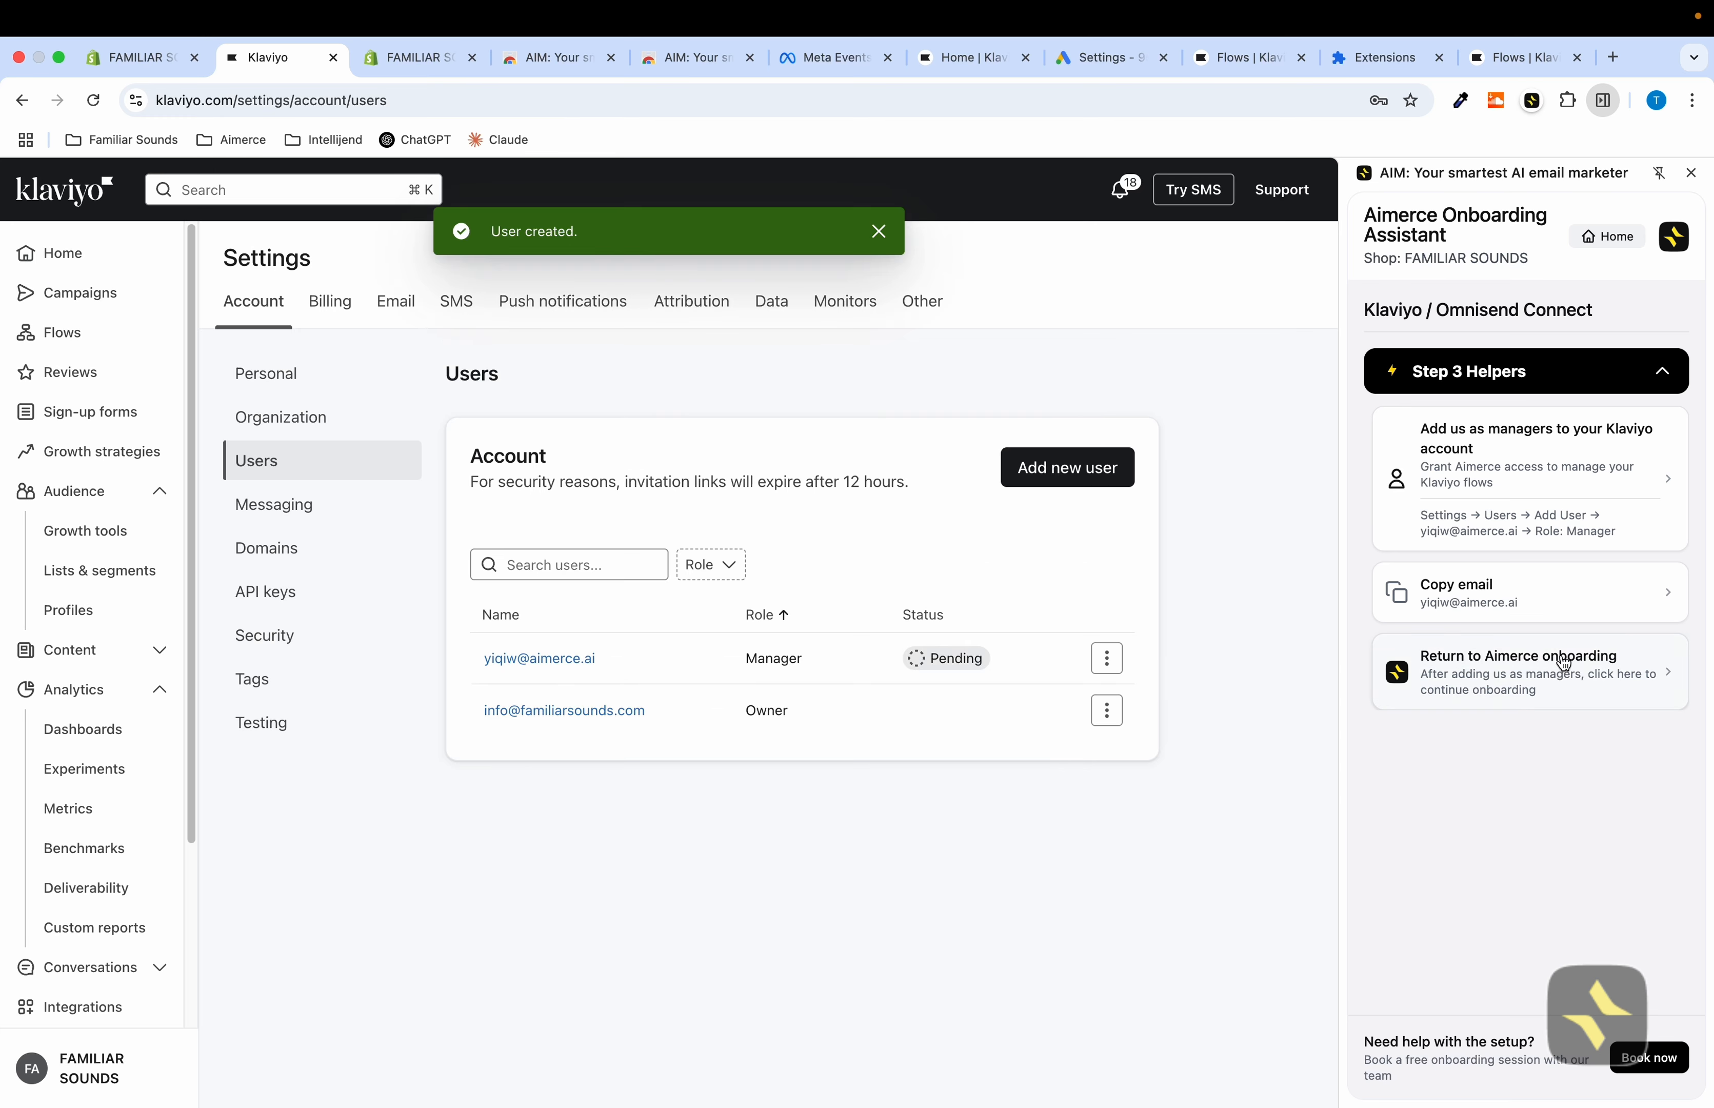
Return to the Aimerce onboarding and skip the remaining Klaviyo setup steps
left_click(1513, 692)
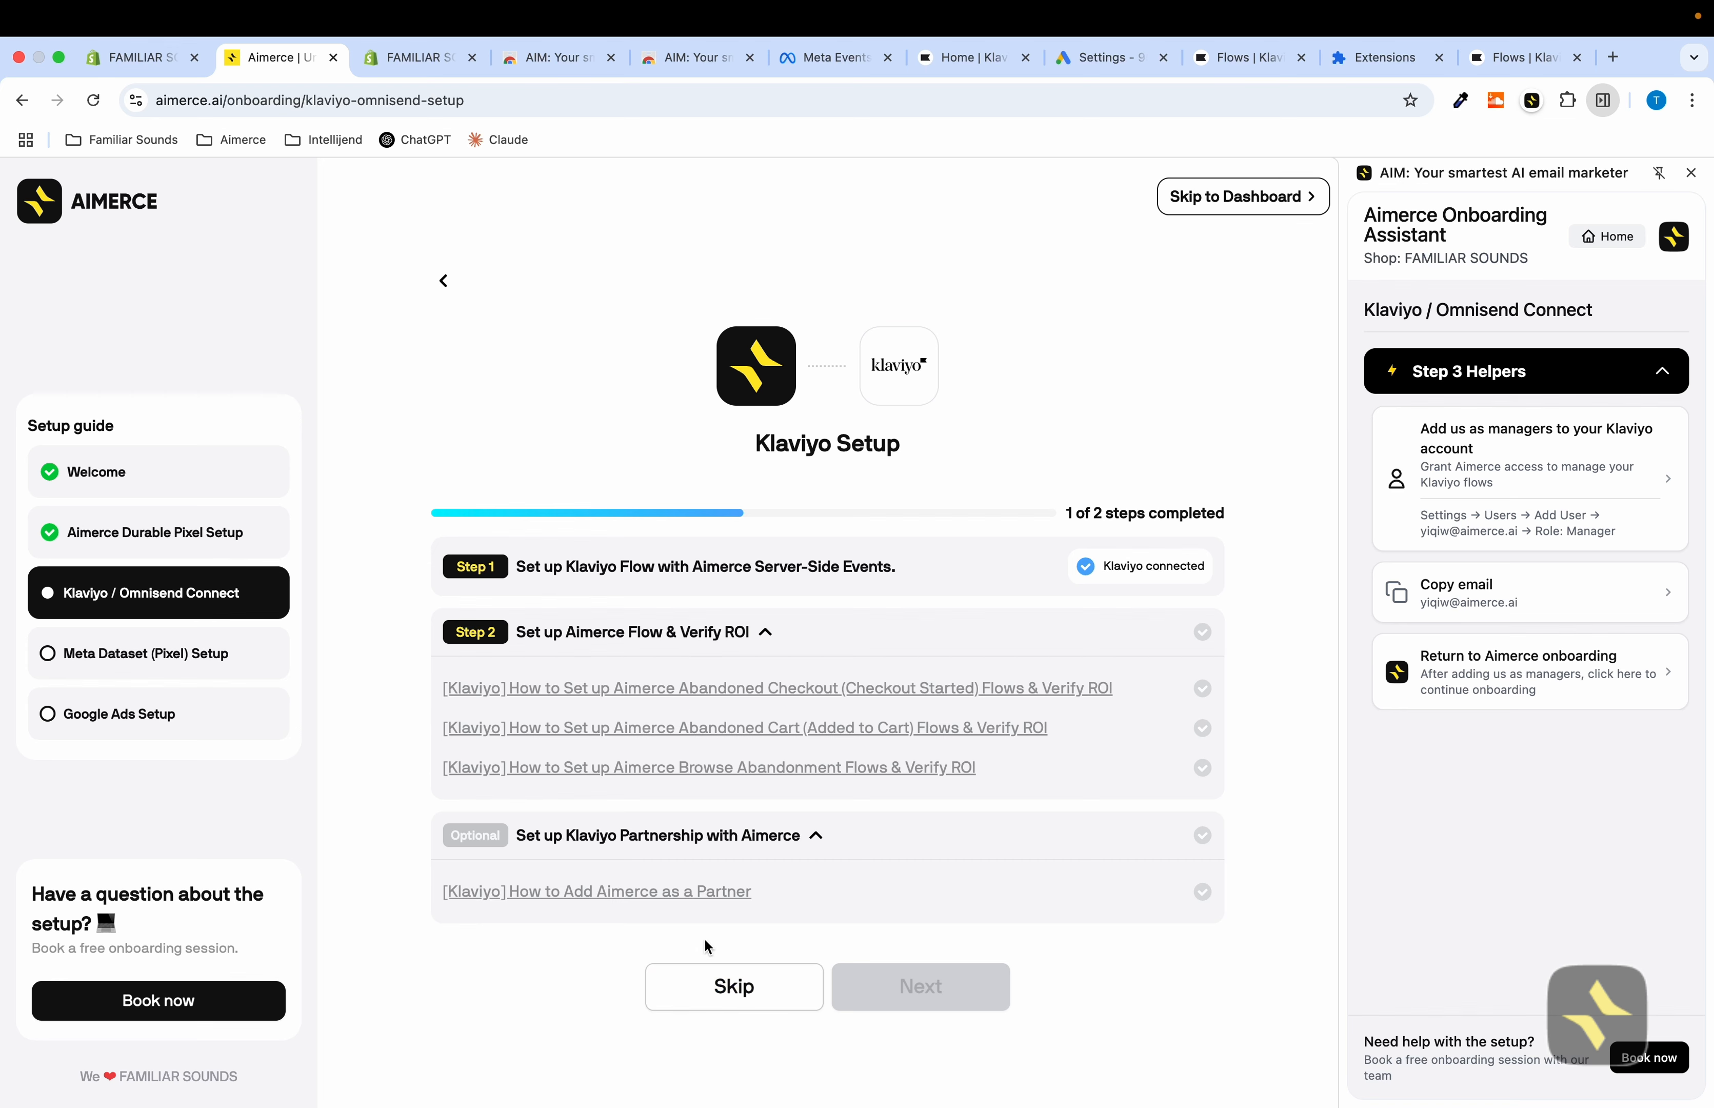
left_click(714, 985)
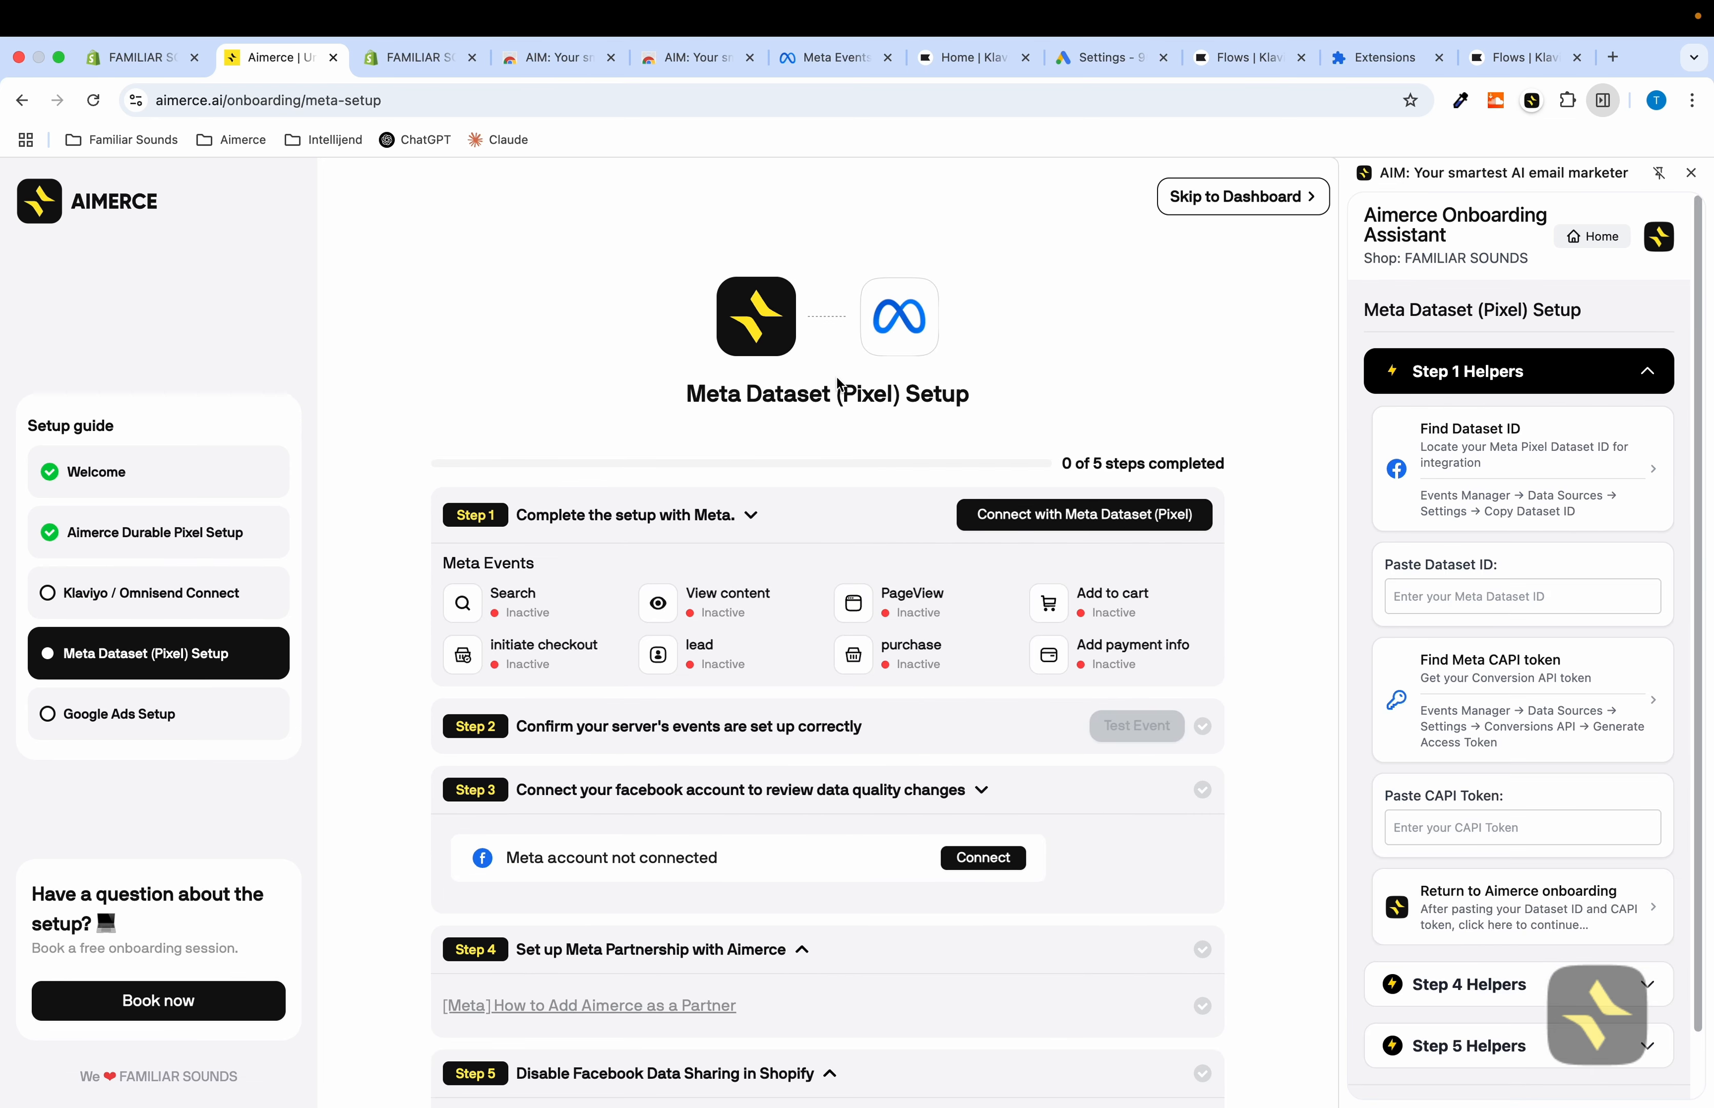
Open the Meta Dataset connection dialog and follow the Find Dataset ID helper to Events Manager
left_click(1011, 520)
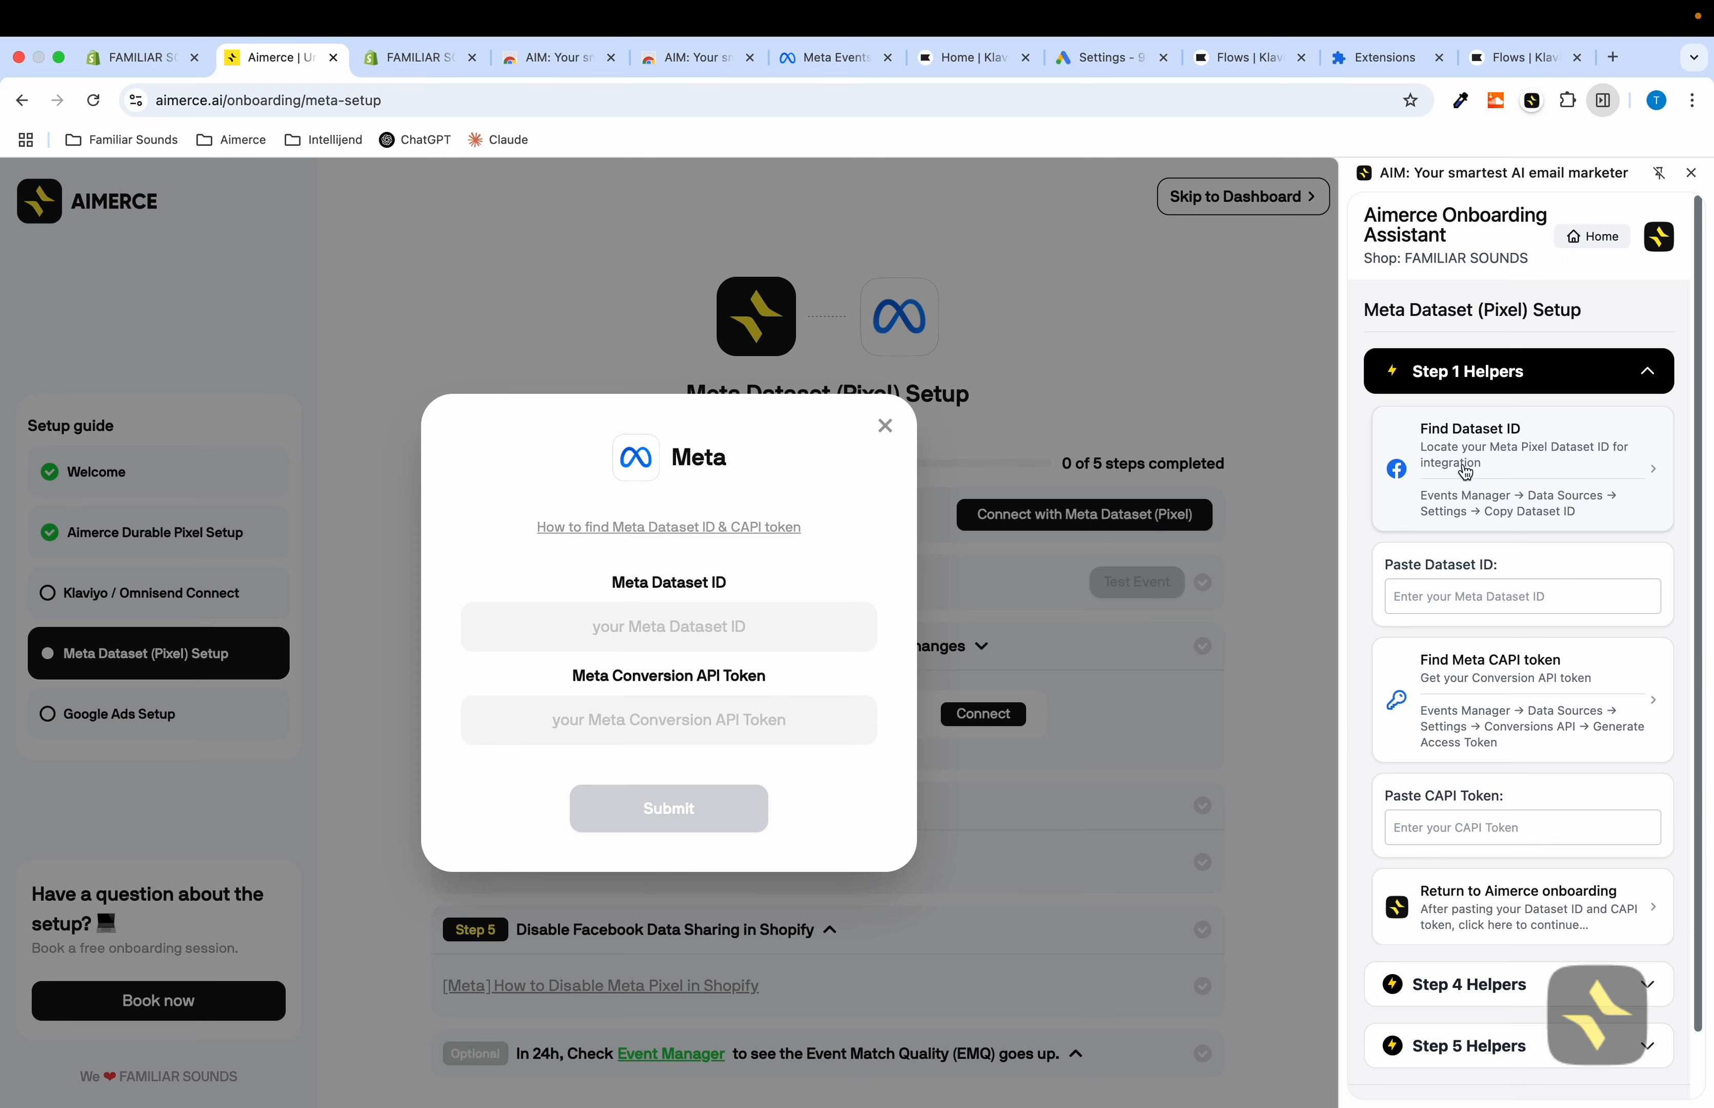
left_click(1480, 469)
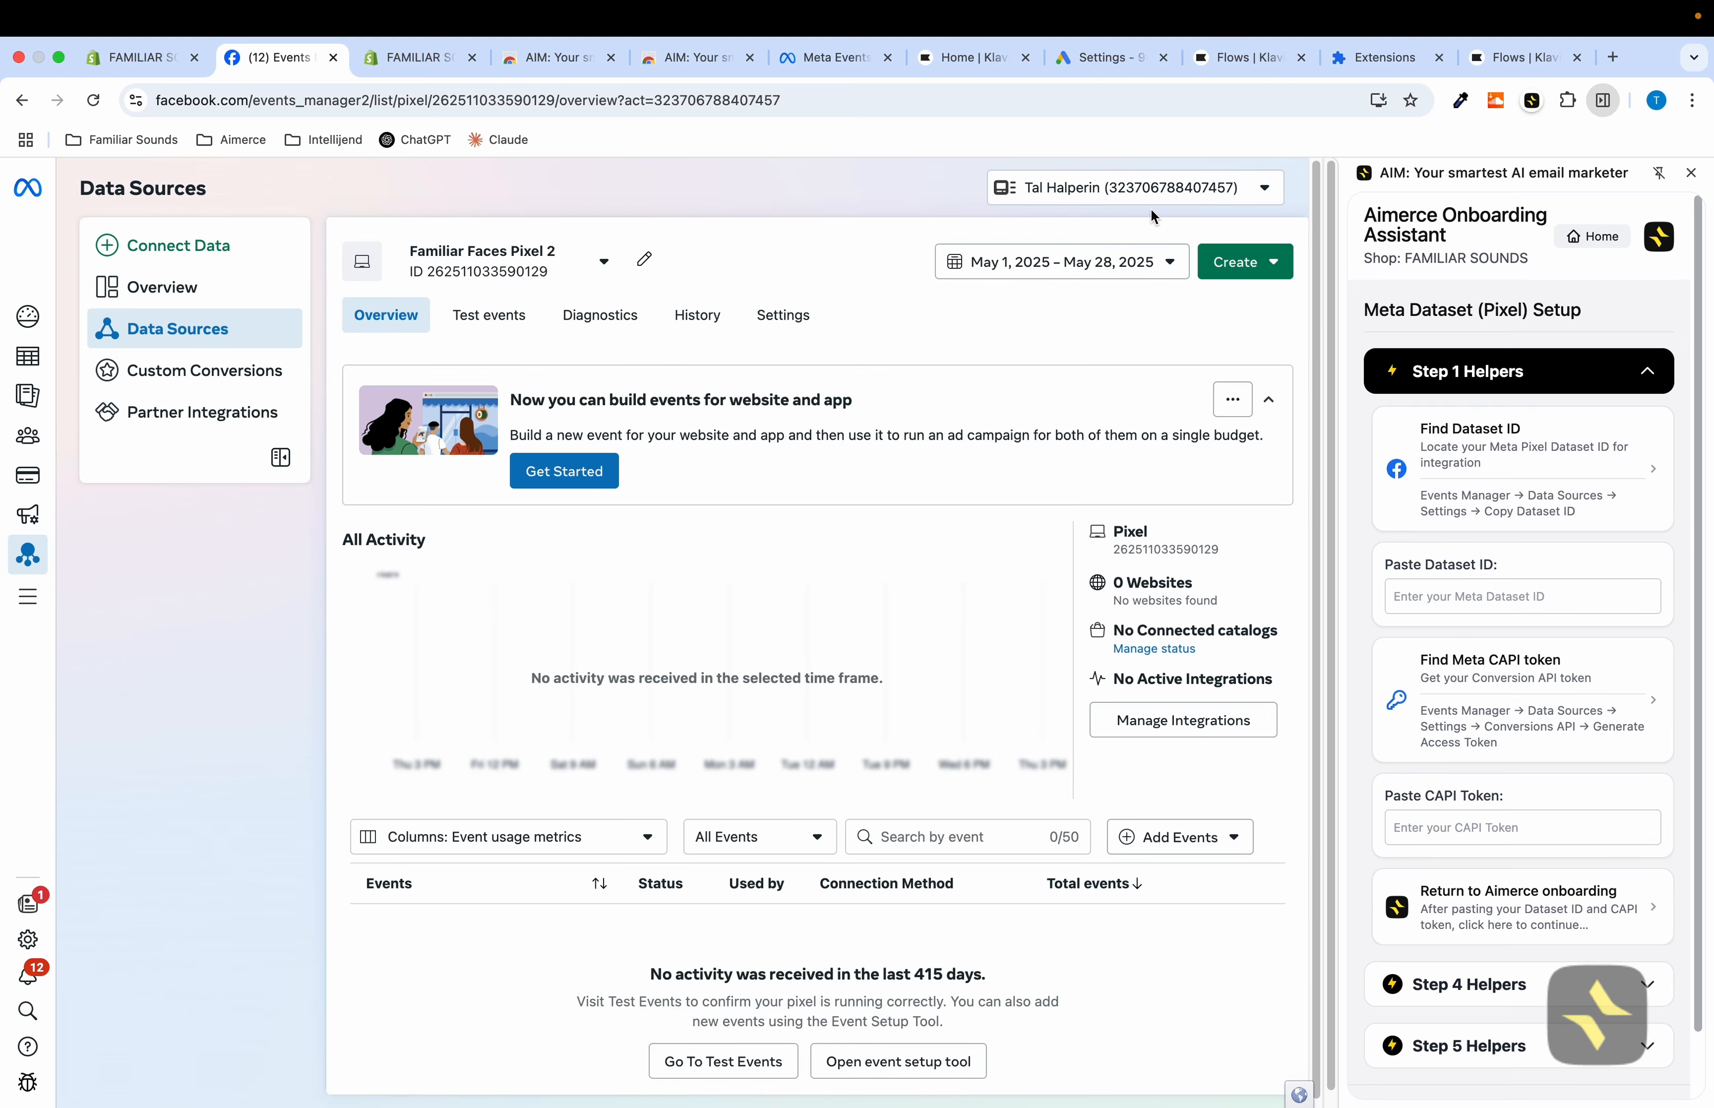
Switch the Events Manager business portfolio to FAMILIAR SOUNDS
left_click(1171, 187)
left_click(1115, 334)
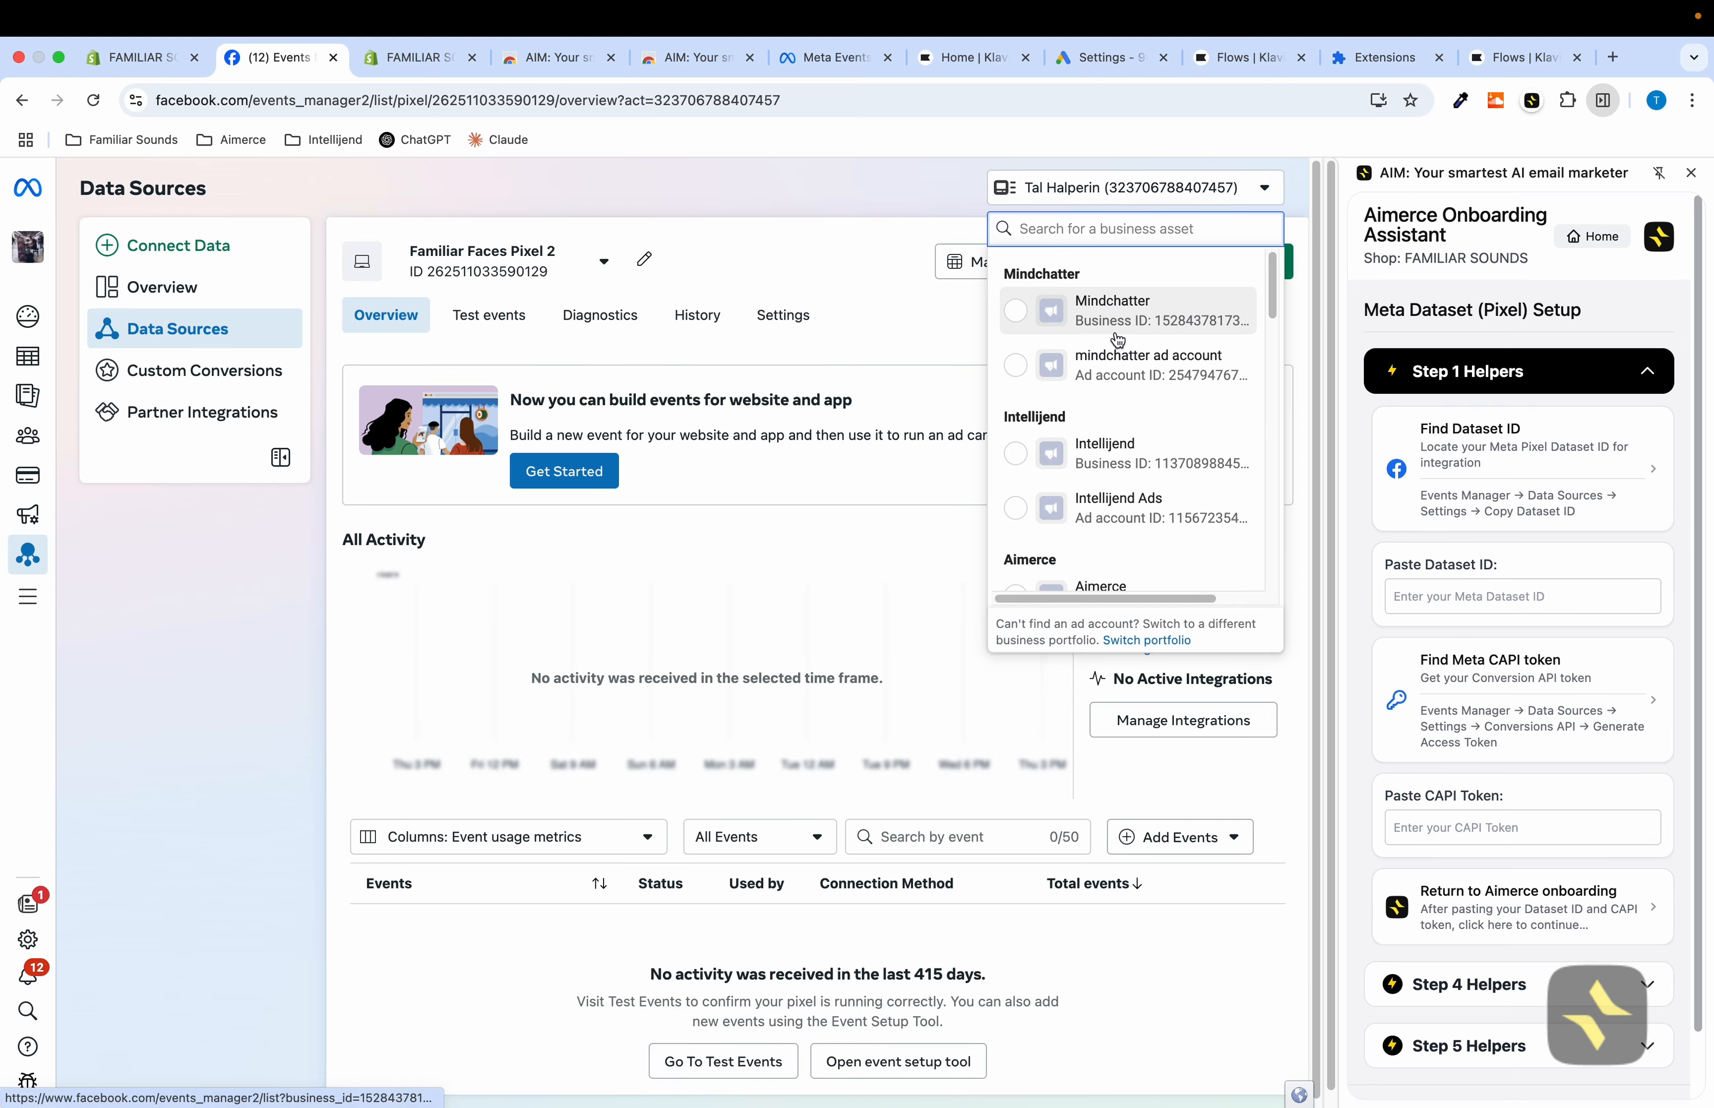
scroll(1118, 360, "down", 10)
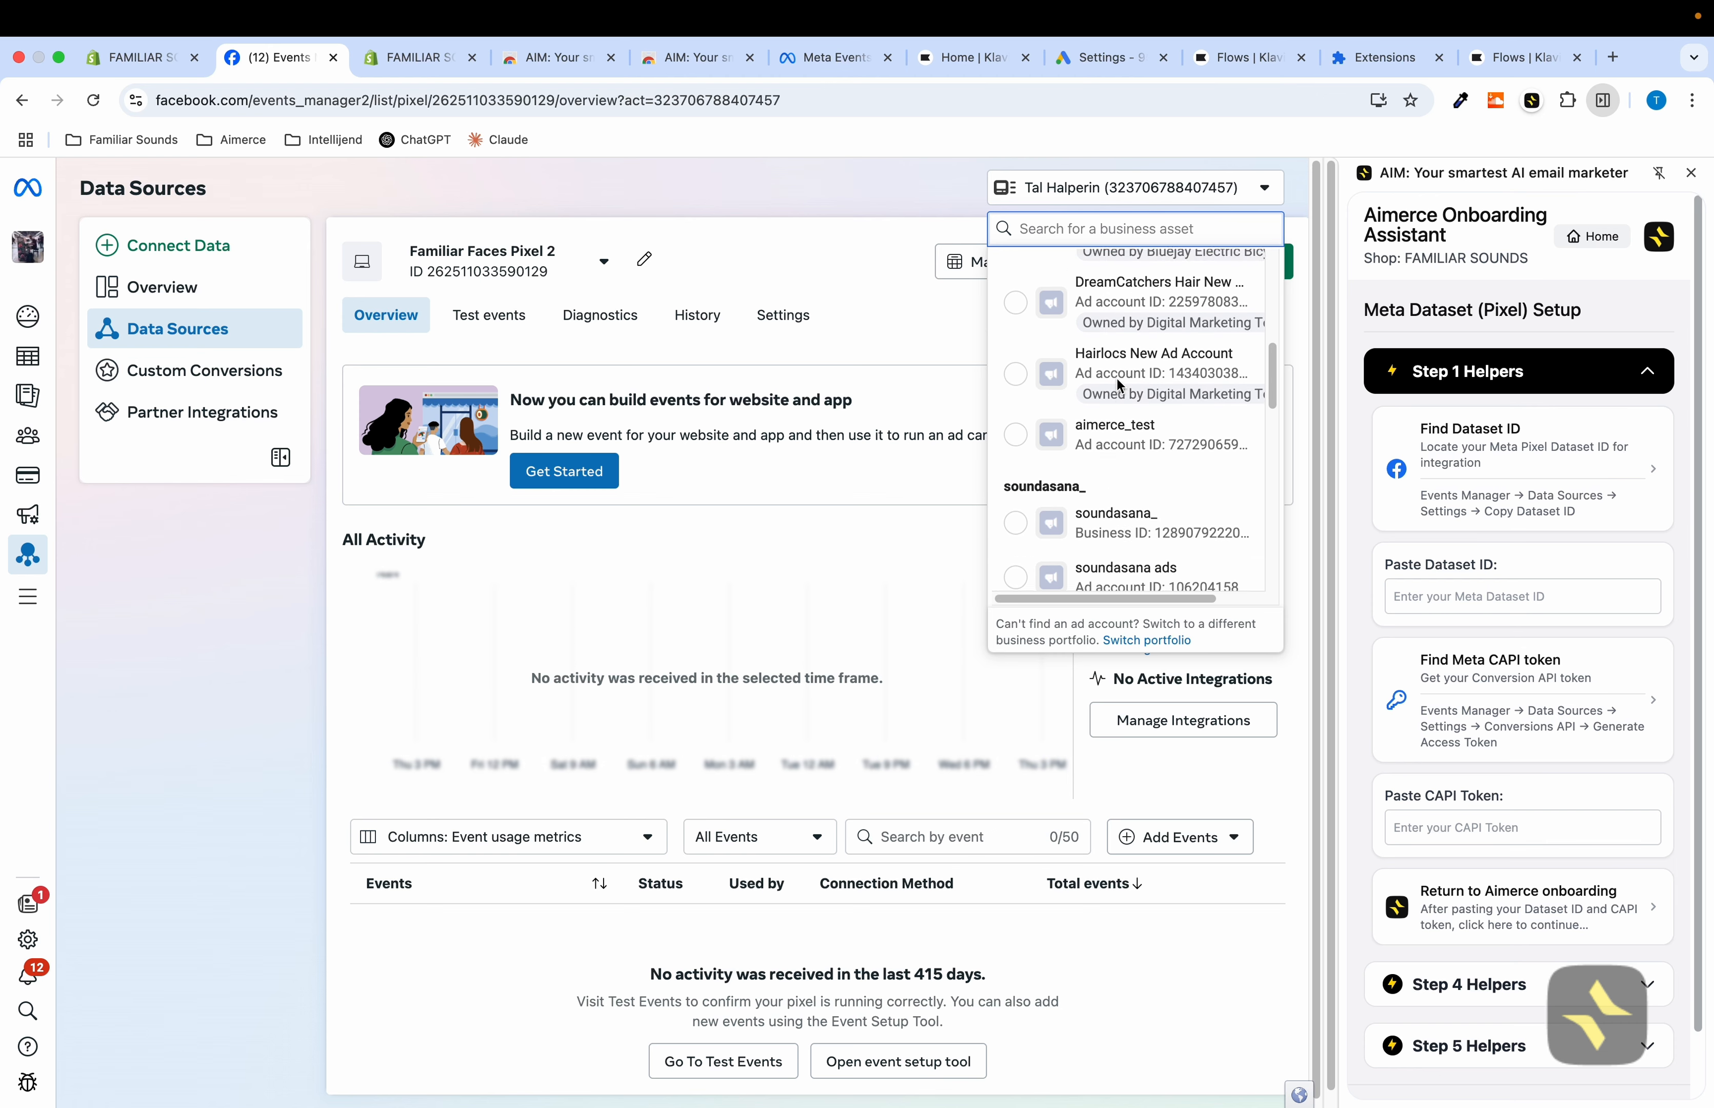
scroll(1124, 382, "down", 10)
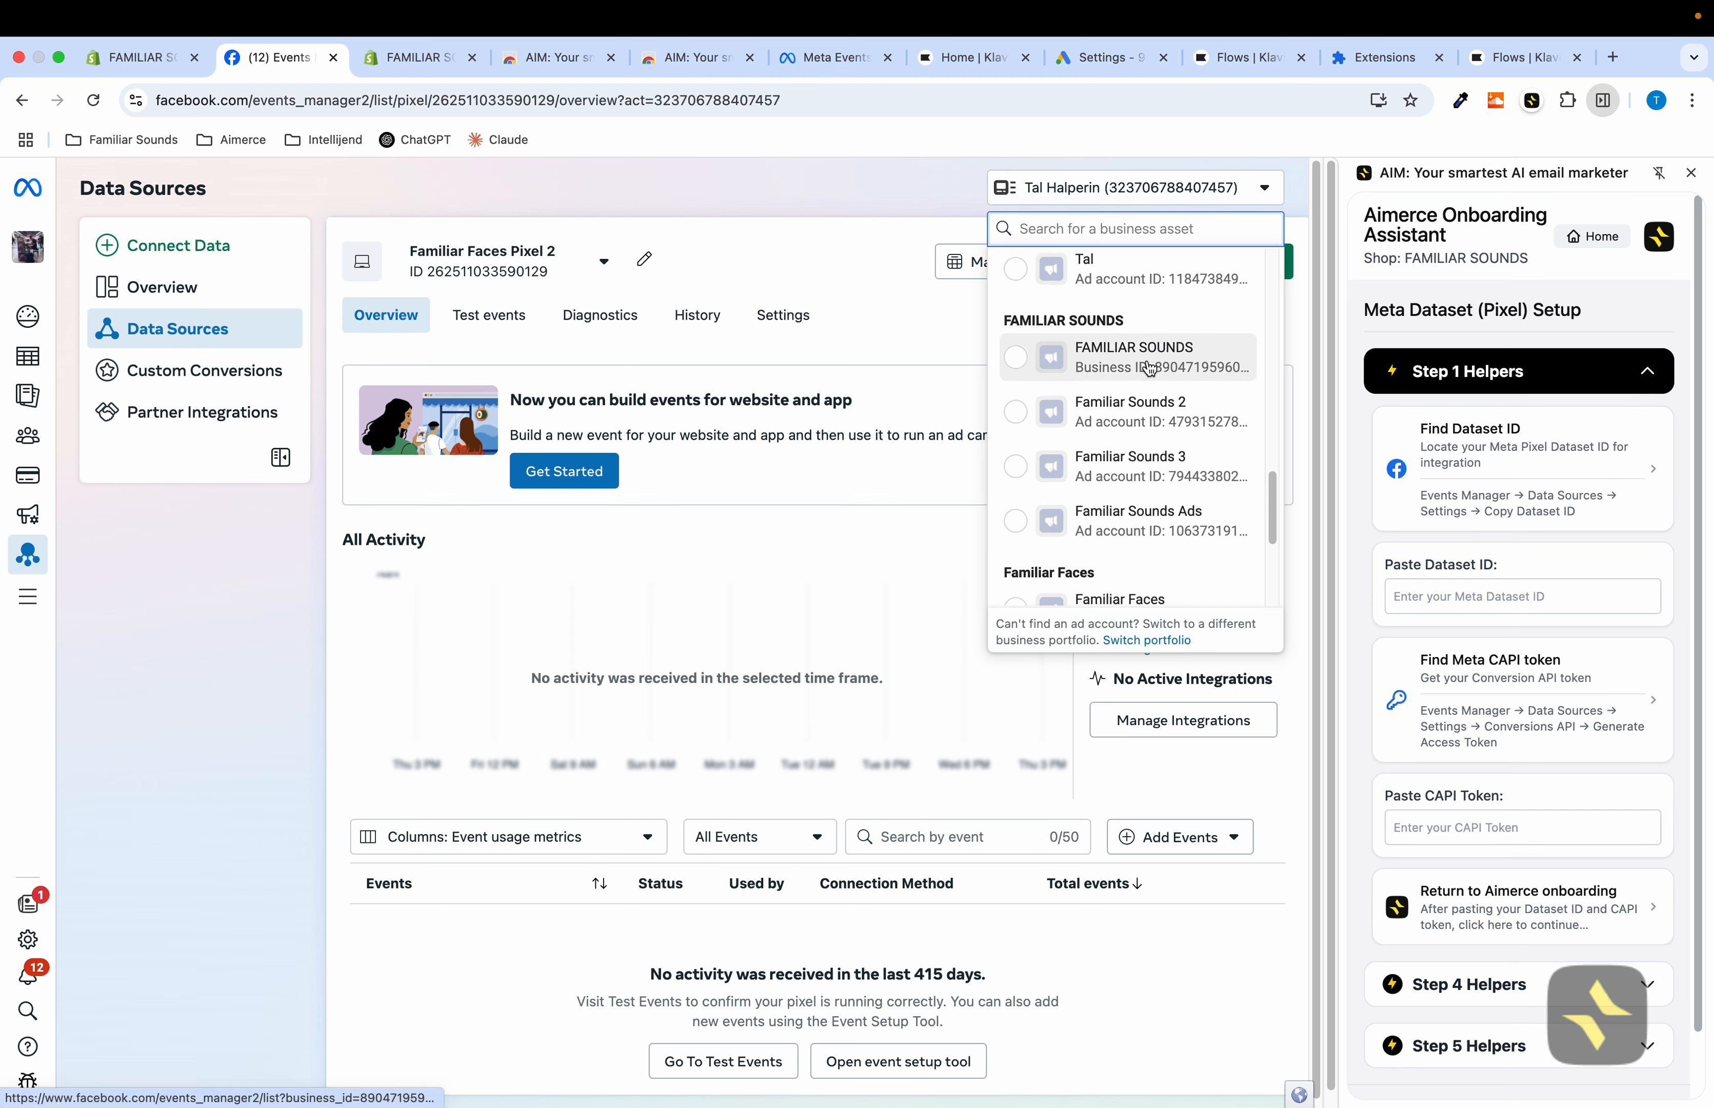
left_click(1151, 371)
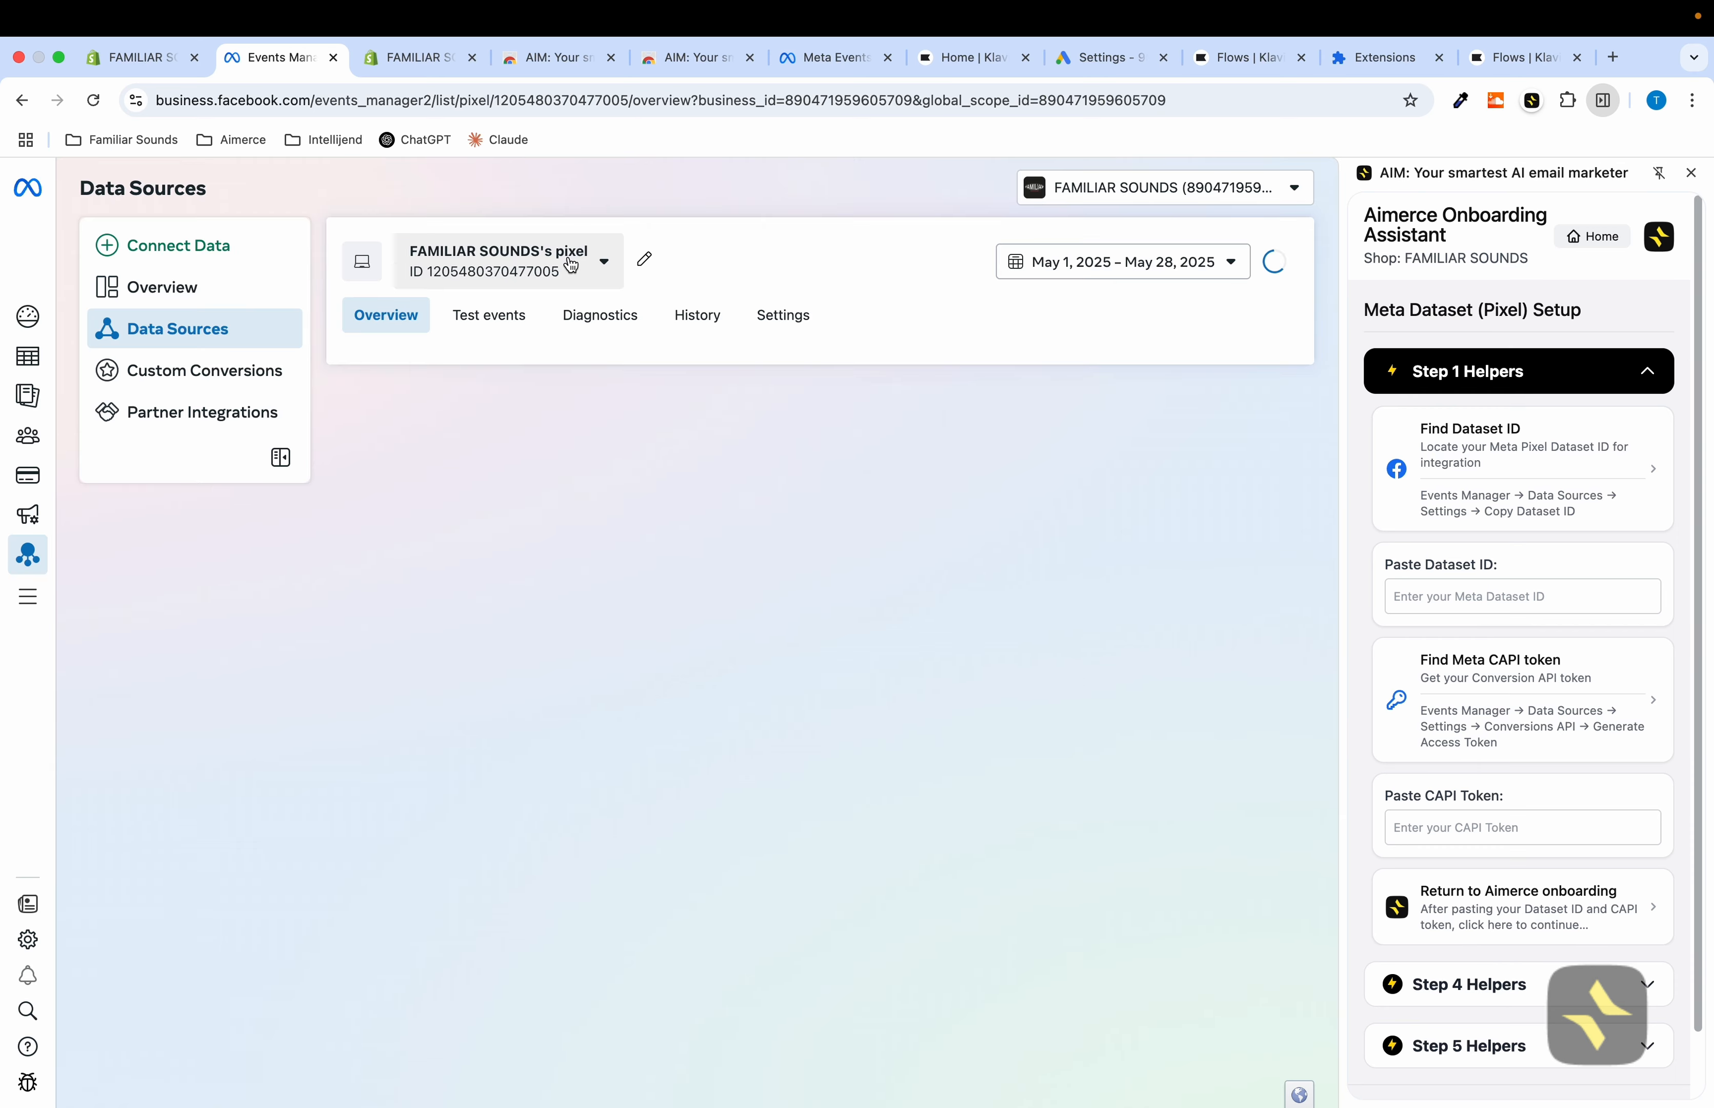
Review the available datasets and the FAMILIAR SOUNDS's pixel event activity
left_click(572, 264)
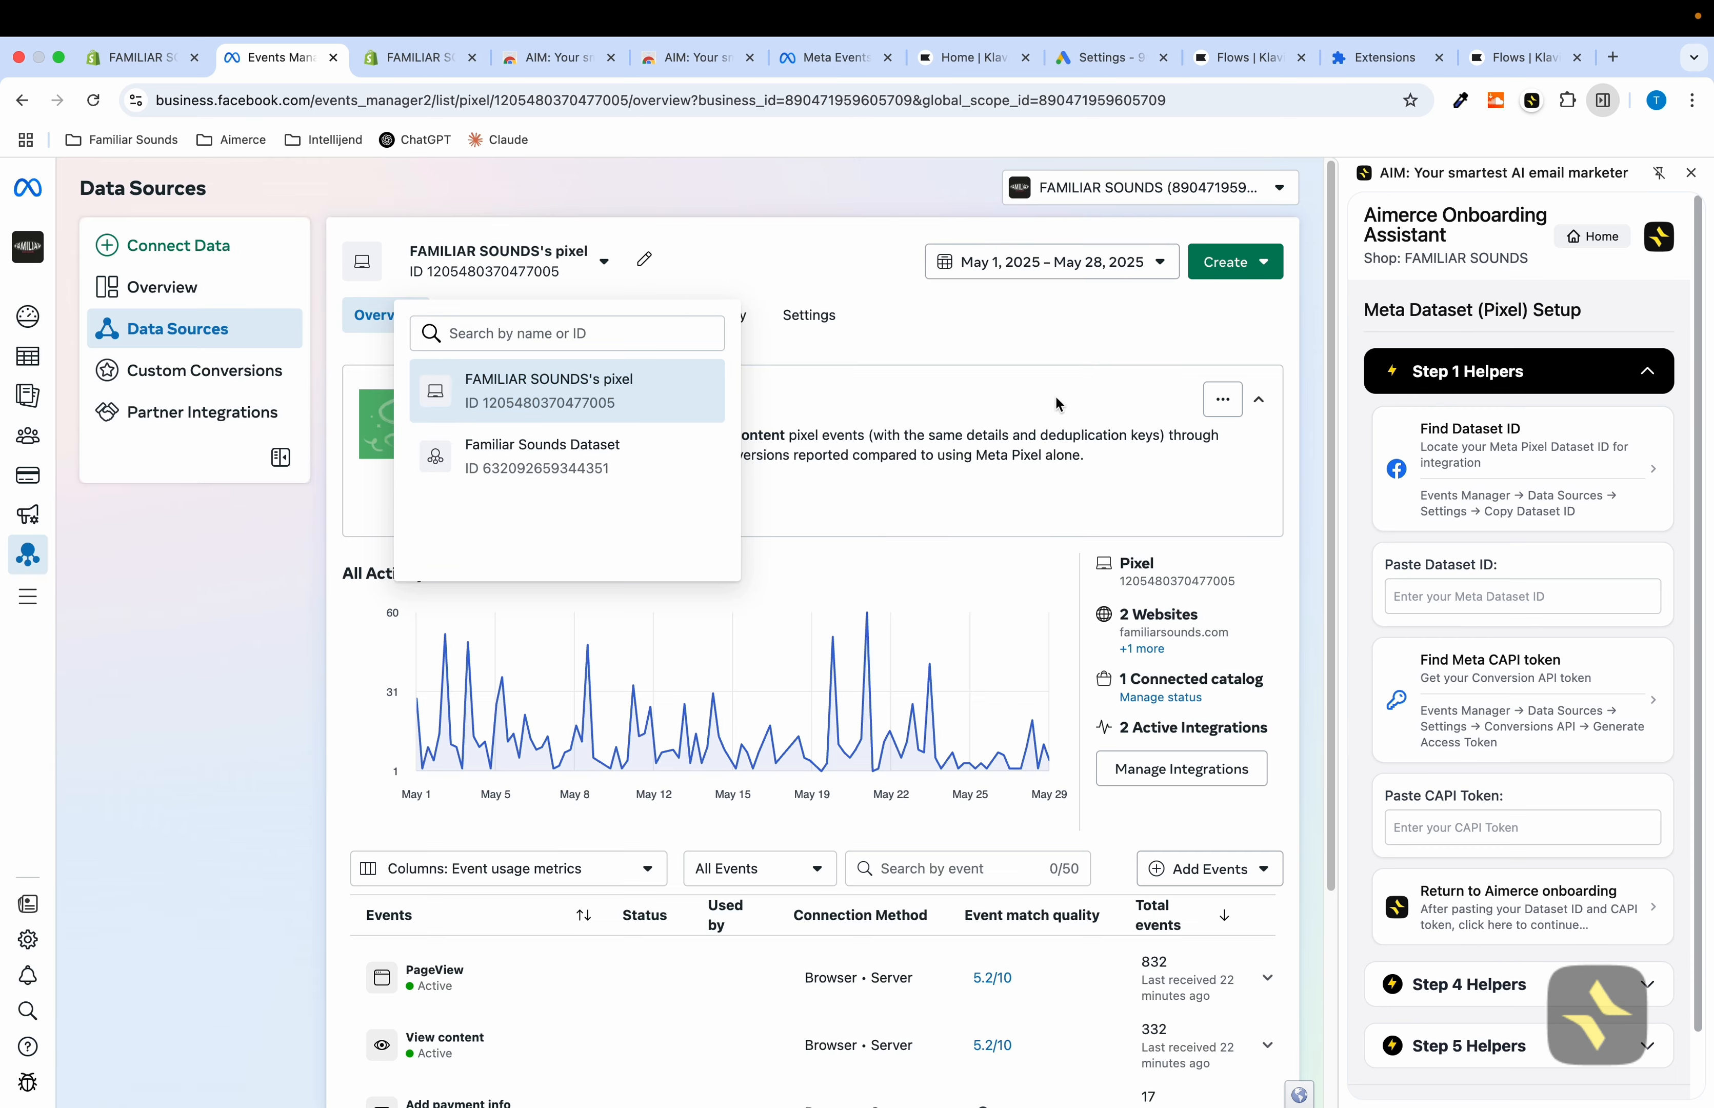
left_click(1057, 404)
scroll(758, 896, "down", 5)
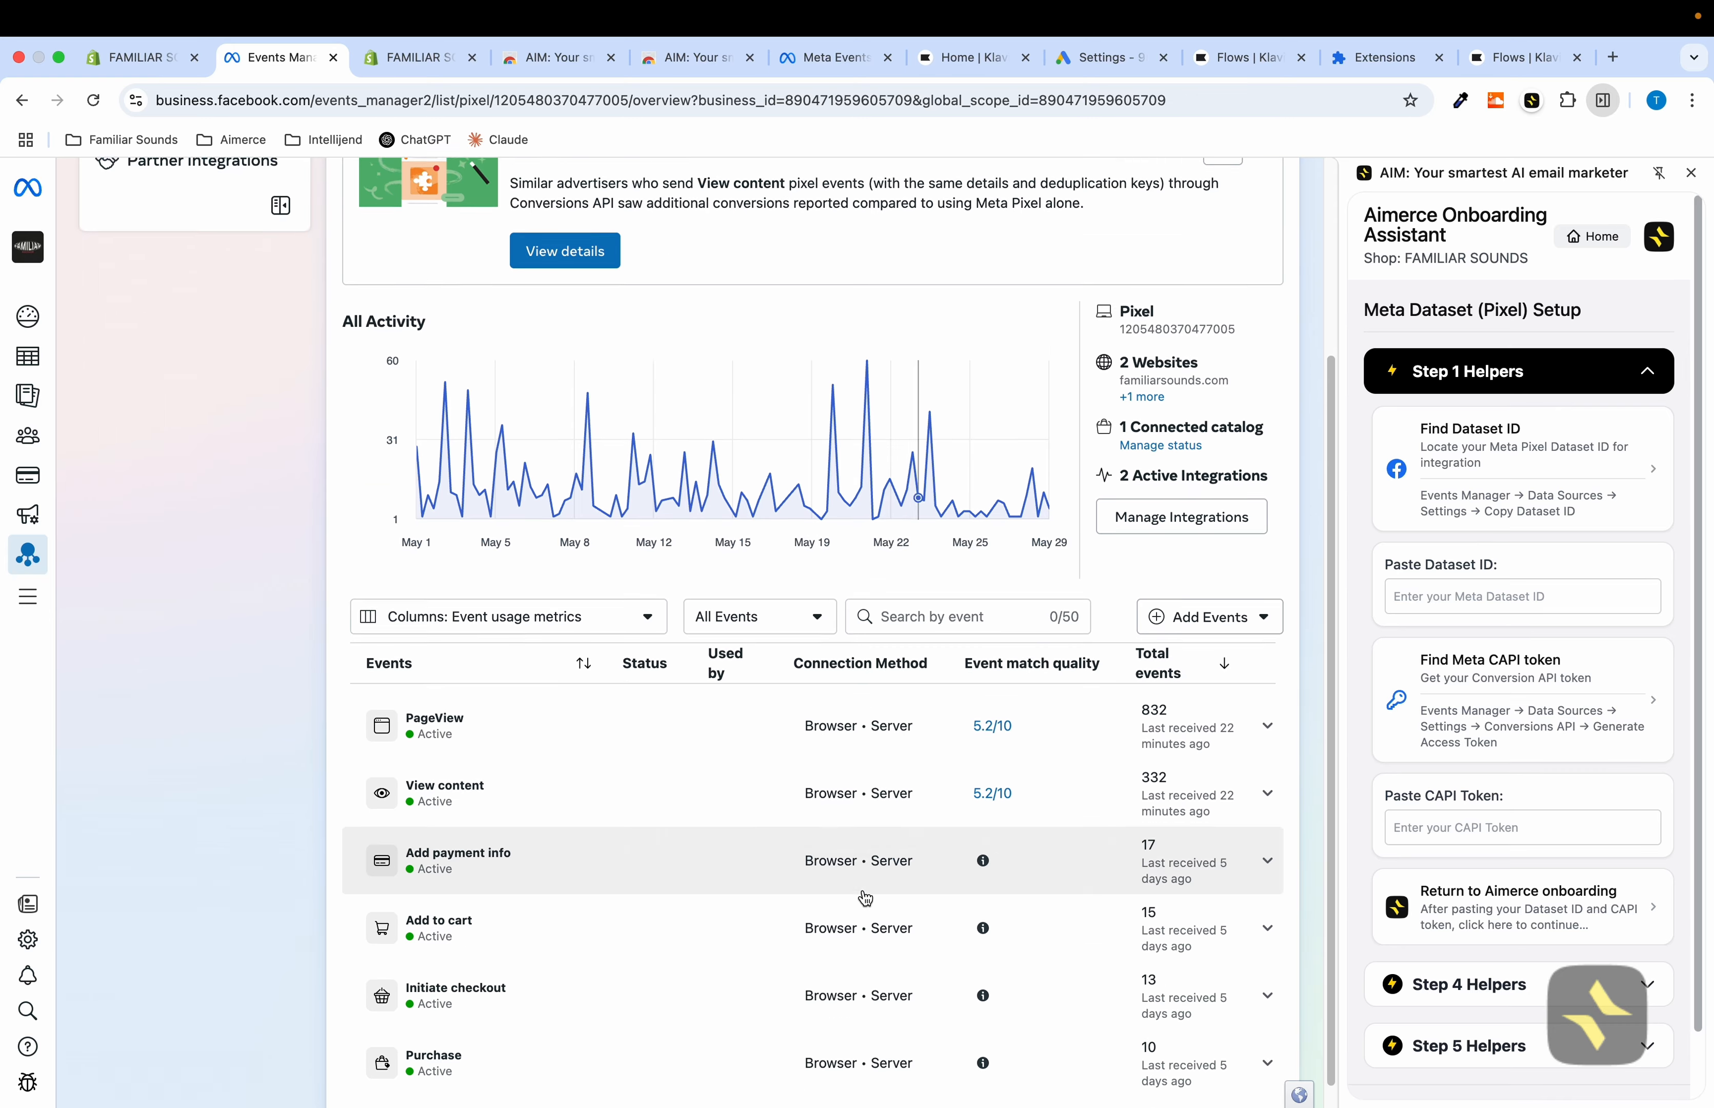
Copy the pixel ID from the pixel's Settings and paste it into the assistant's Dataset ID field
scroll(905, 787, "up", 5)
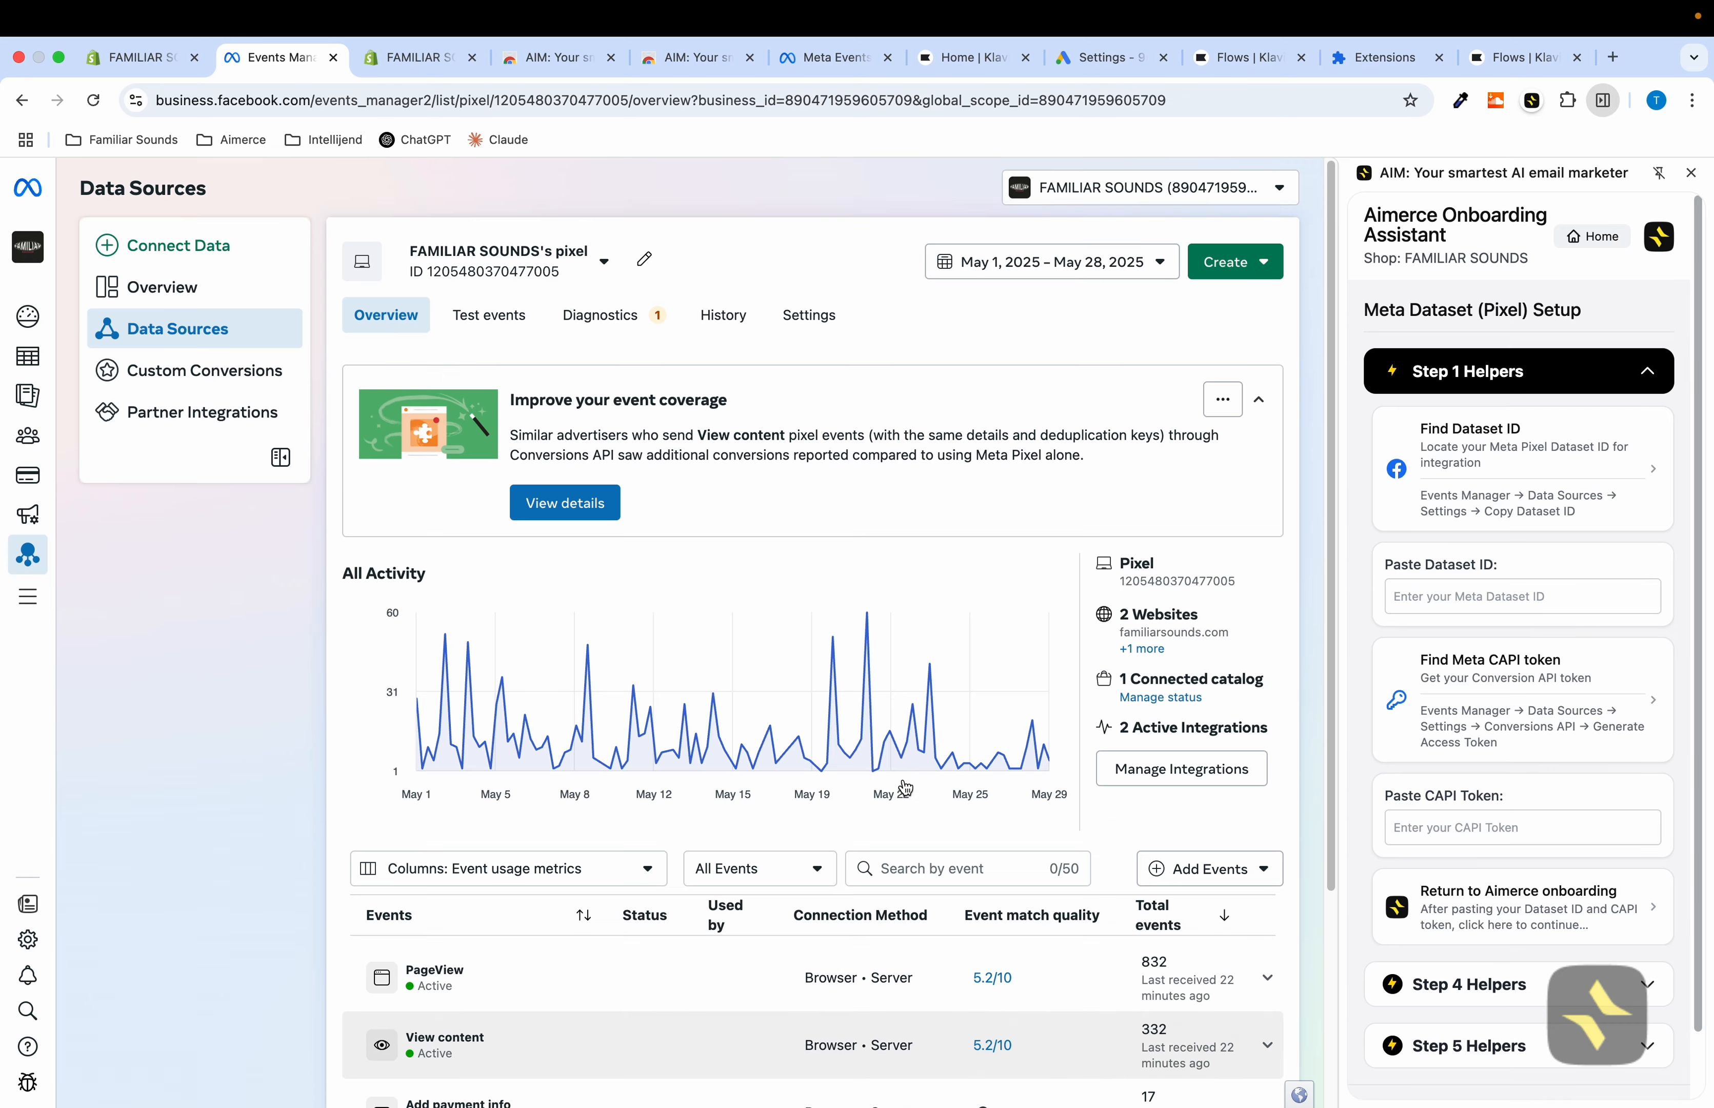
left_click(825, 324)
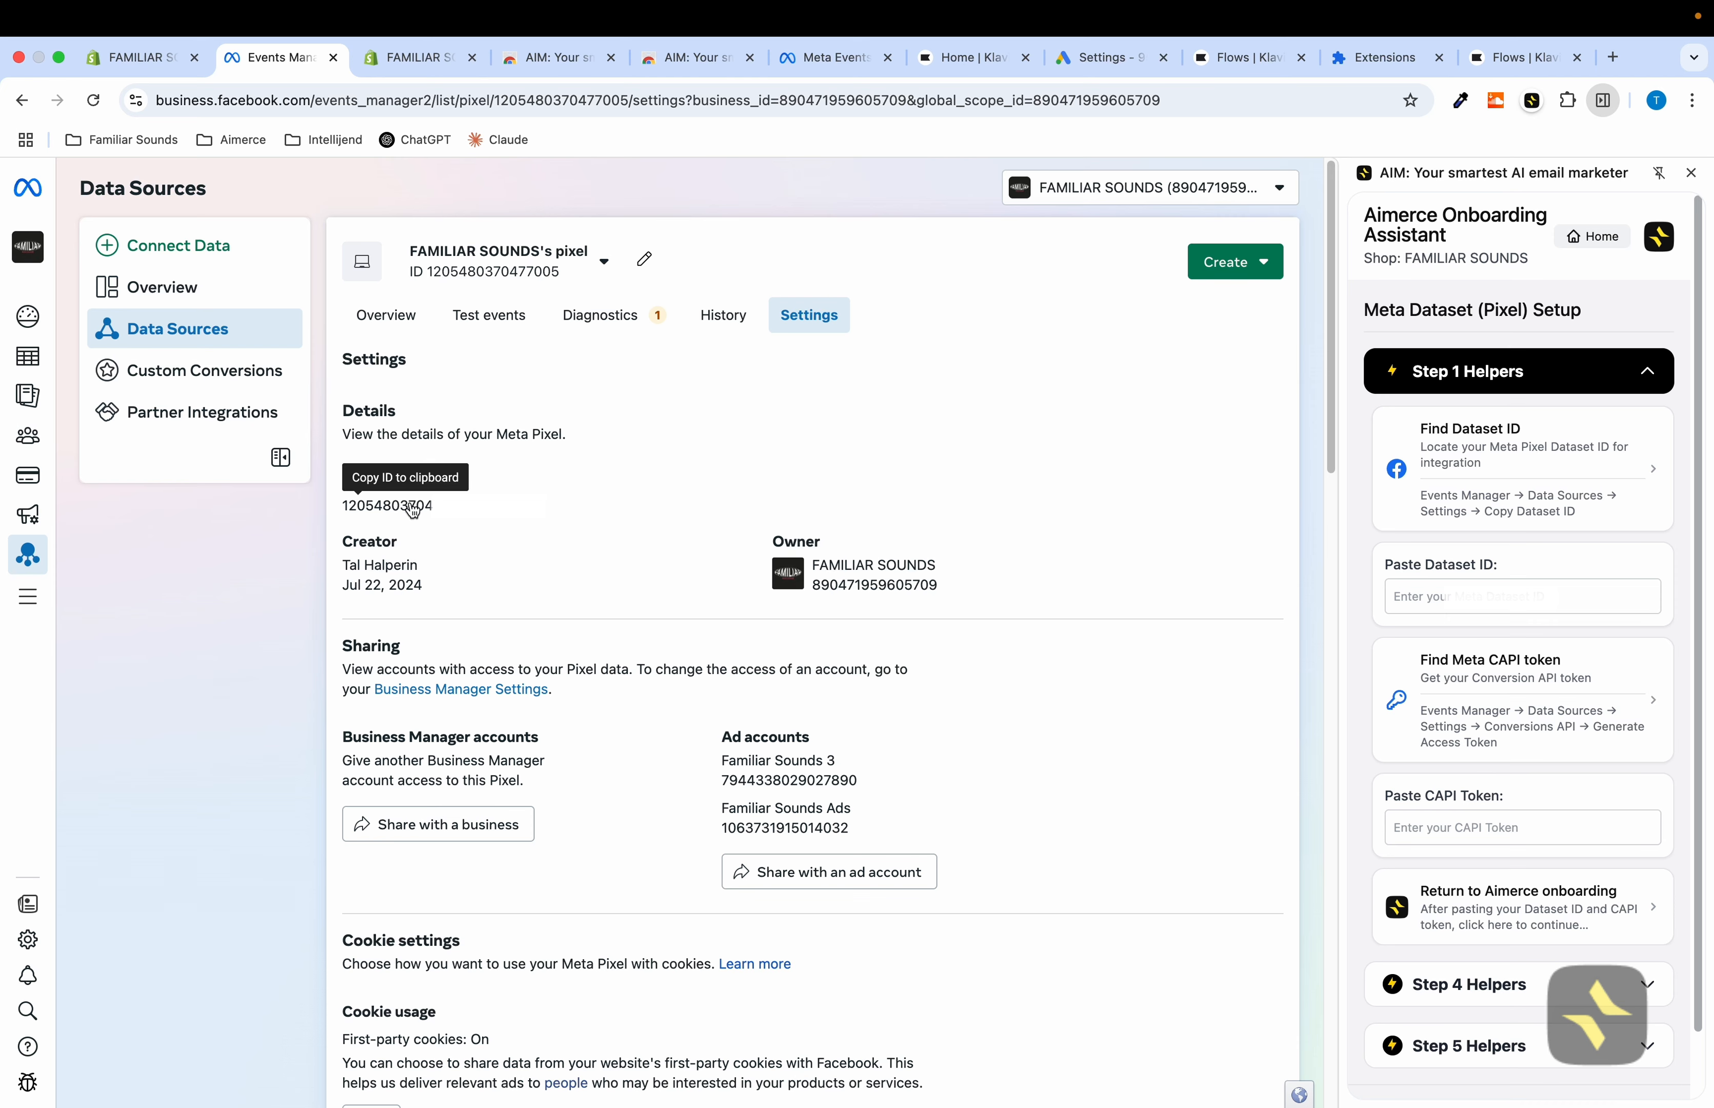
left_click(410, 506)
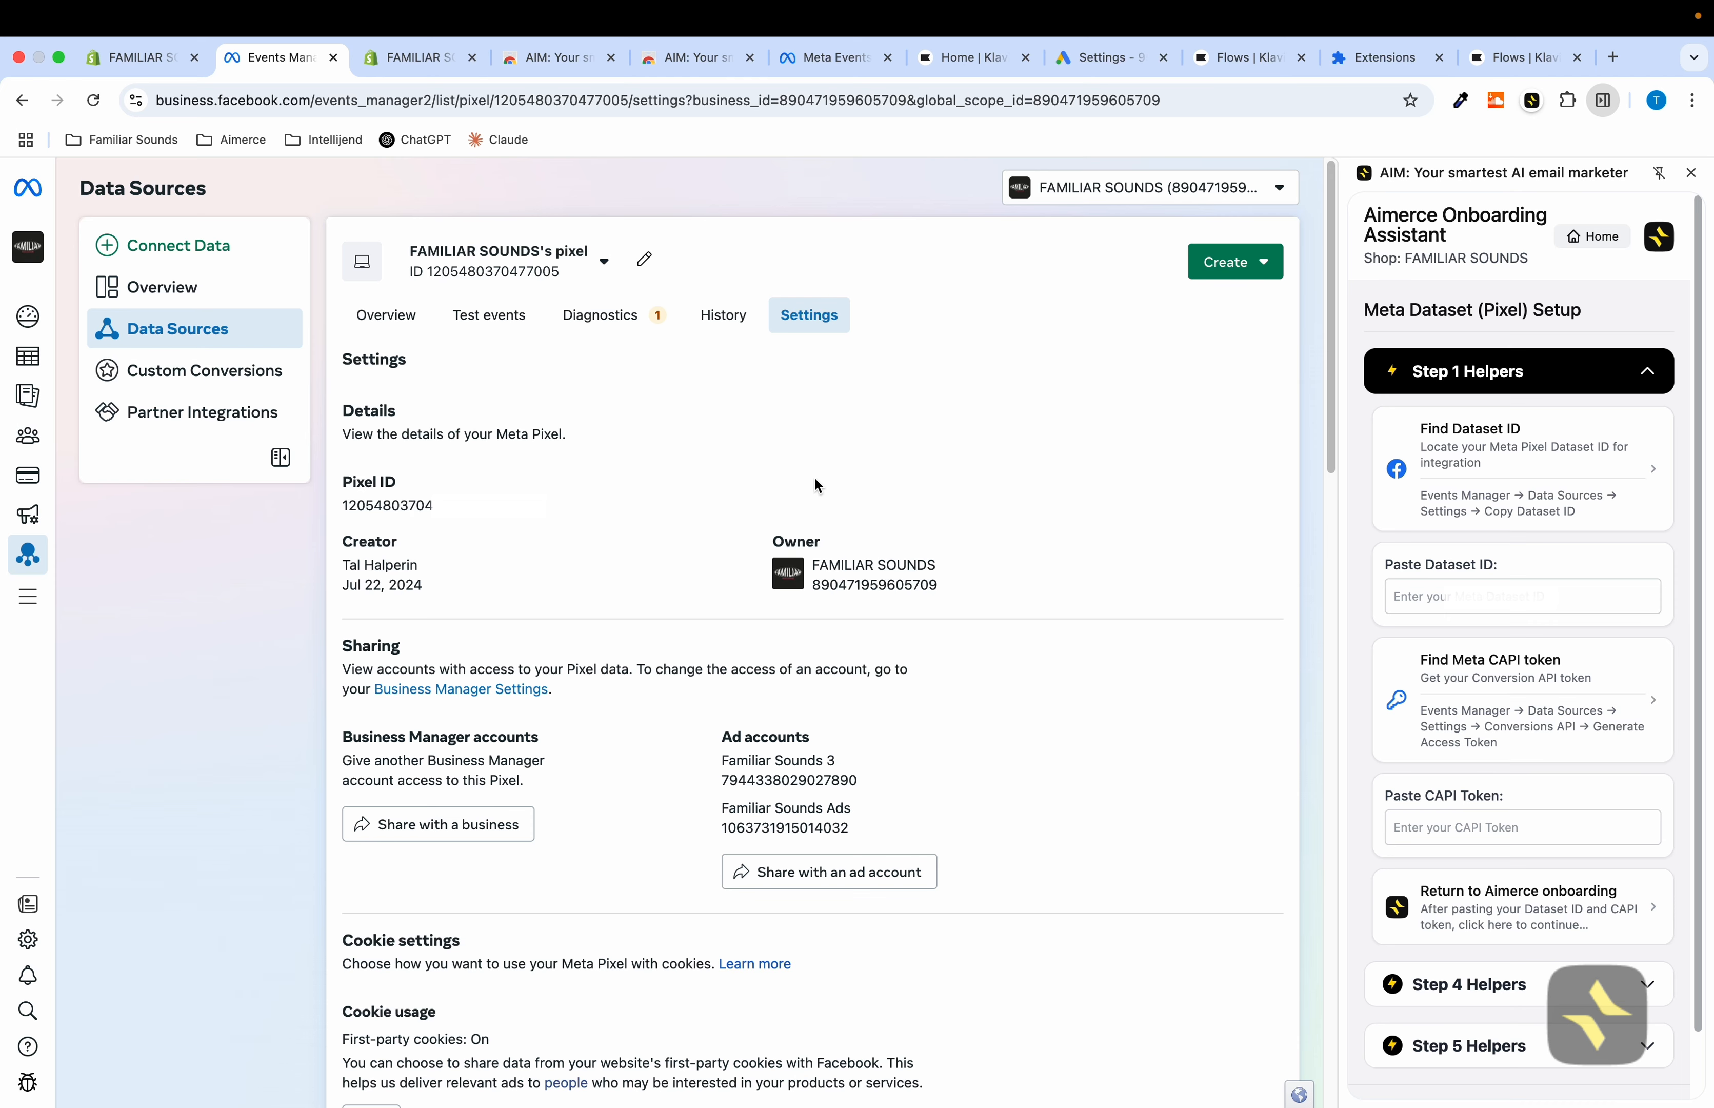
left_click(1438, 595)
key("super+v")
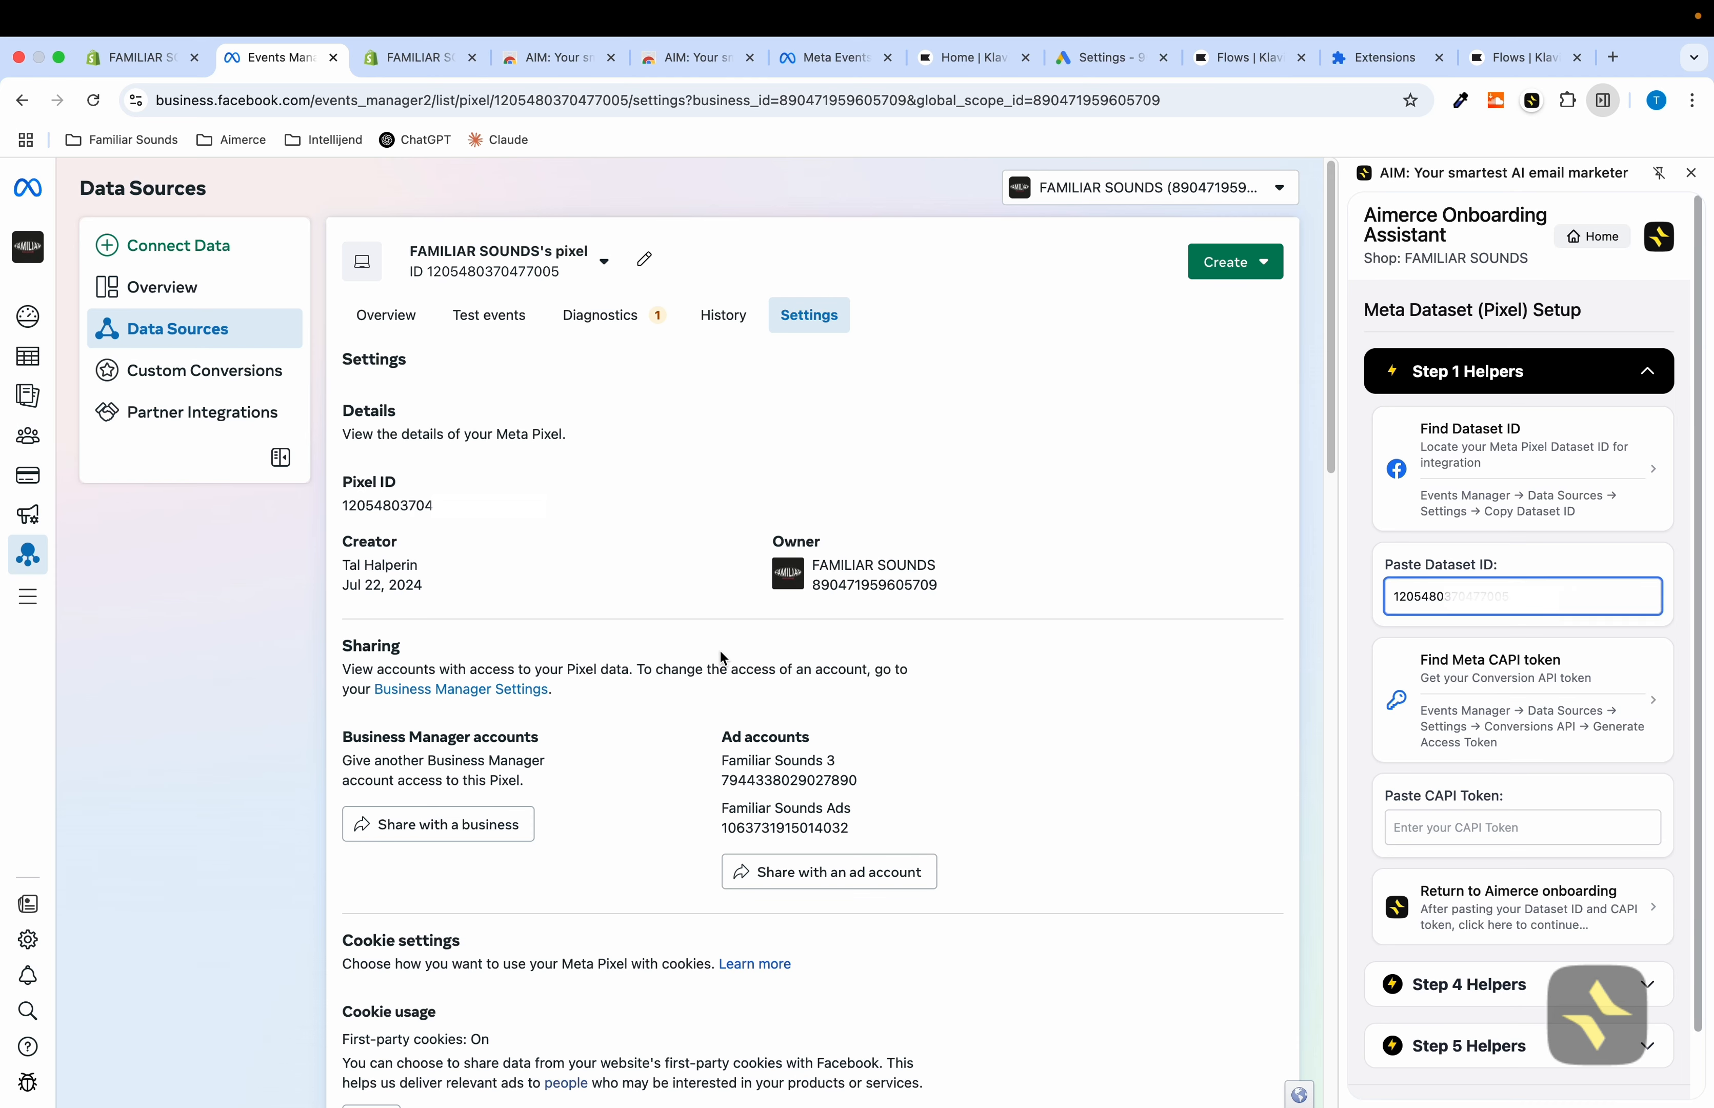
Generate a Conversions API access token and paste it into the assistant's CAPI Token field
scroll(721, 652, "down", 20)
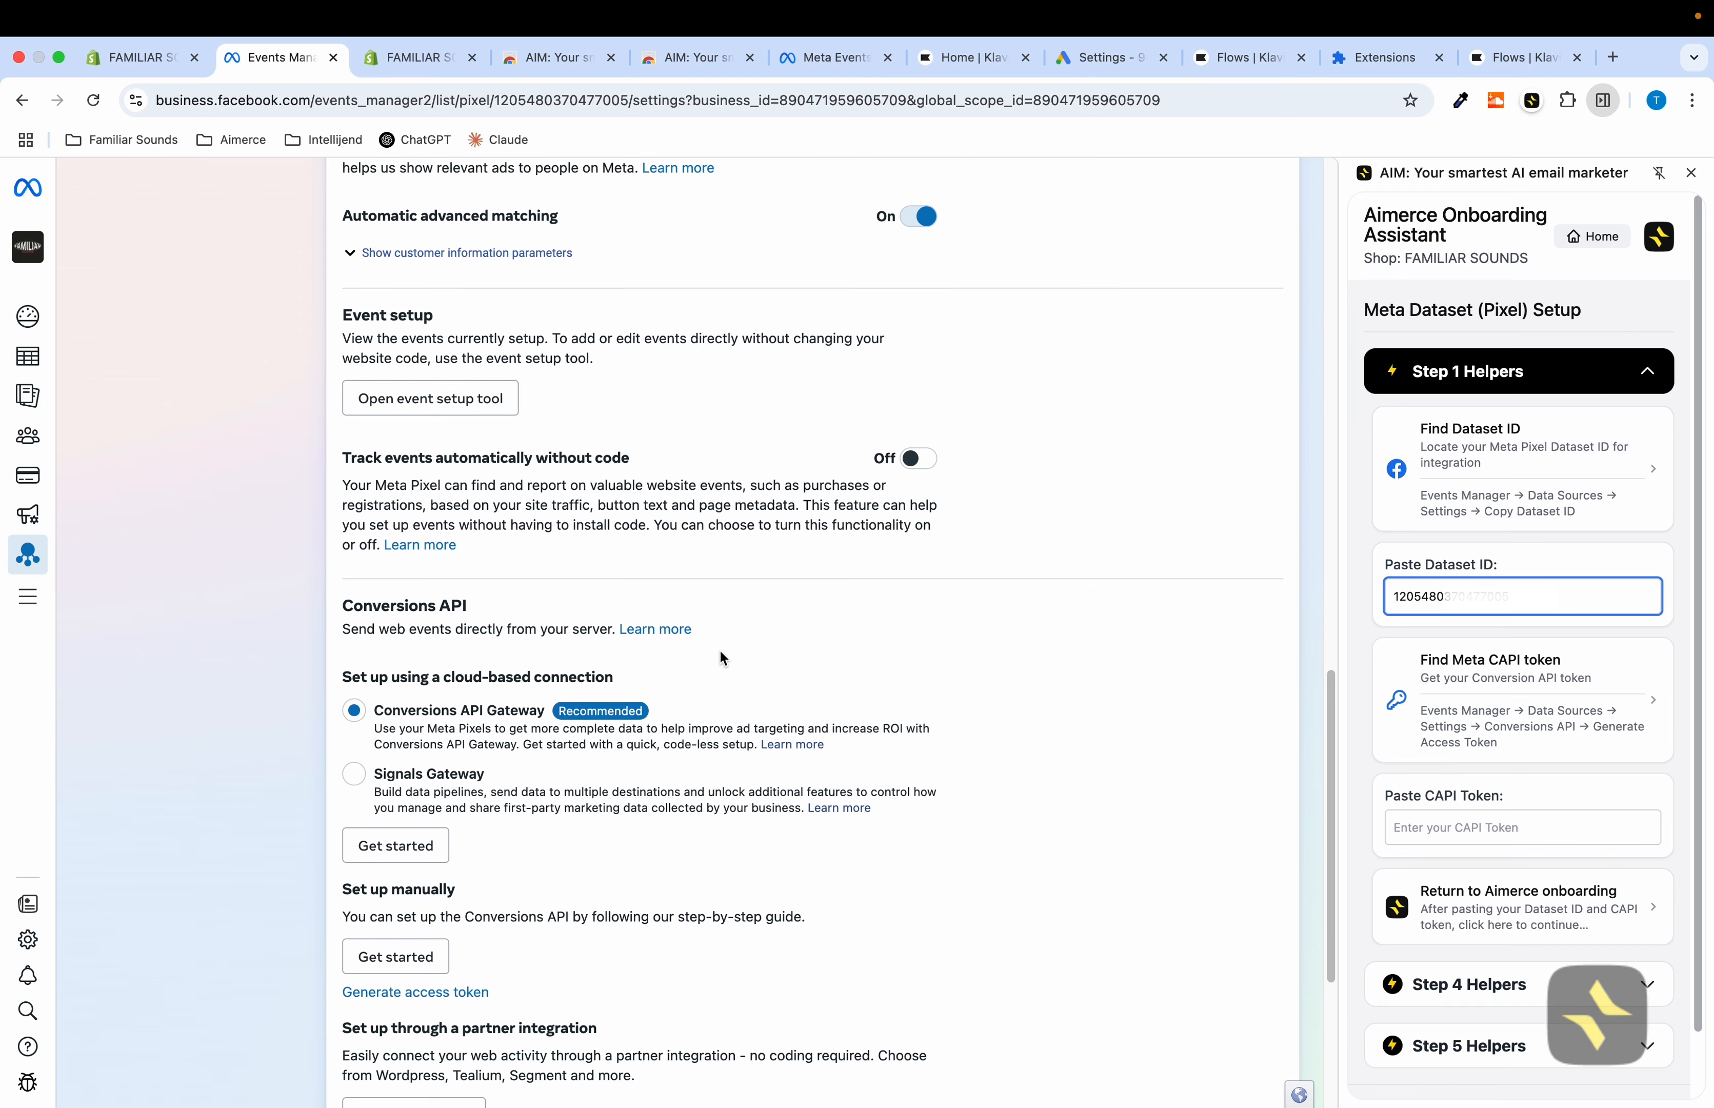
scroll(722, 657, "down", 2)
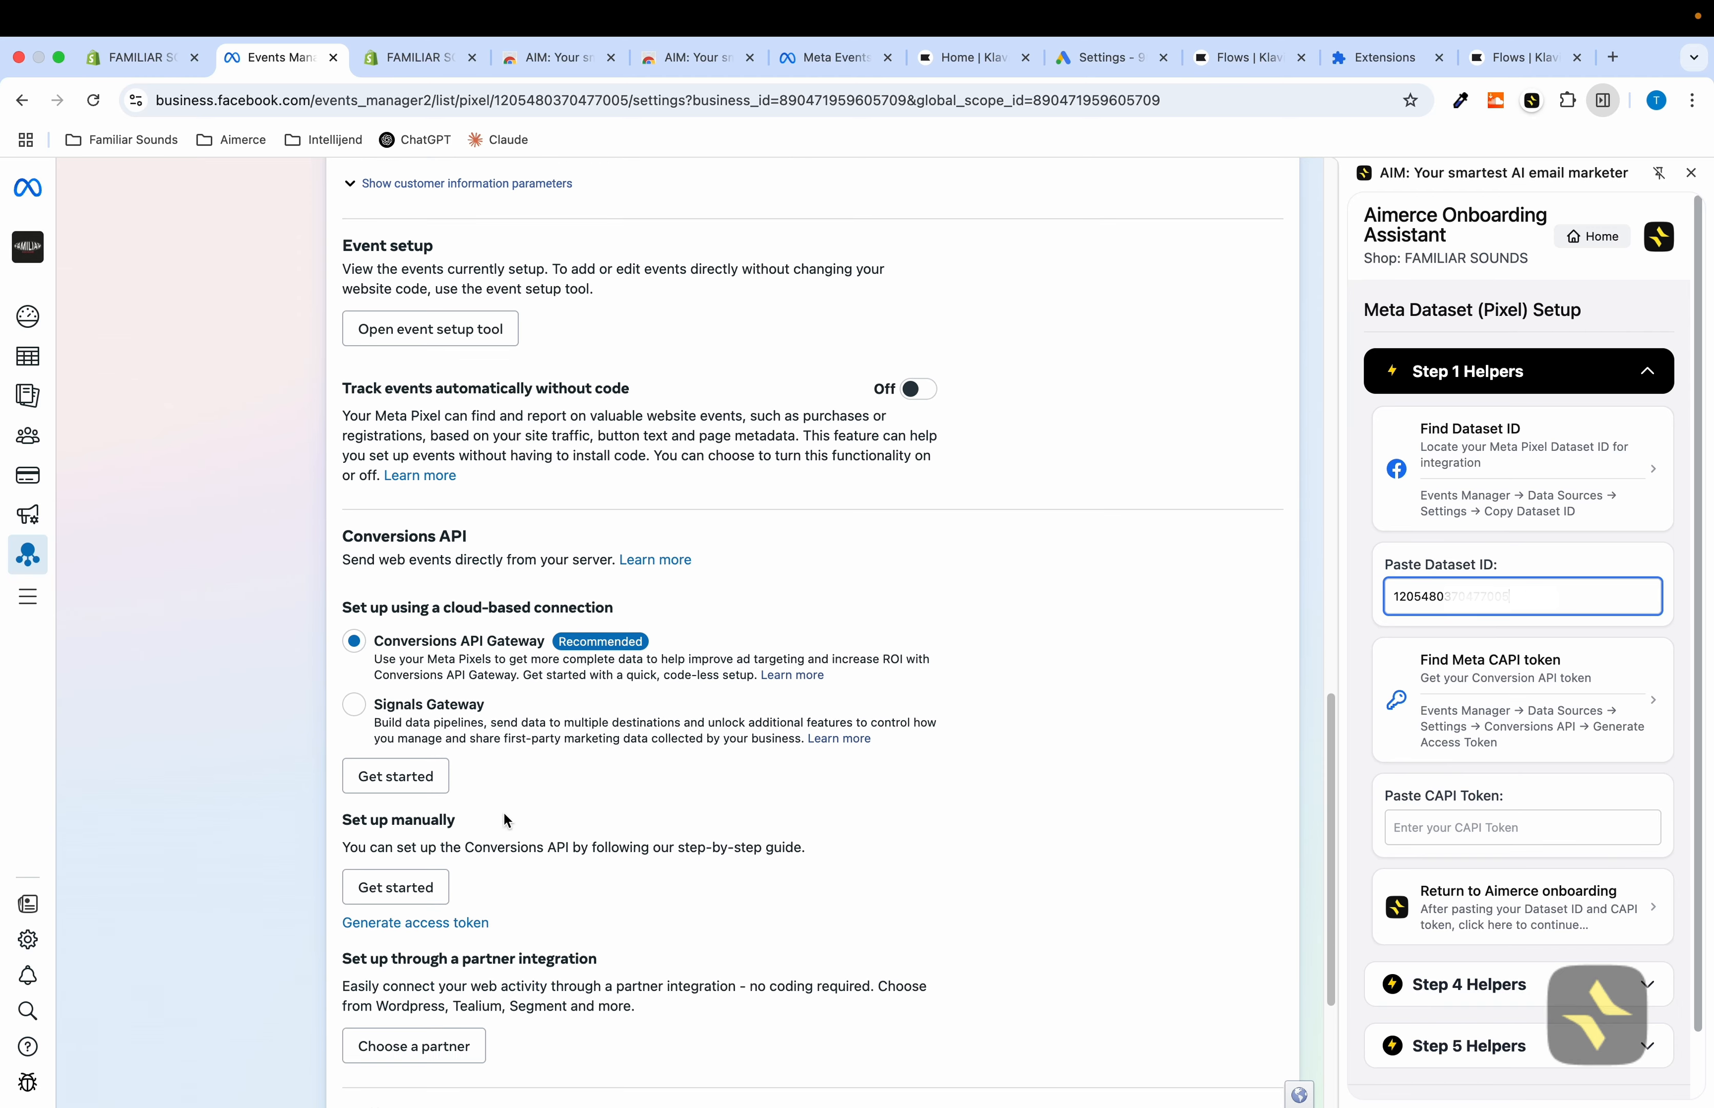
left_click(424, 926)
scroll(627, 879, "down", 2)
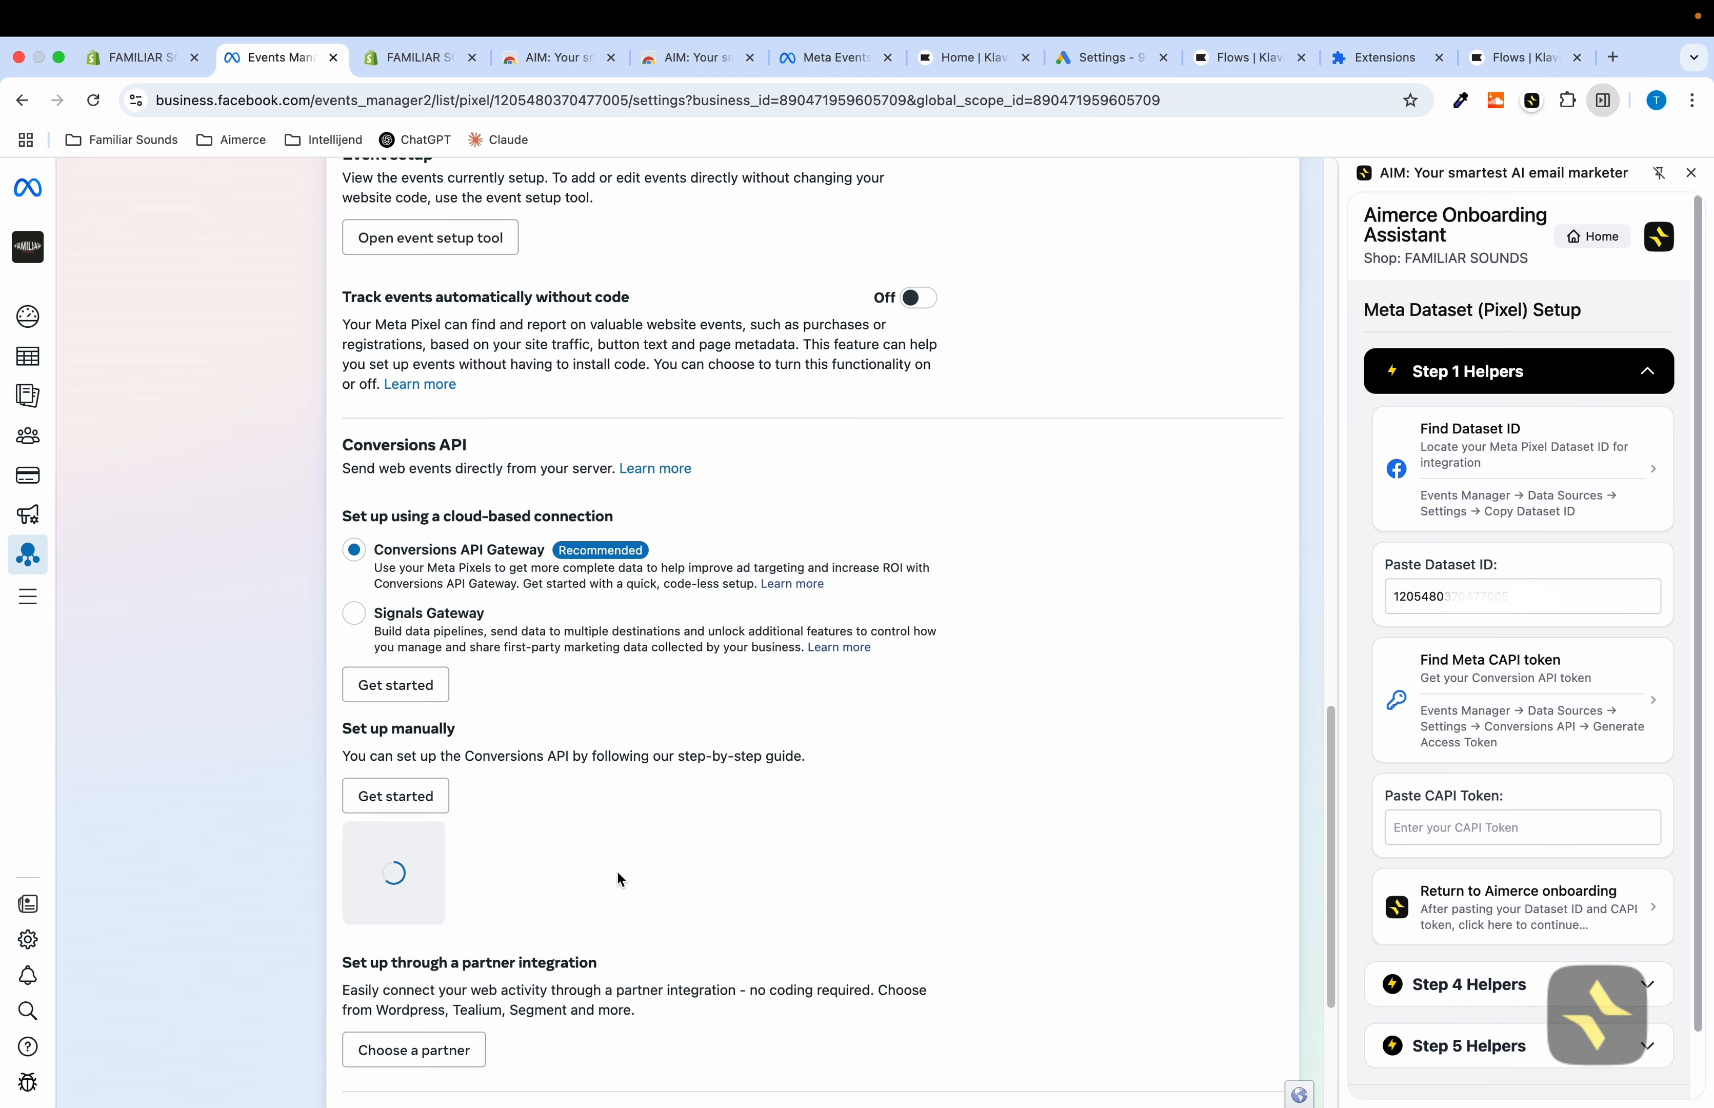
left_click(521, 916)
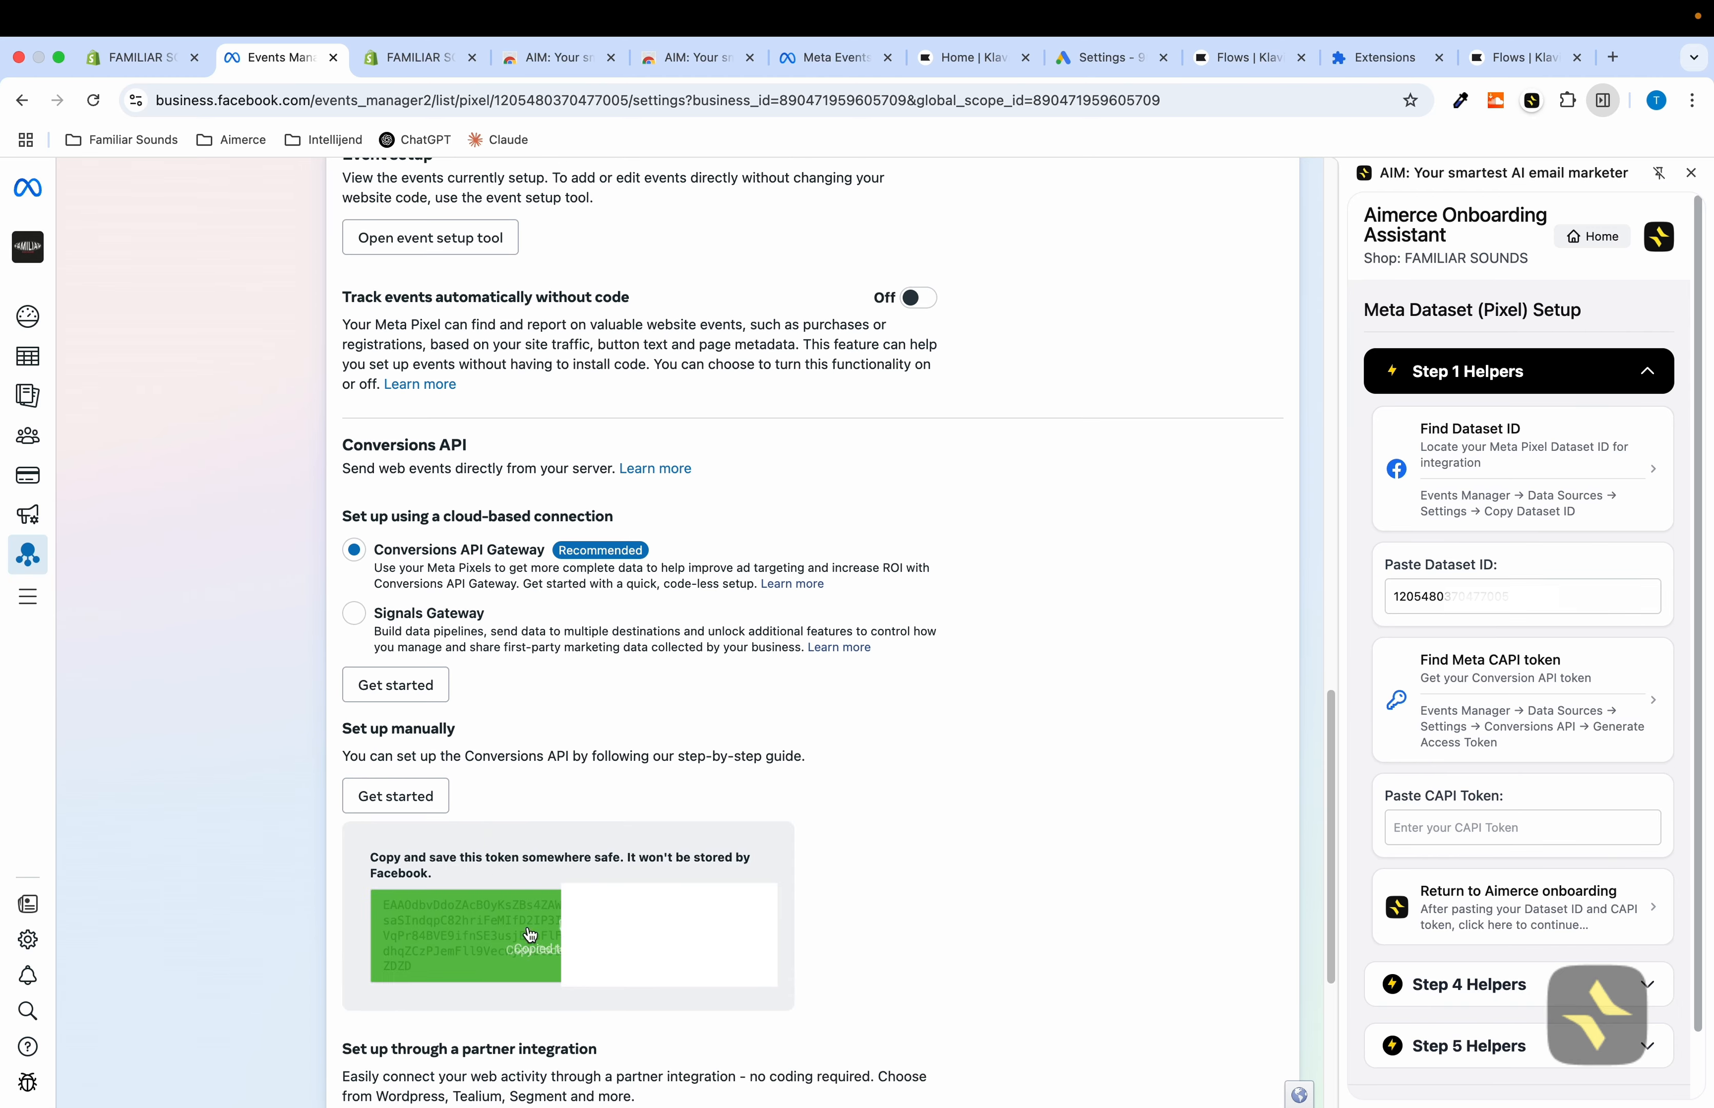
left_click(1452, 820)
key("super+v")
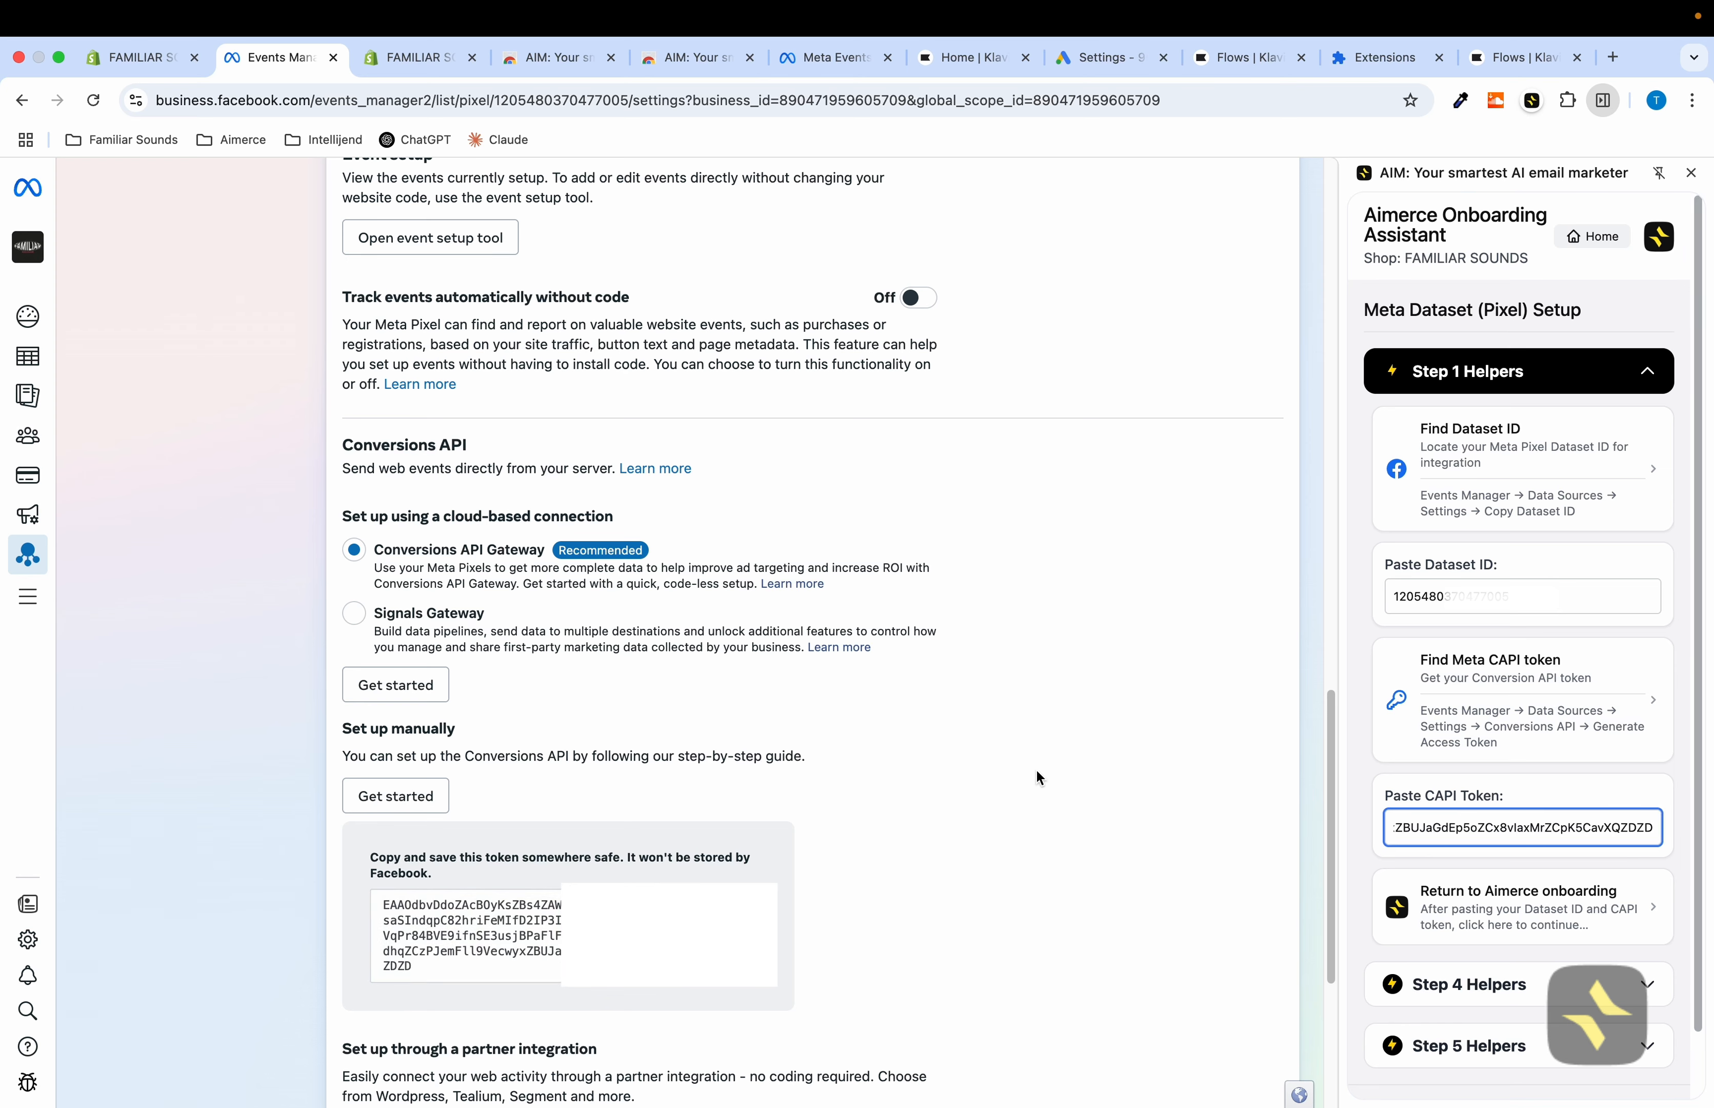
Return to the Aimerce onboarding, open the Meta Dataset connection dialog, and paste in the Dataset ID
left_click(1473, 918)
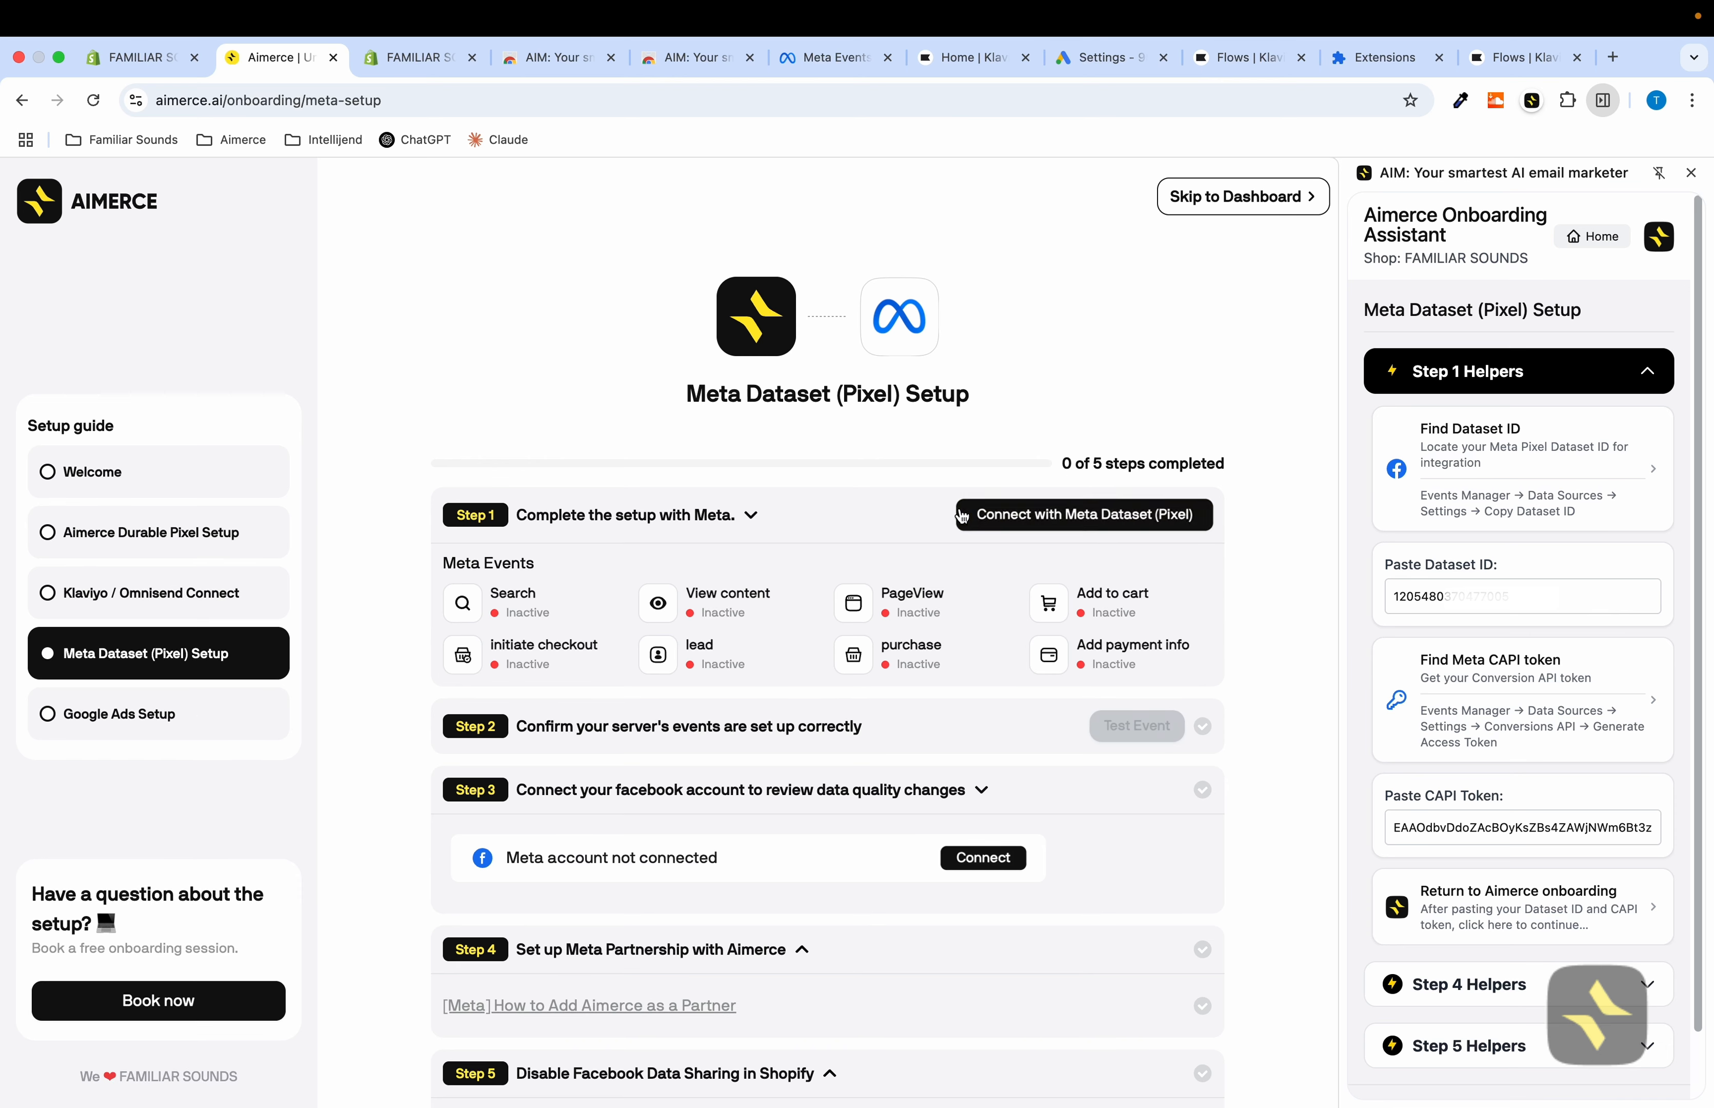
left_click(1015, 517)
left_click(1522, 585)
key("super+c")
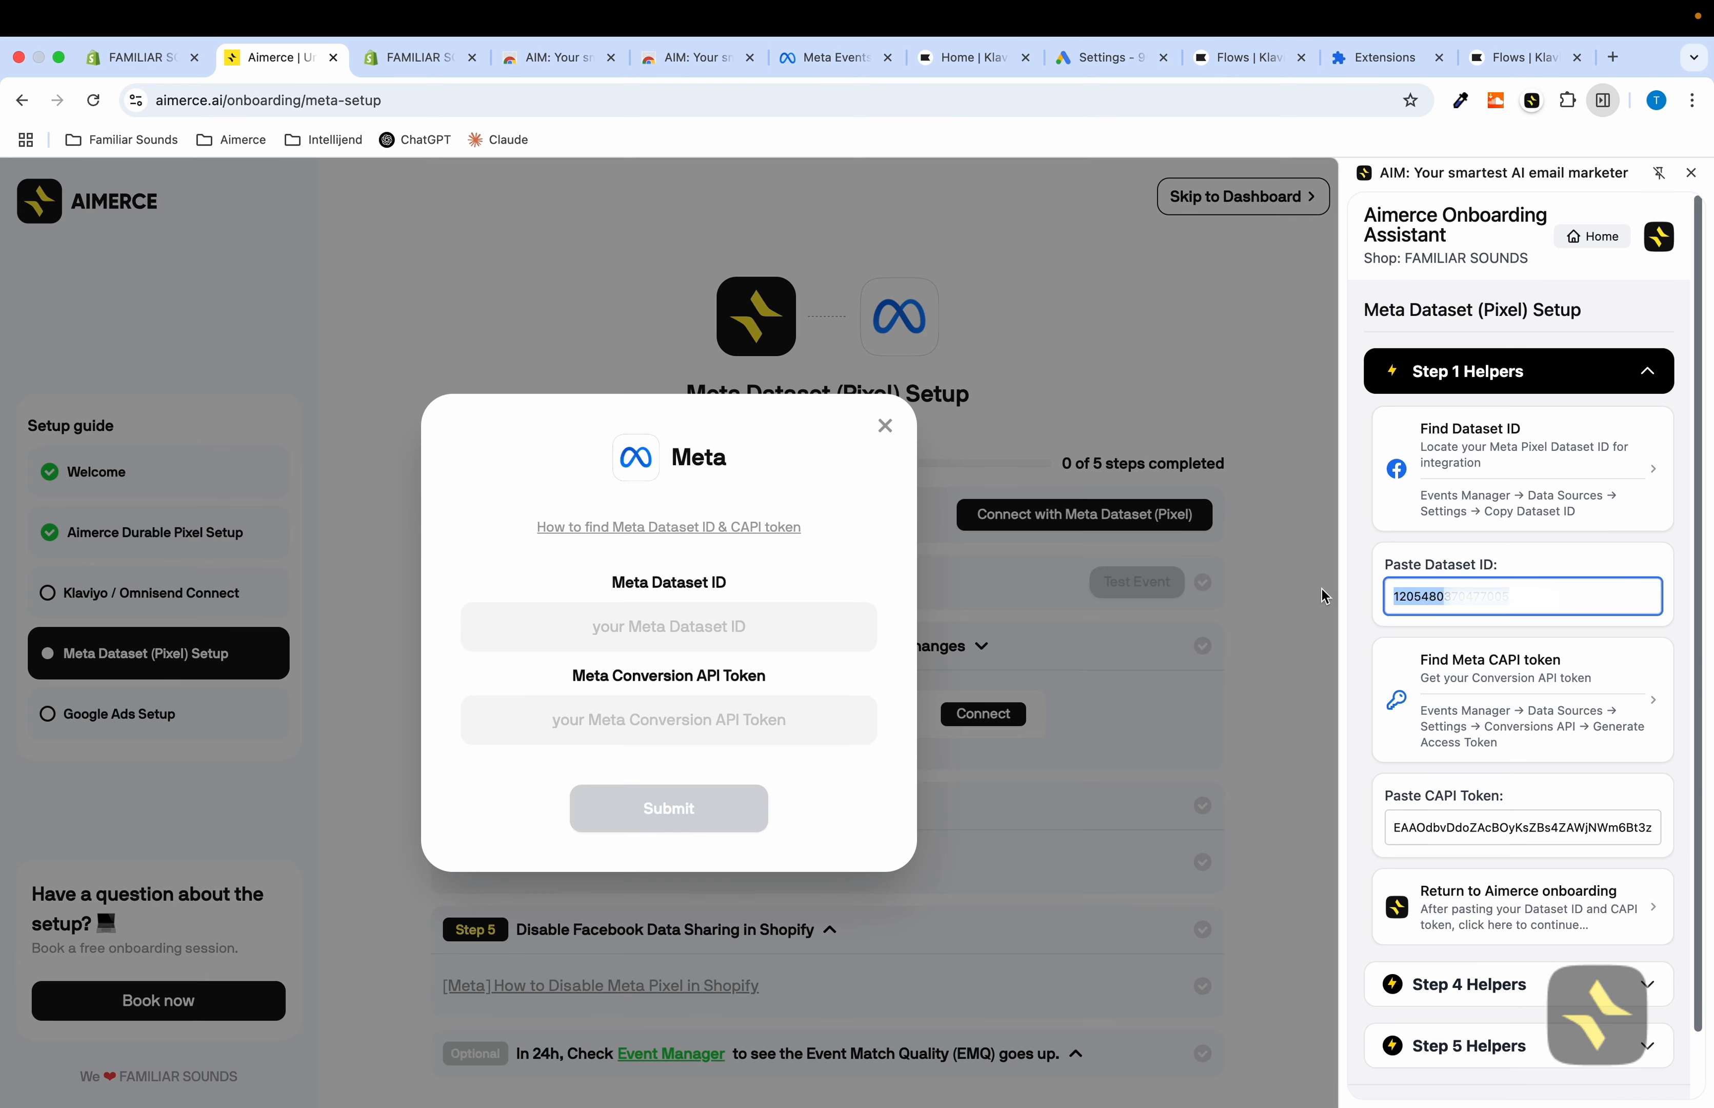
left_click(648, 628)
key("super+v")
Paste the CAPI access token into the Meta Conversion API Token field and submit the connection
left_click(1614, 829)
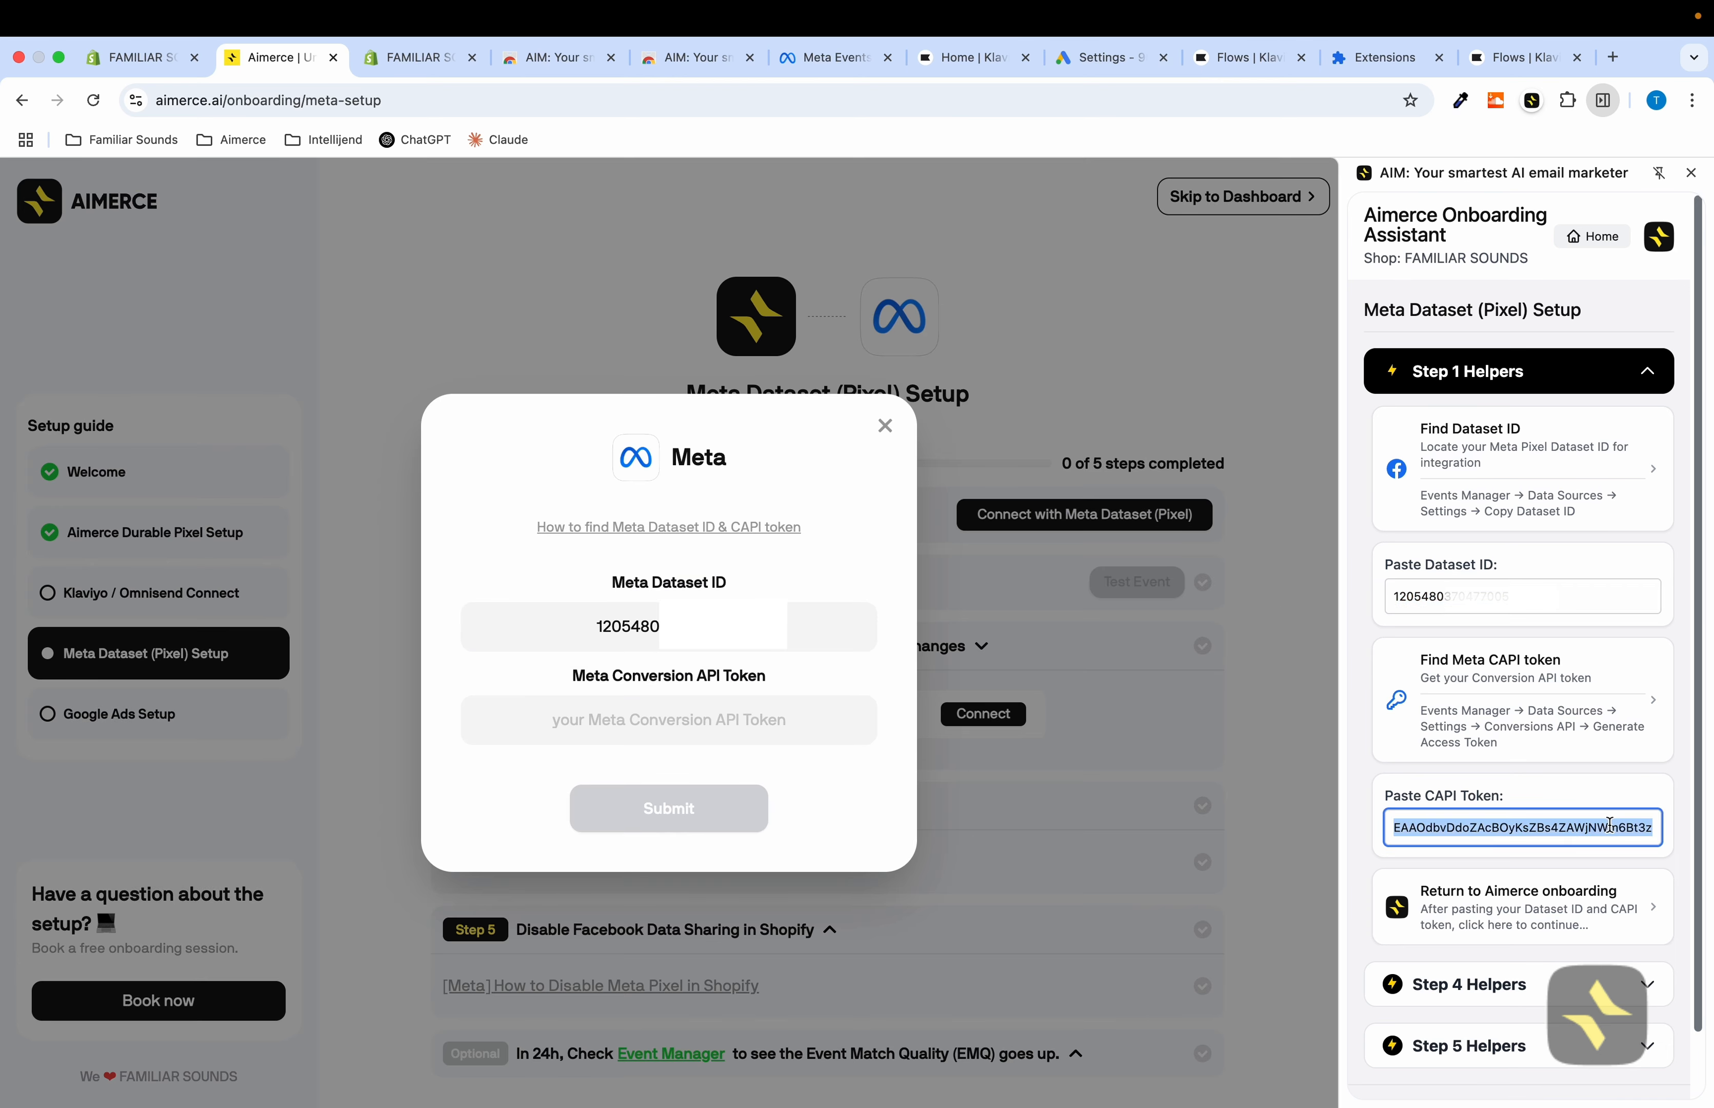
left_click(582, 729)
key("super+v")
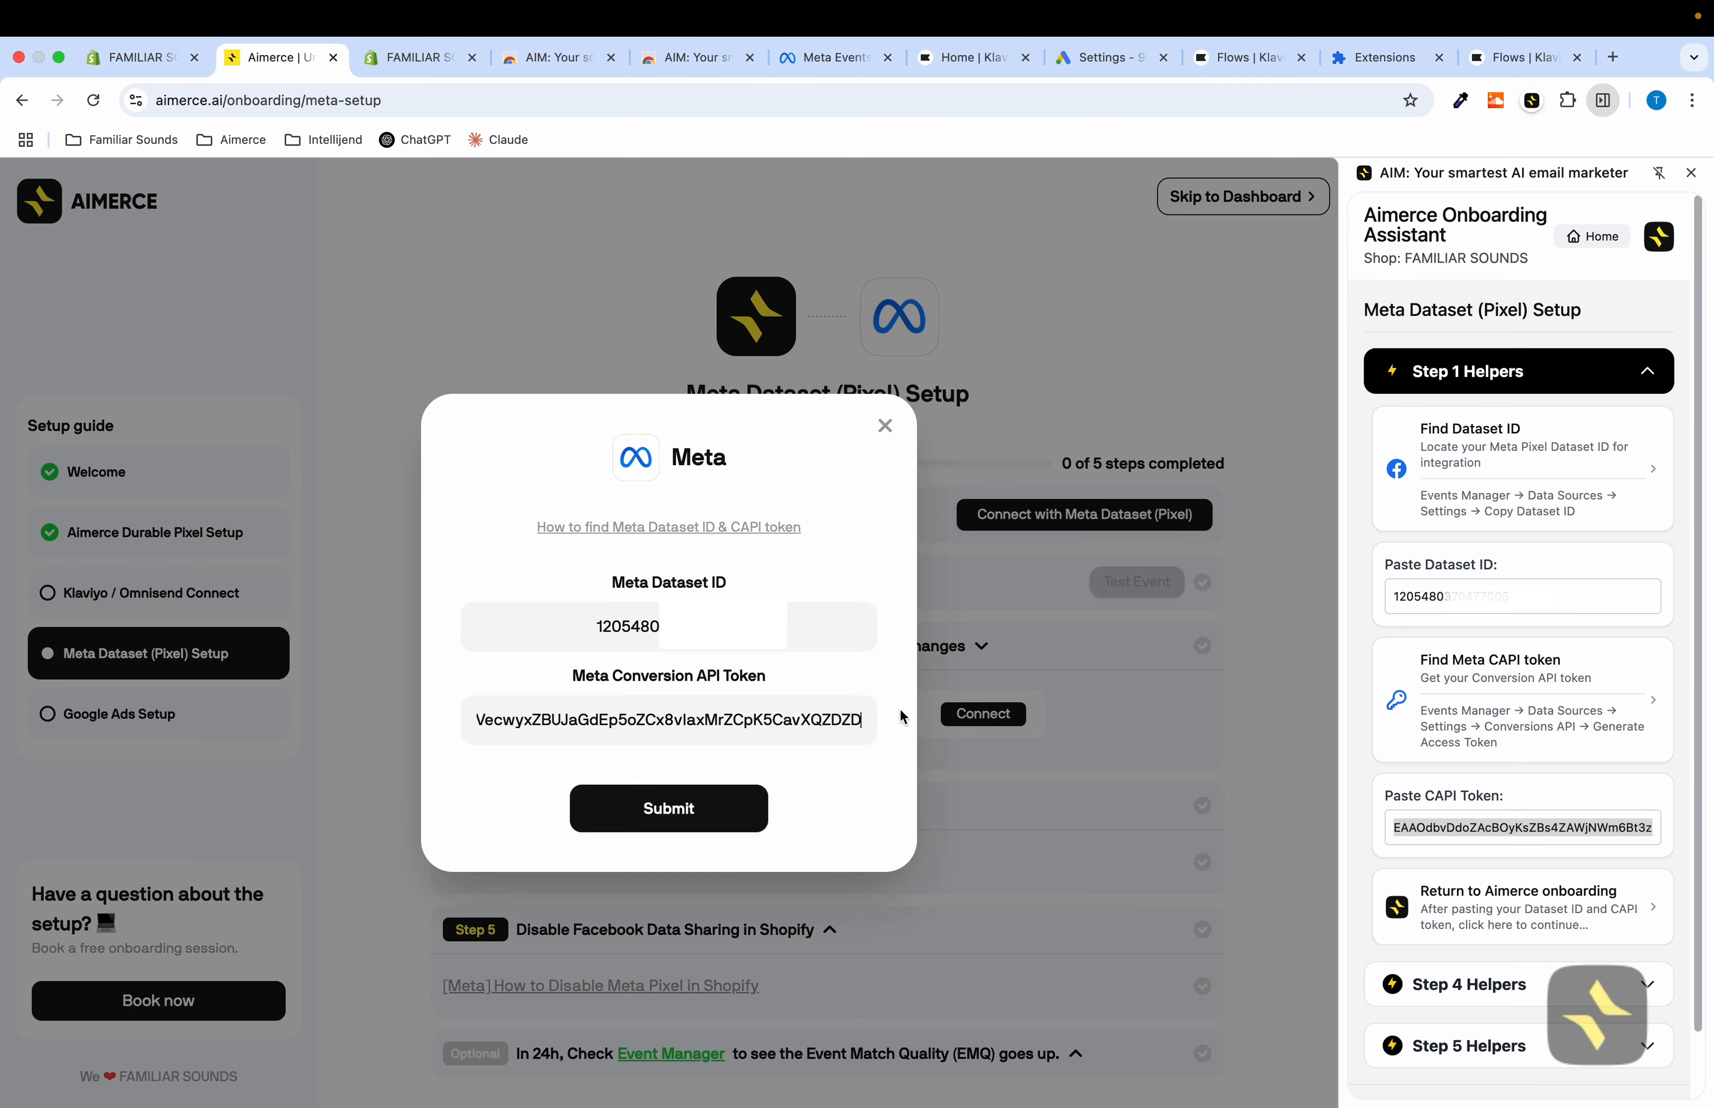
left_click(674, 820)
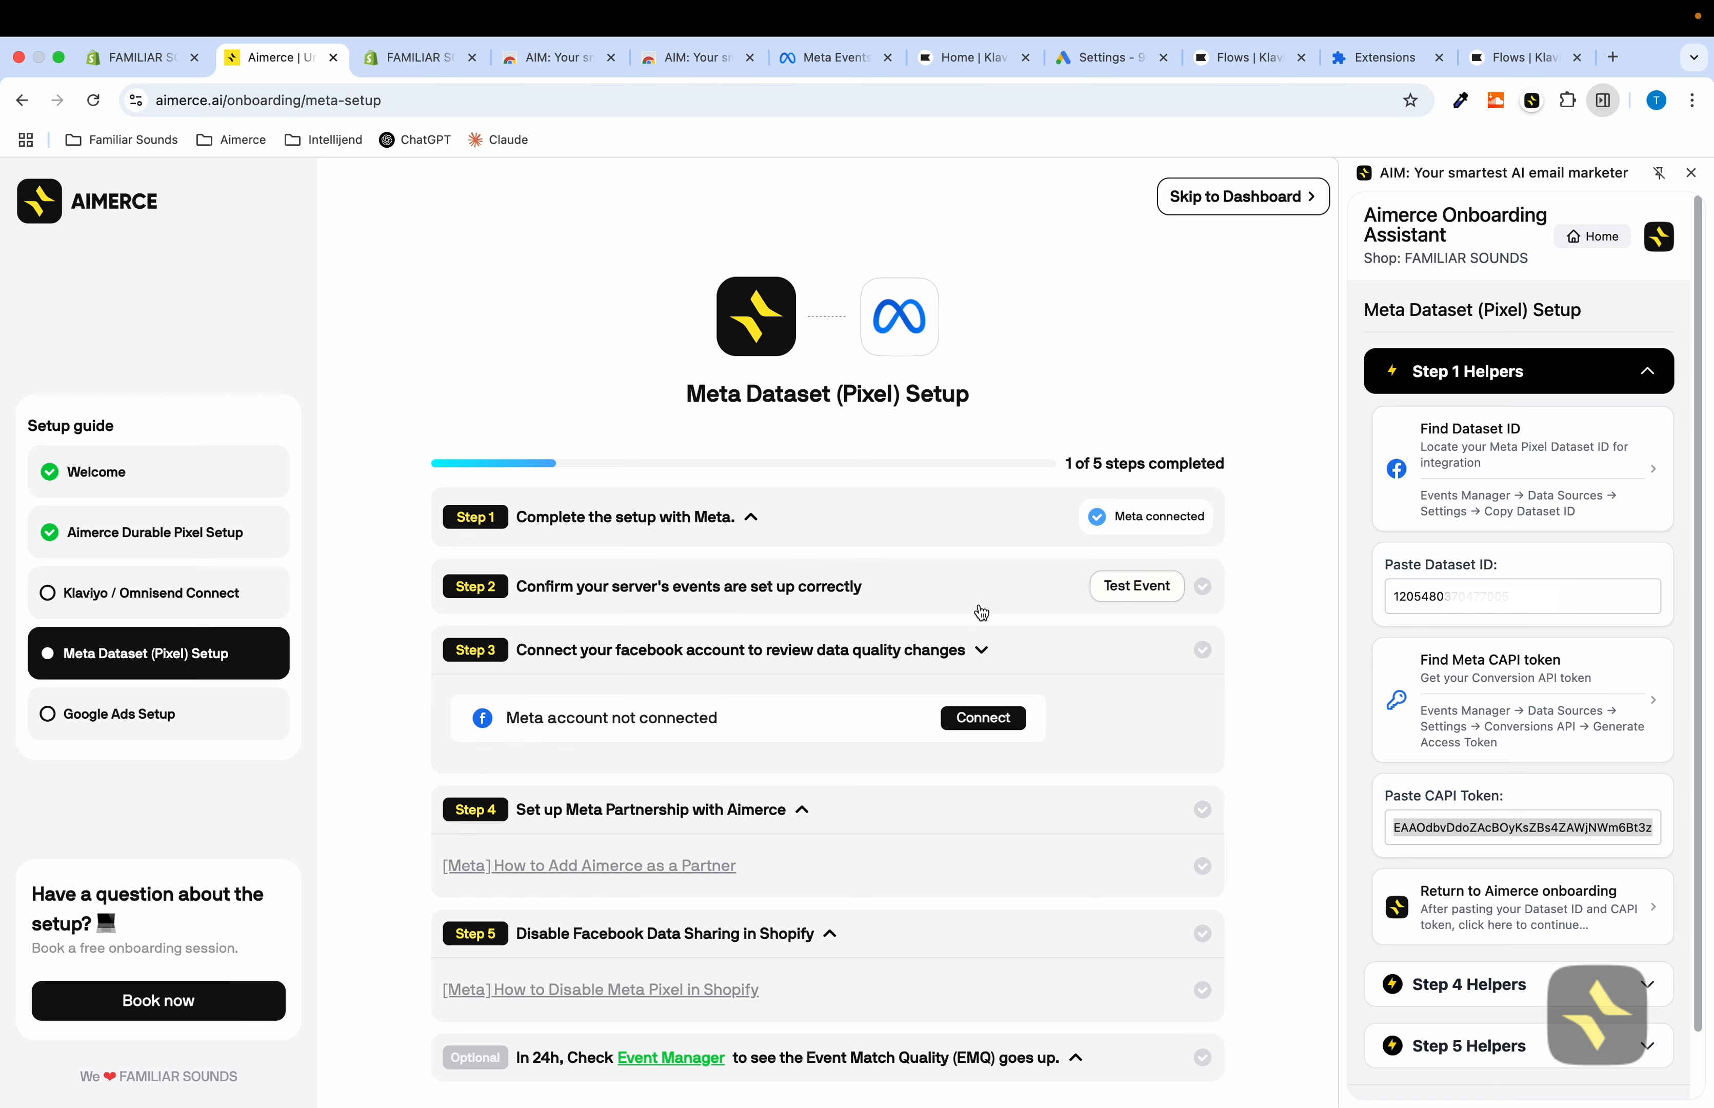
Connect the Meta account, granting Aimerce access to one selected business portfolio and saving the permissions
left_click(984, 719)
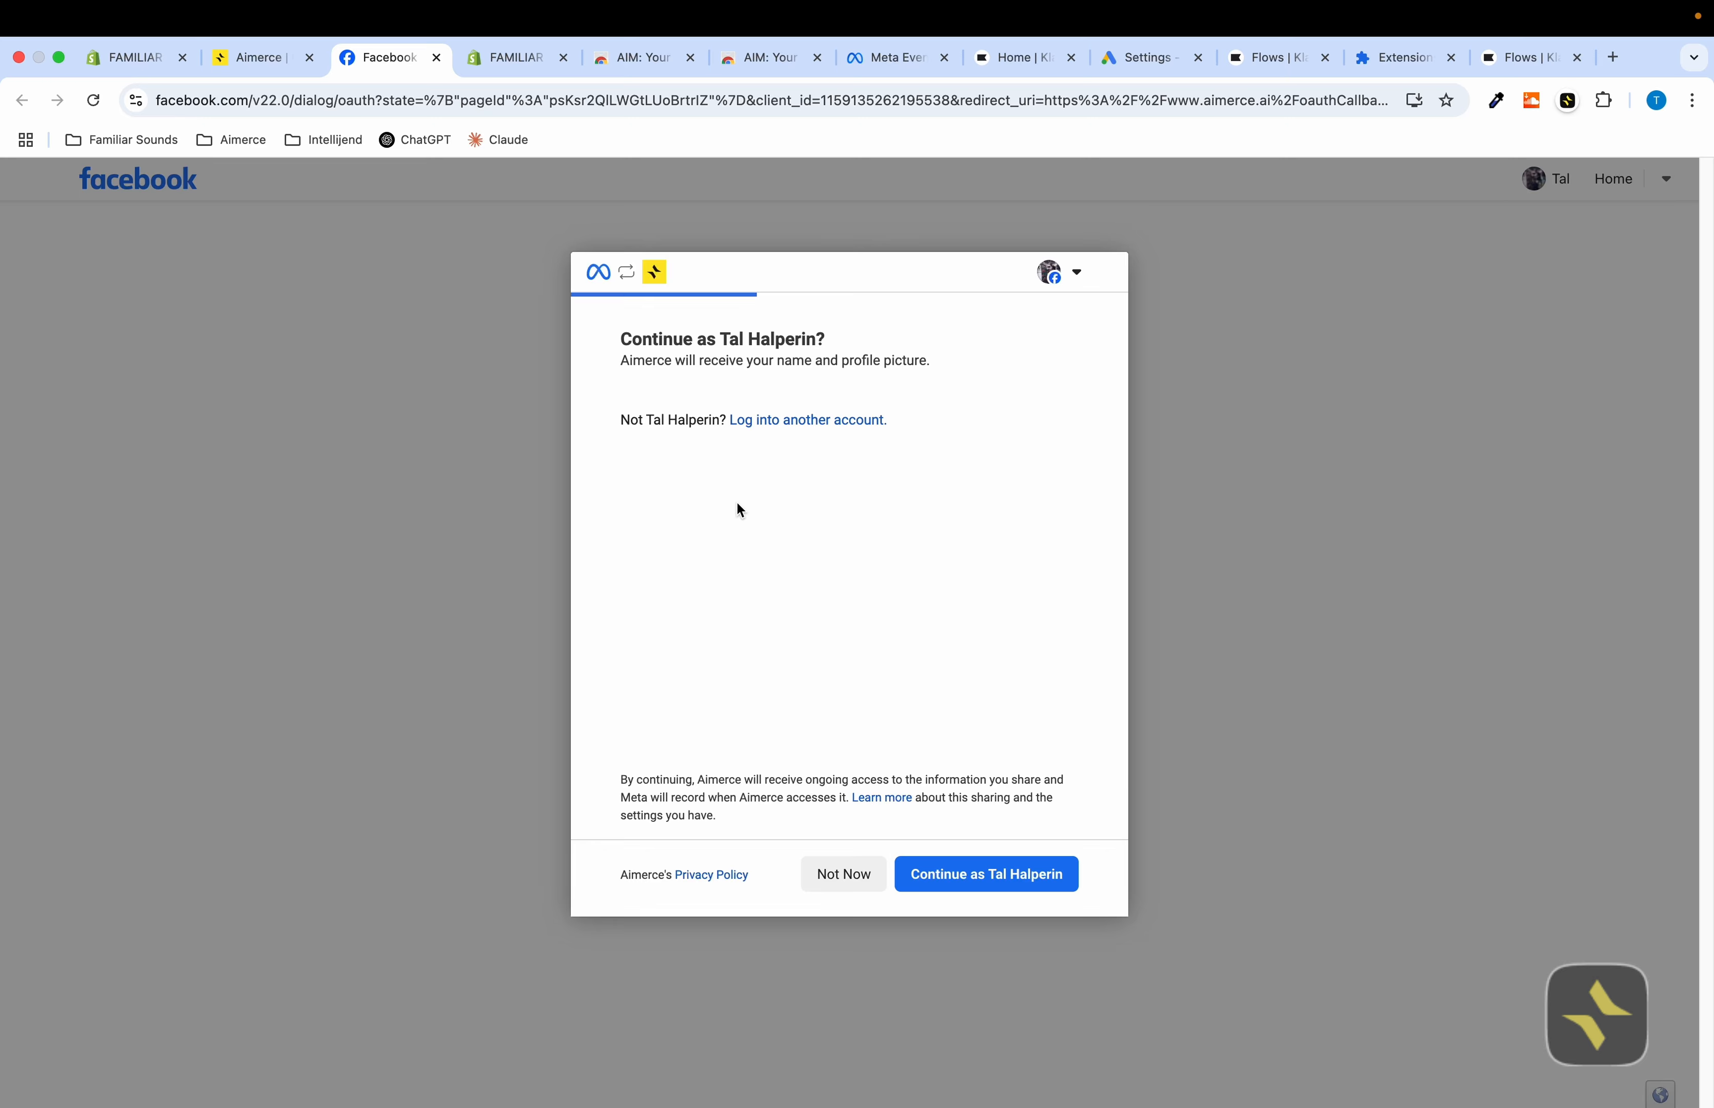
left_click(980, 886)
scroll(771, 568, "down", 5)
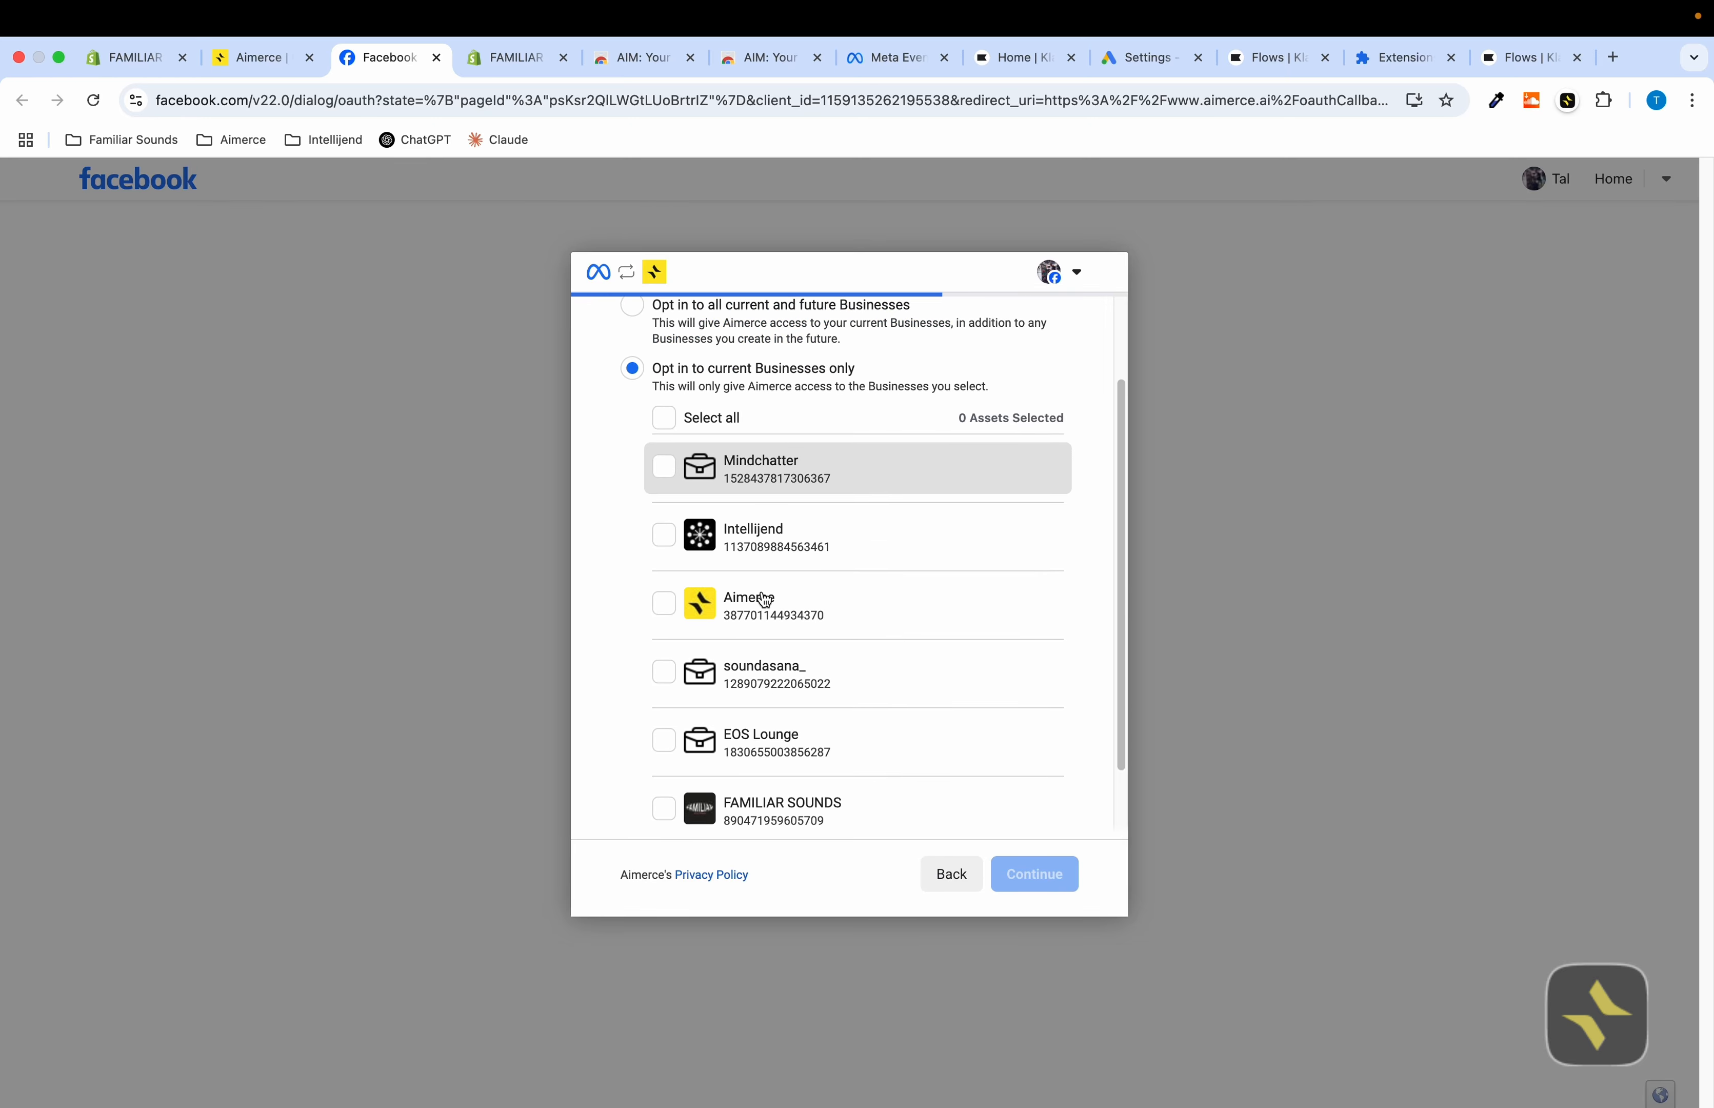
left_click(778, 587)
left_click(1036, 874)
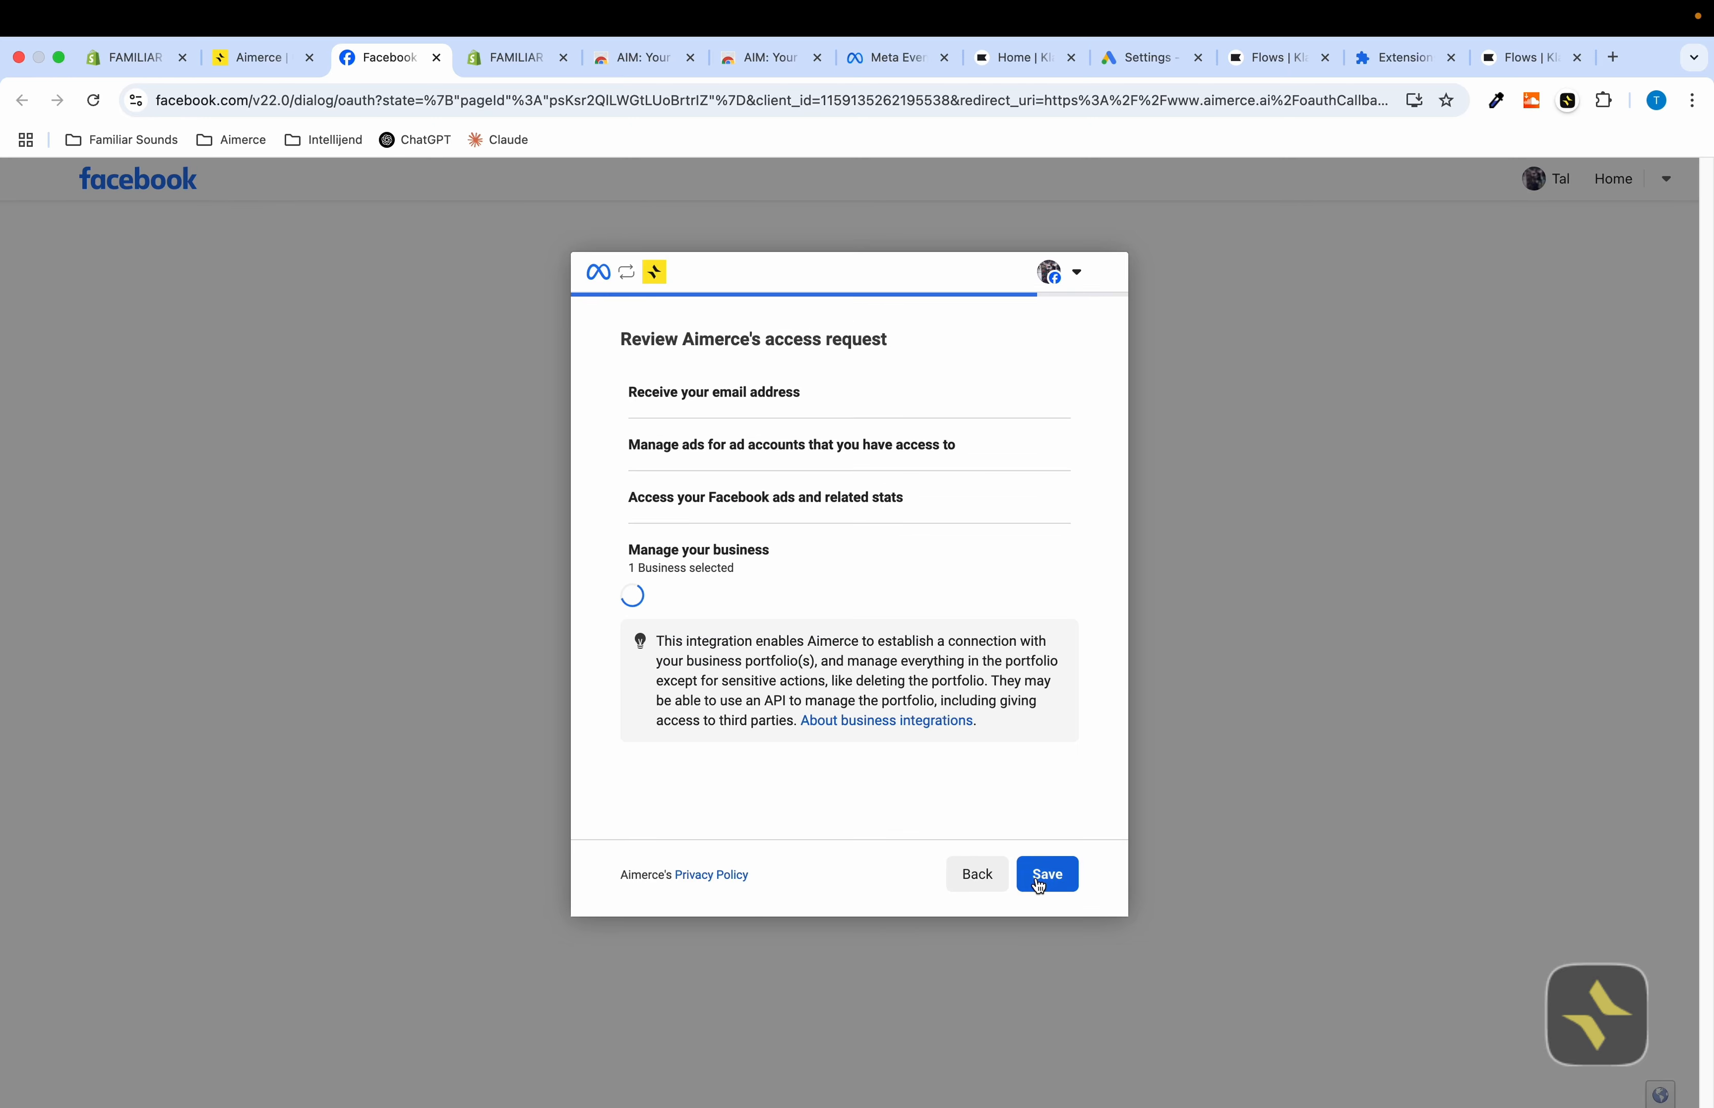
left_click(1046, 883)
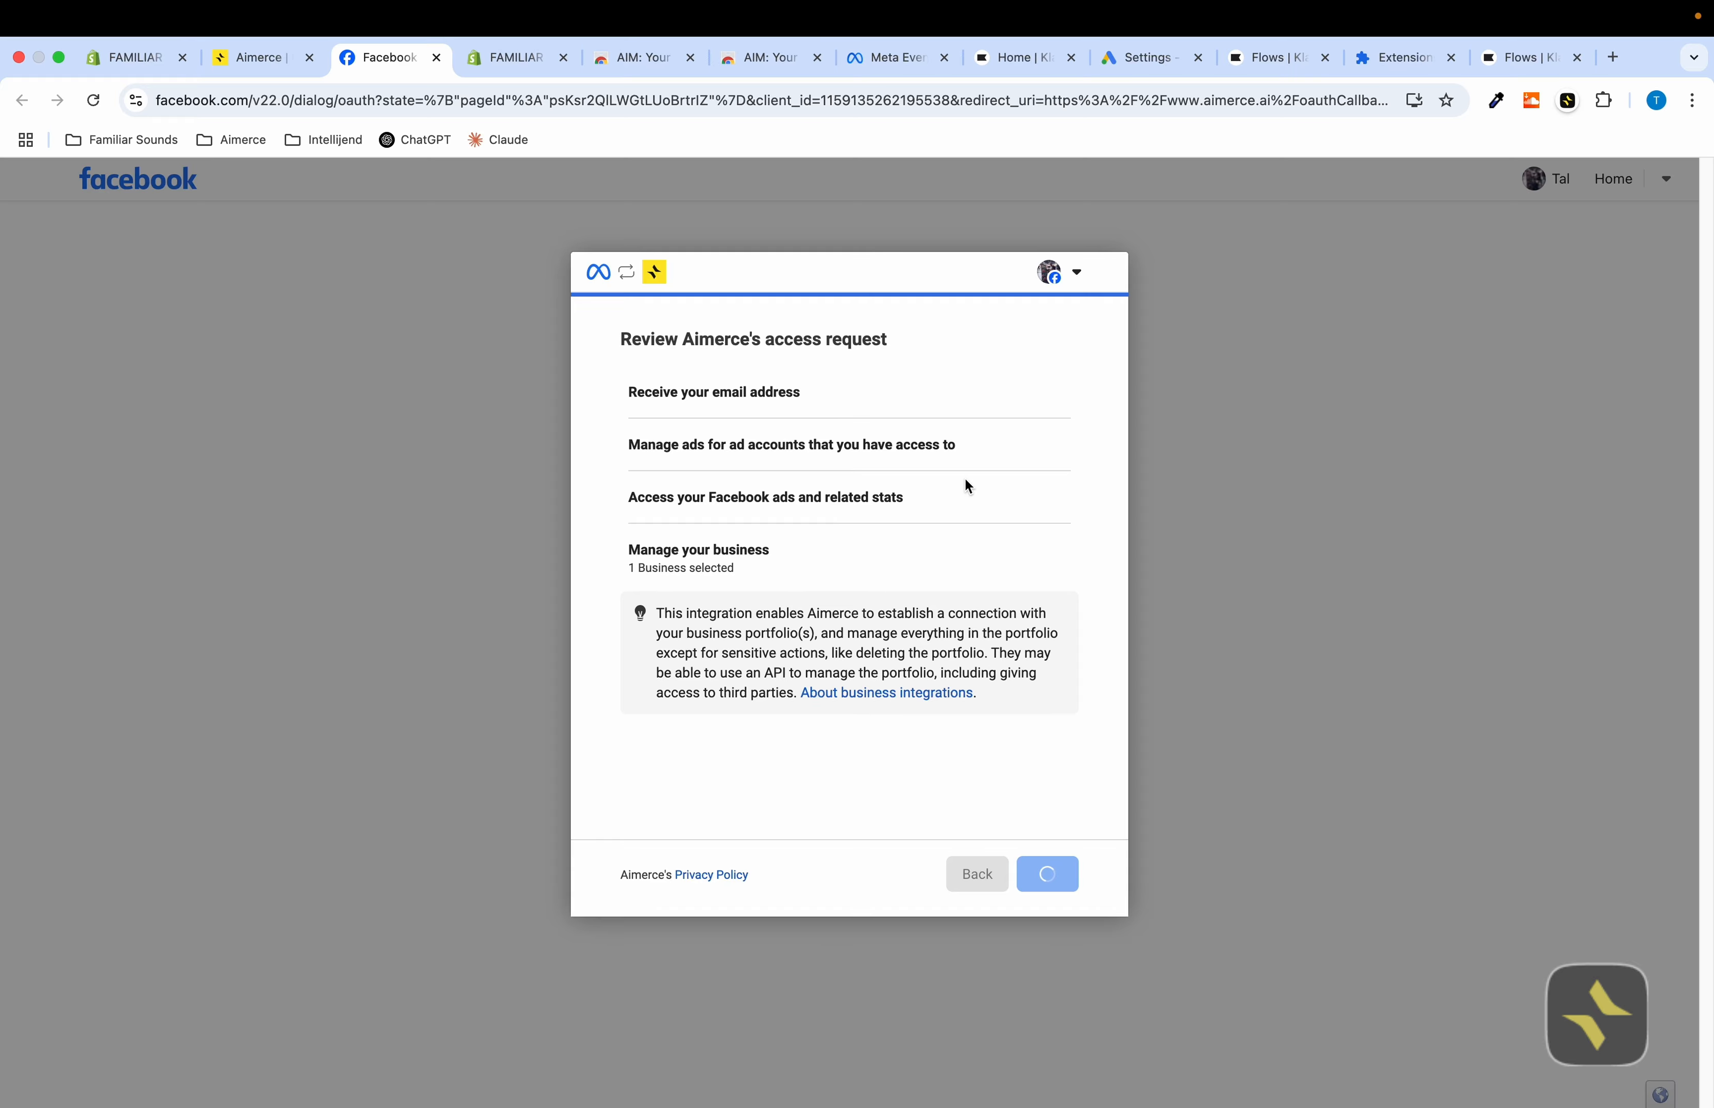
left_click(1043, 881)
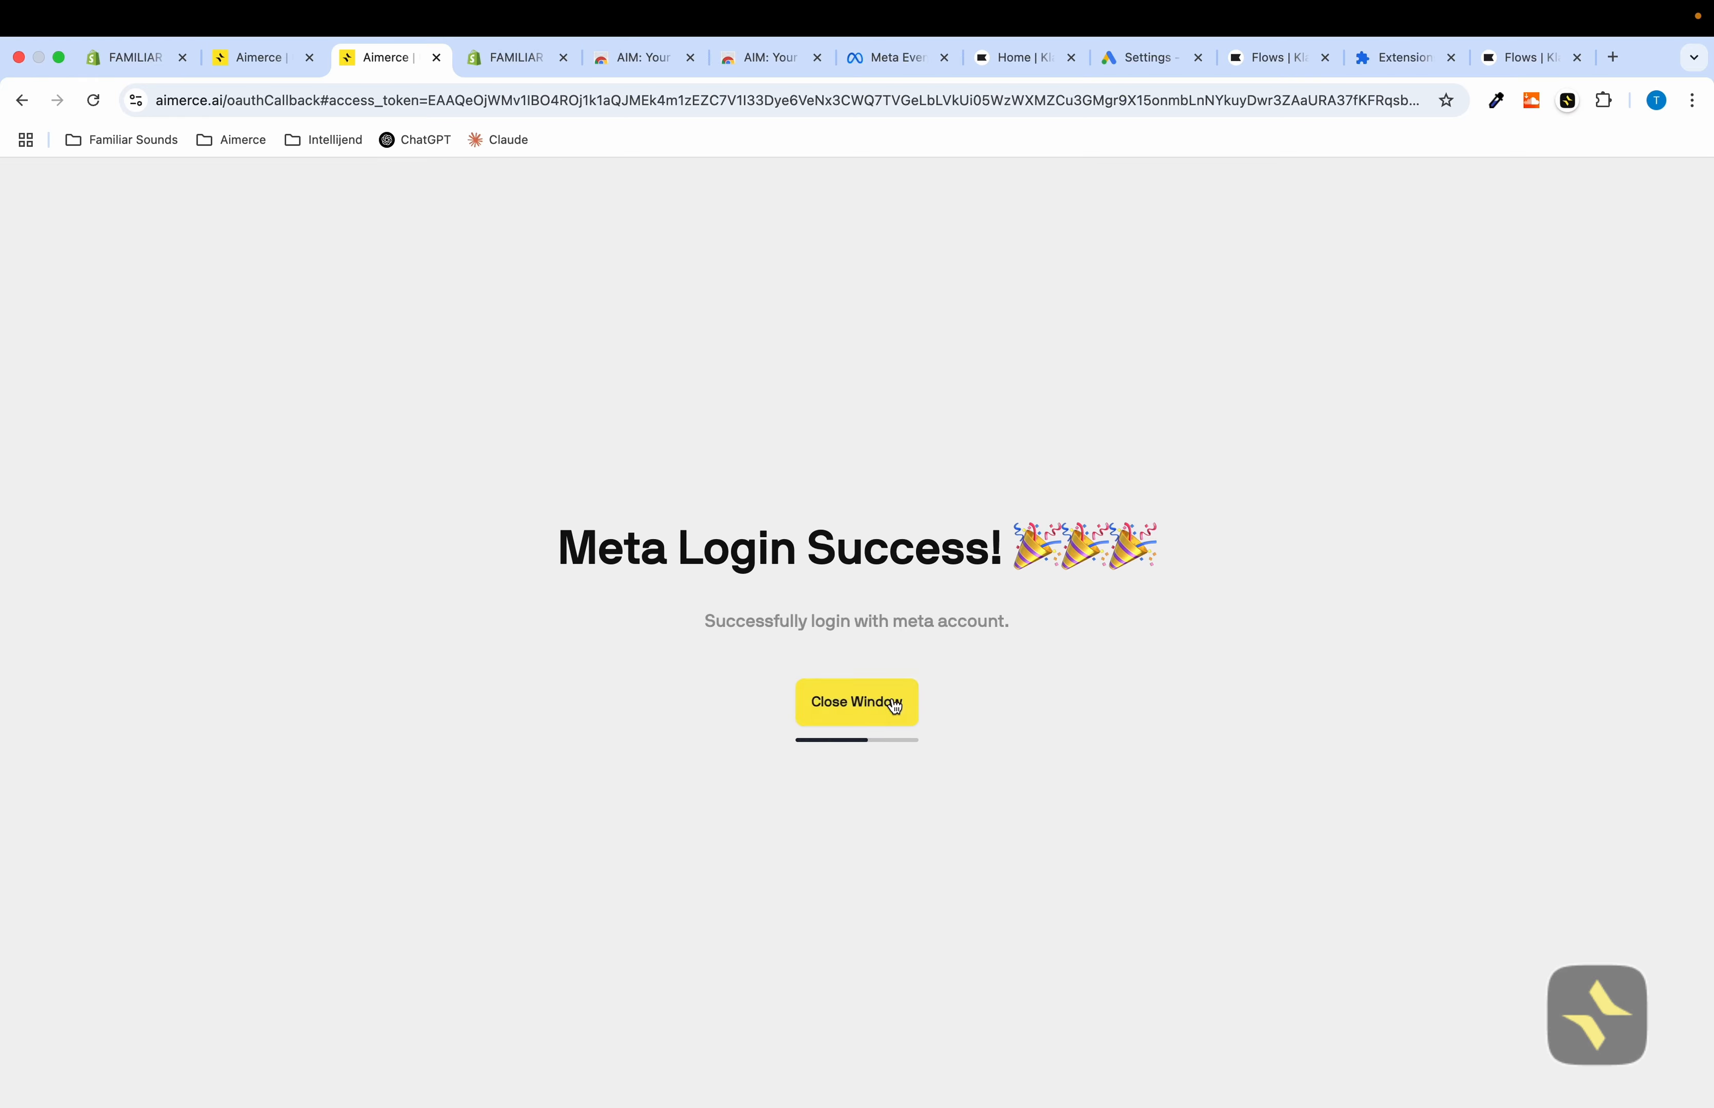
left_click(895, 708)
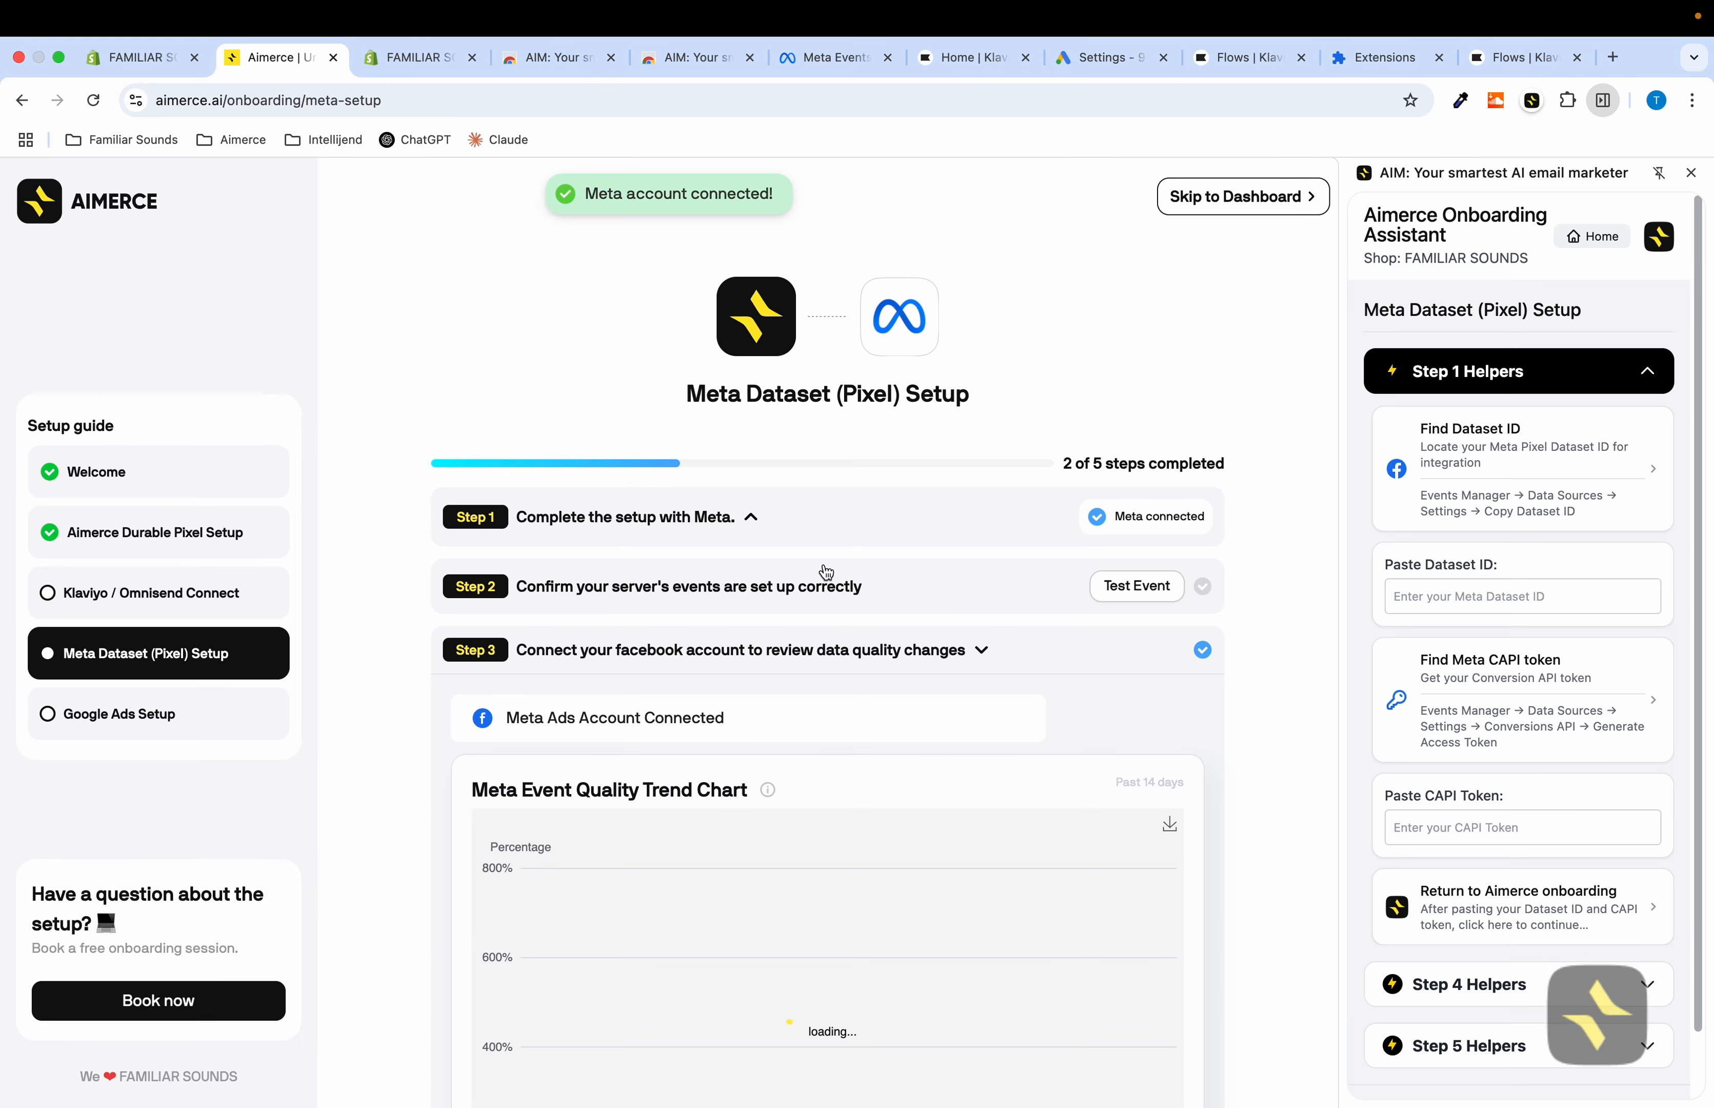
Open the Step 4 helper for setting up the Meta Partnership with Aimerce in Events Manager
scroll(857, 532, "down", 3)
scroll(854, 520, "down", 2)
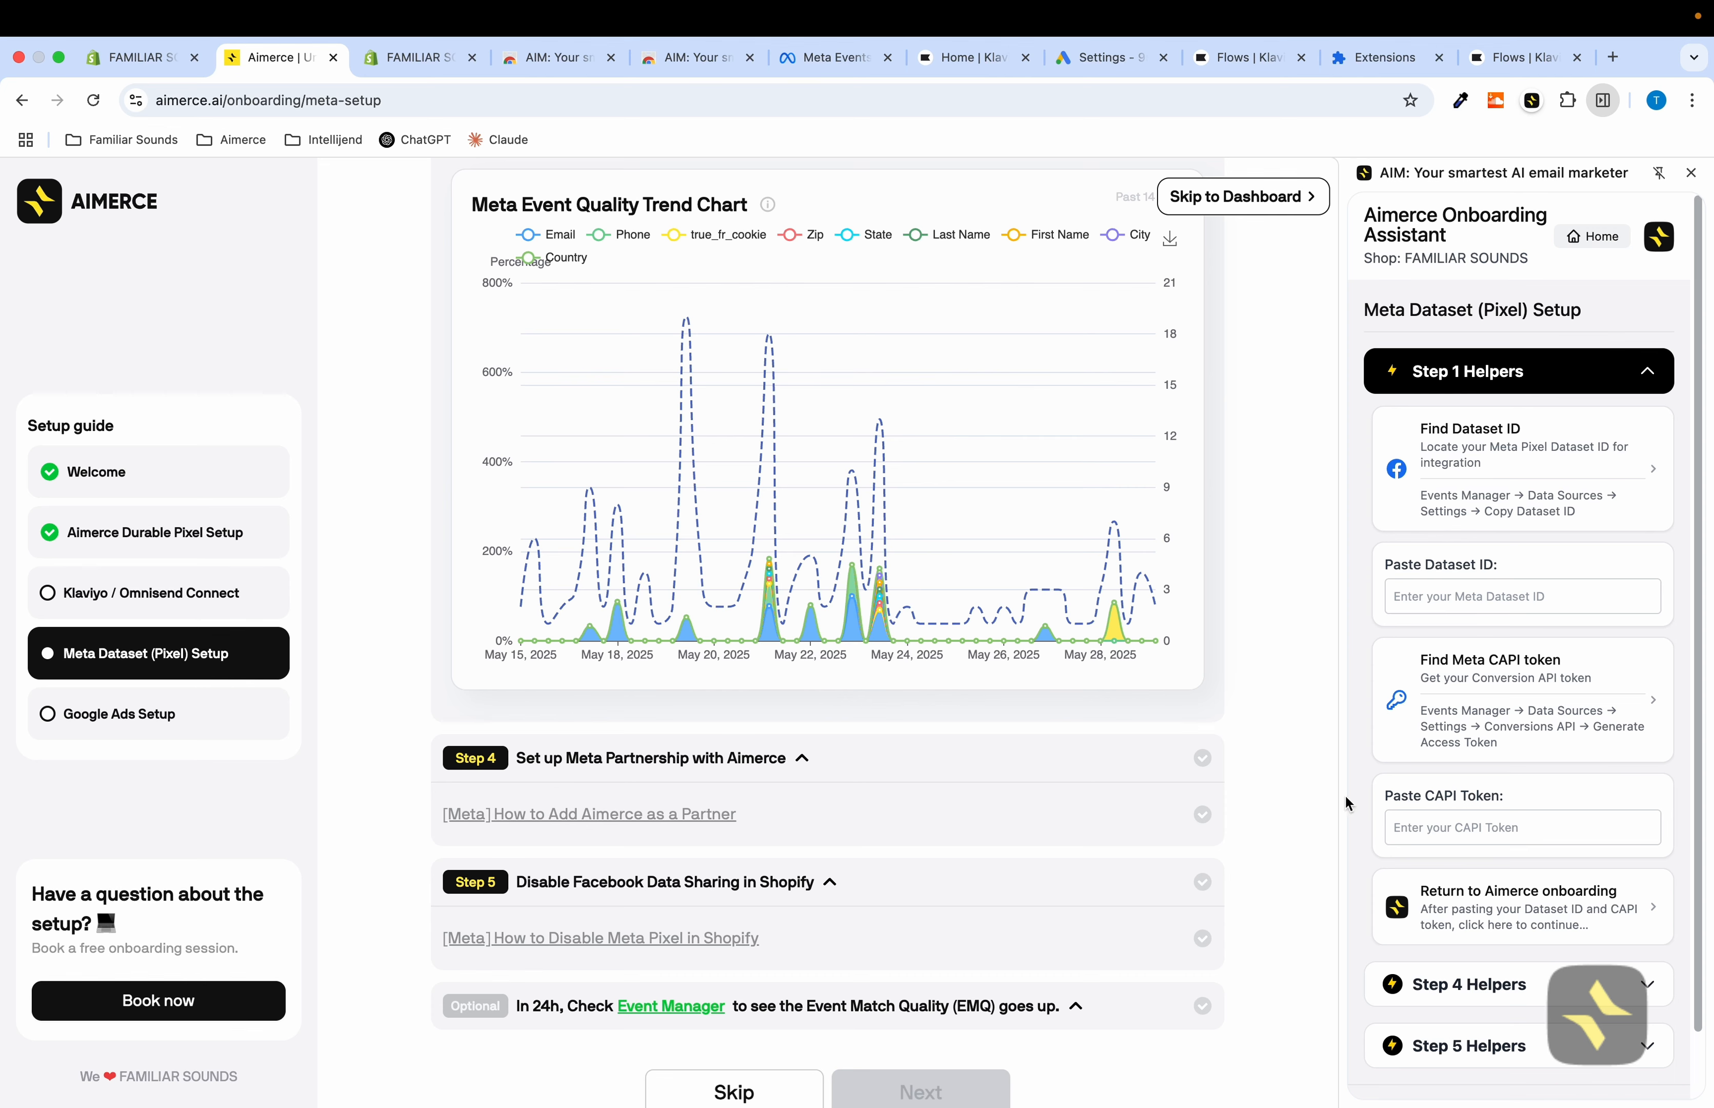
scroll(1349, 803, "down", 3)
left_click(1470, 913)
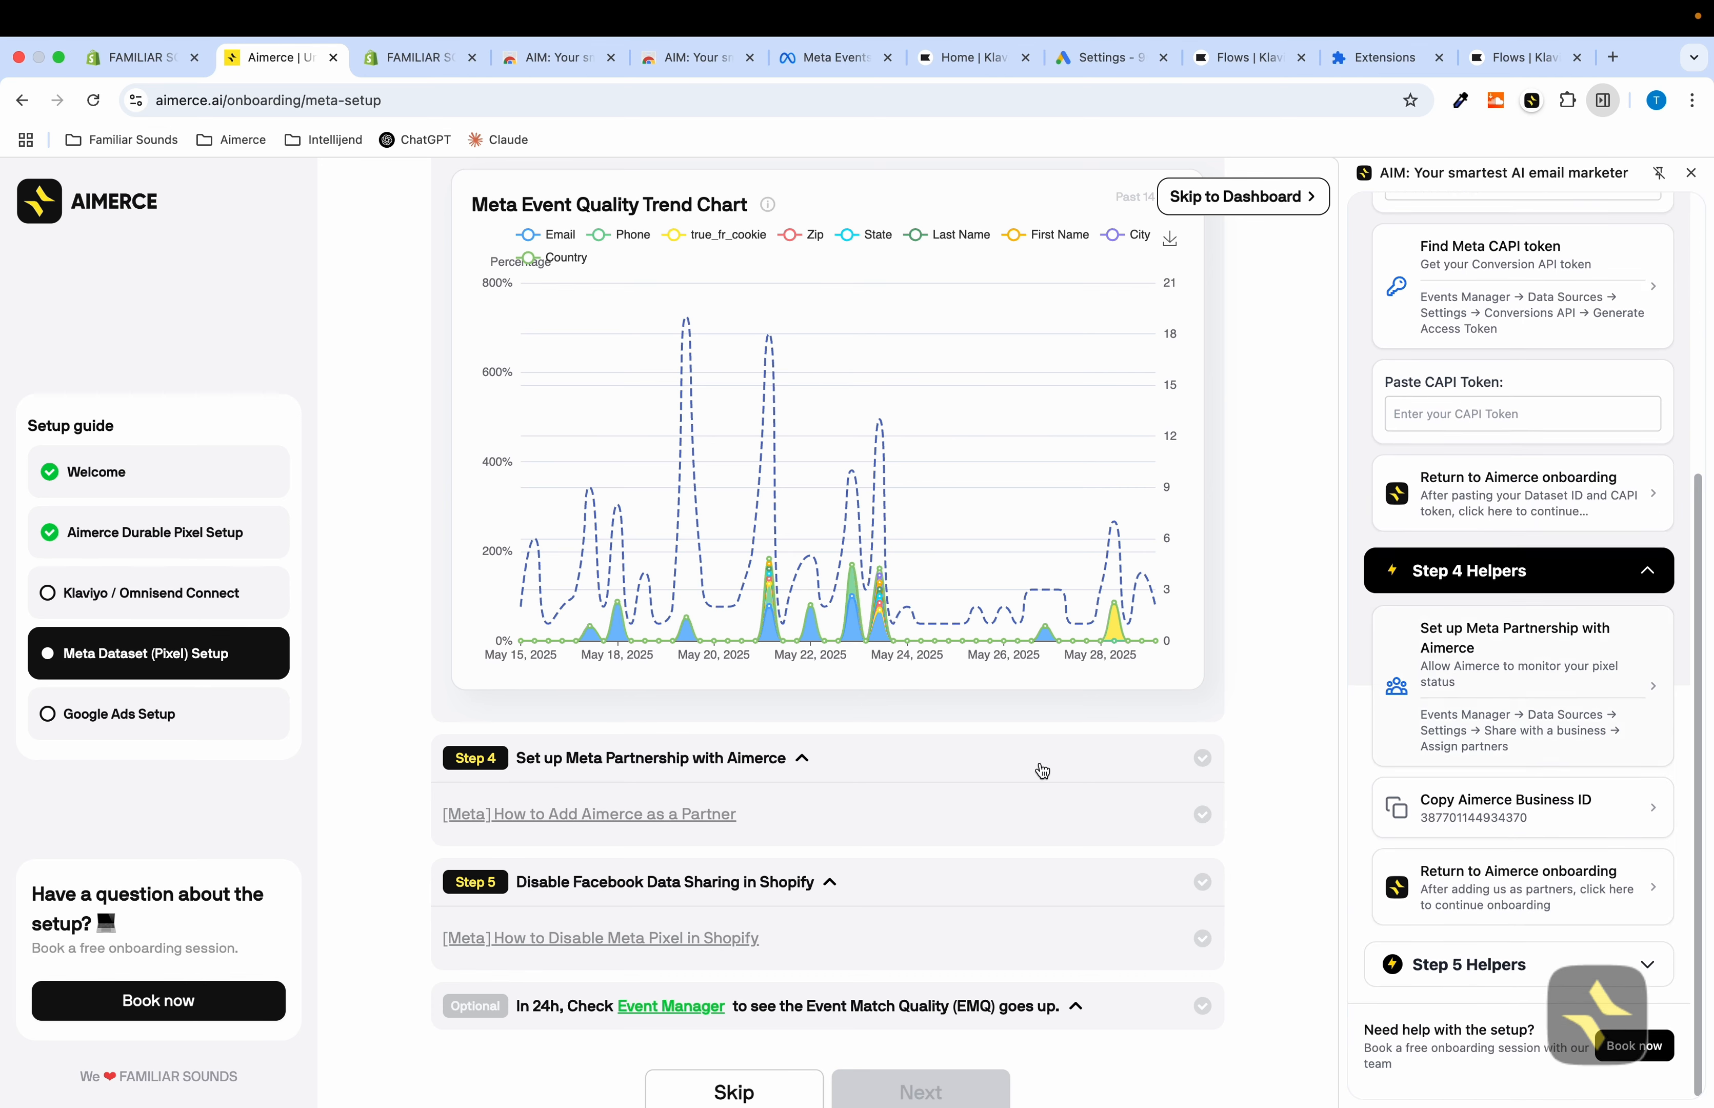
left_click(1472, 678)
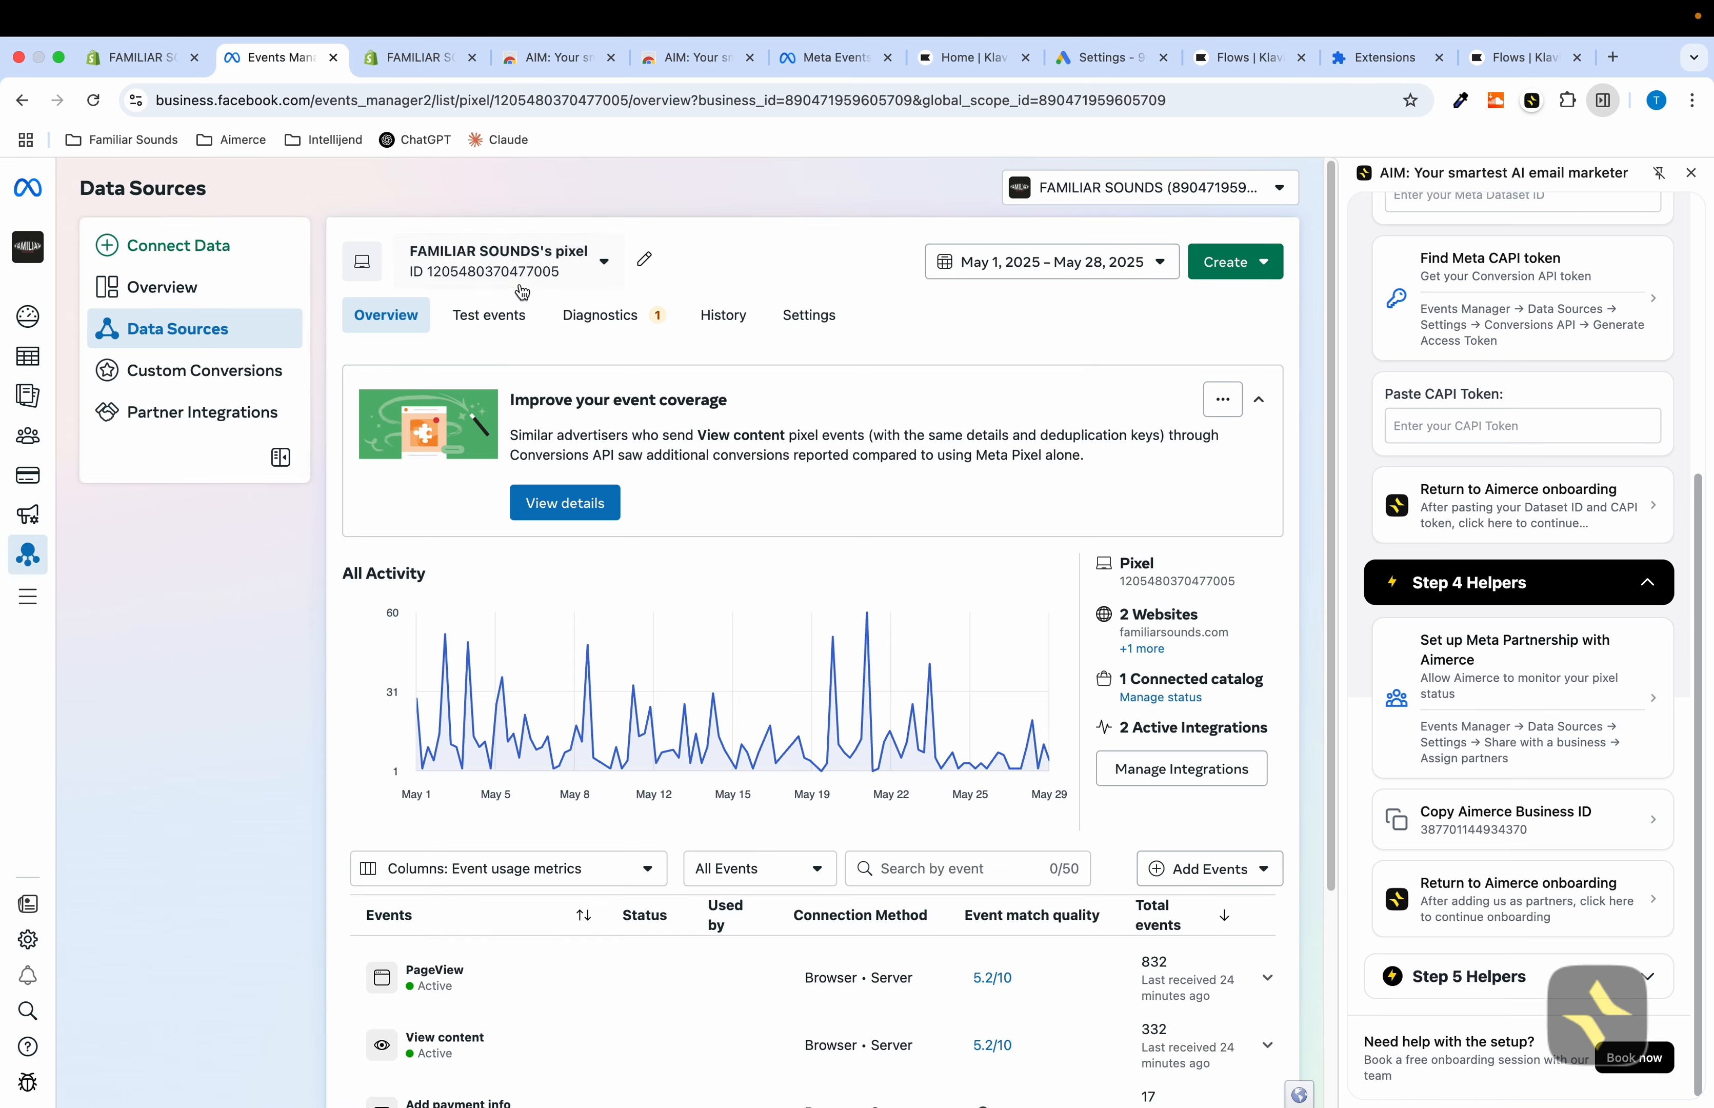
Open the pixel's Settings, share it with a business, and start assigning a partner to the pixel
left_click(519, 268)
left_click(532, 267)
left_click(809, 315)
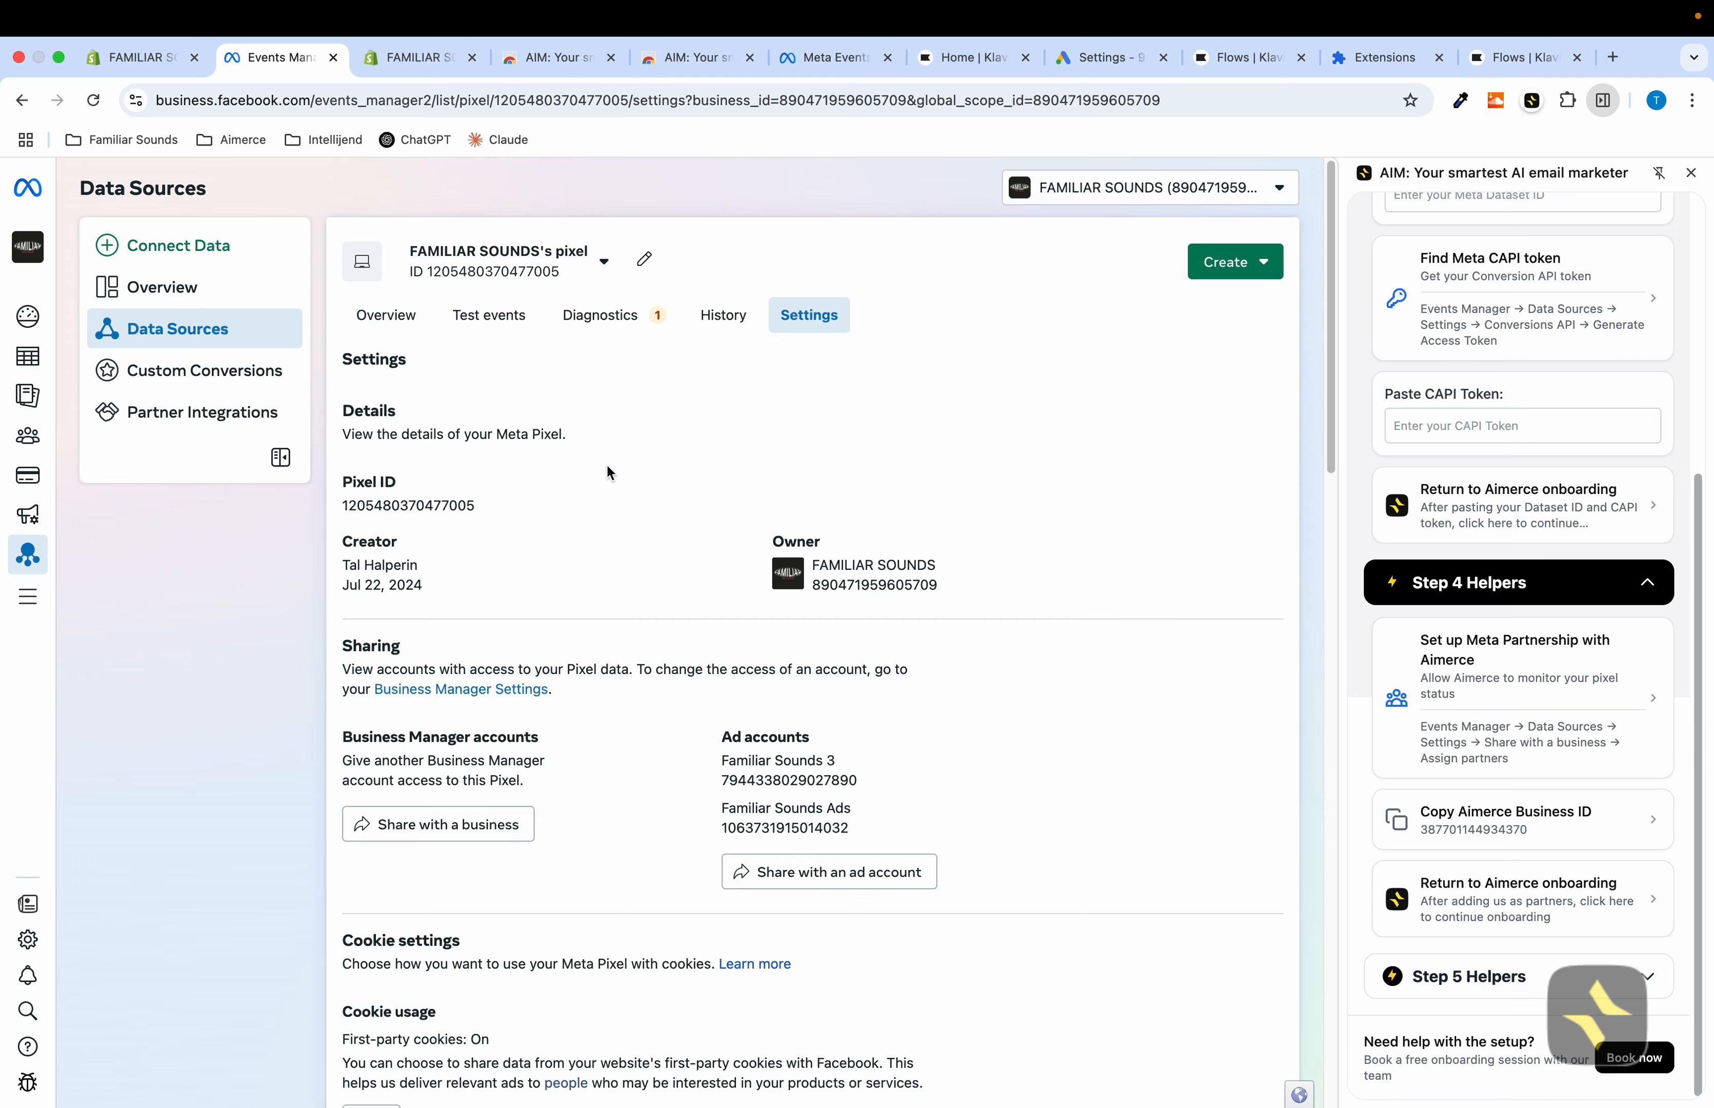
scroll(590, 546, "down", 1)
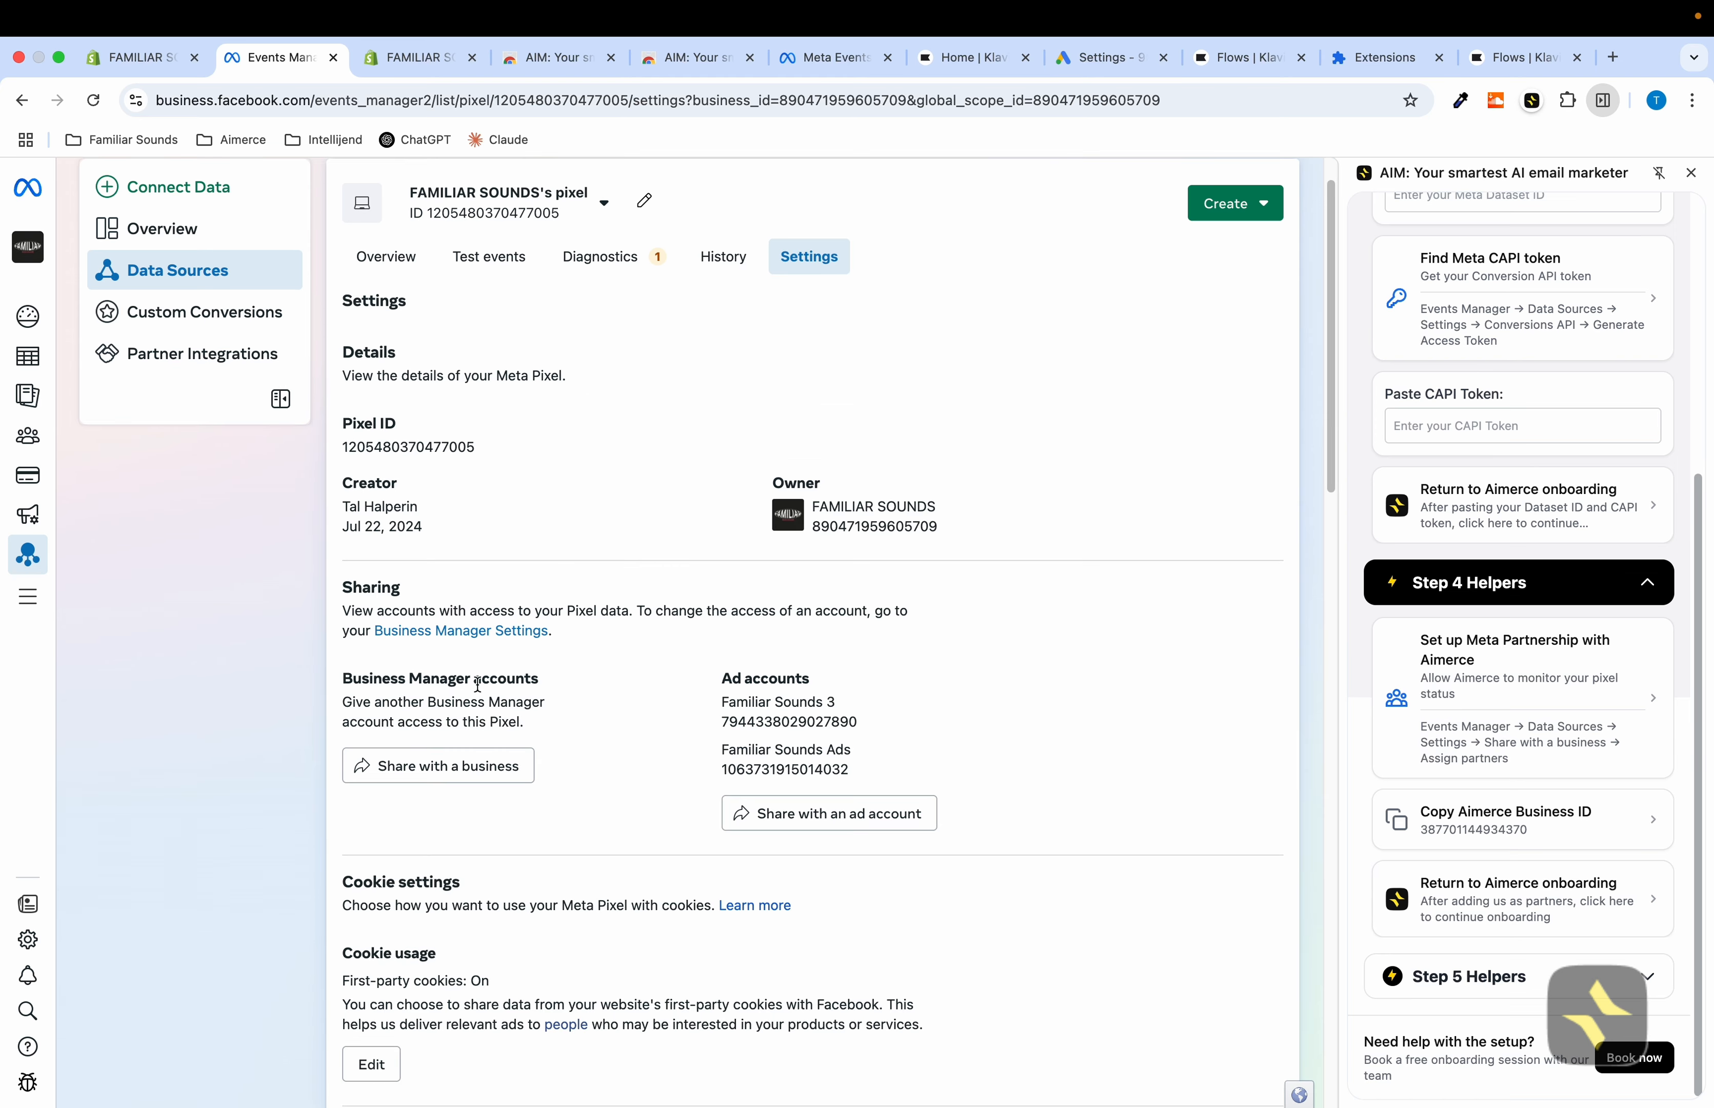
left_click(440, 766)
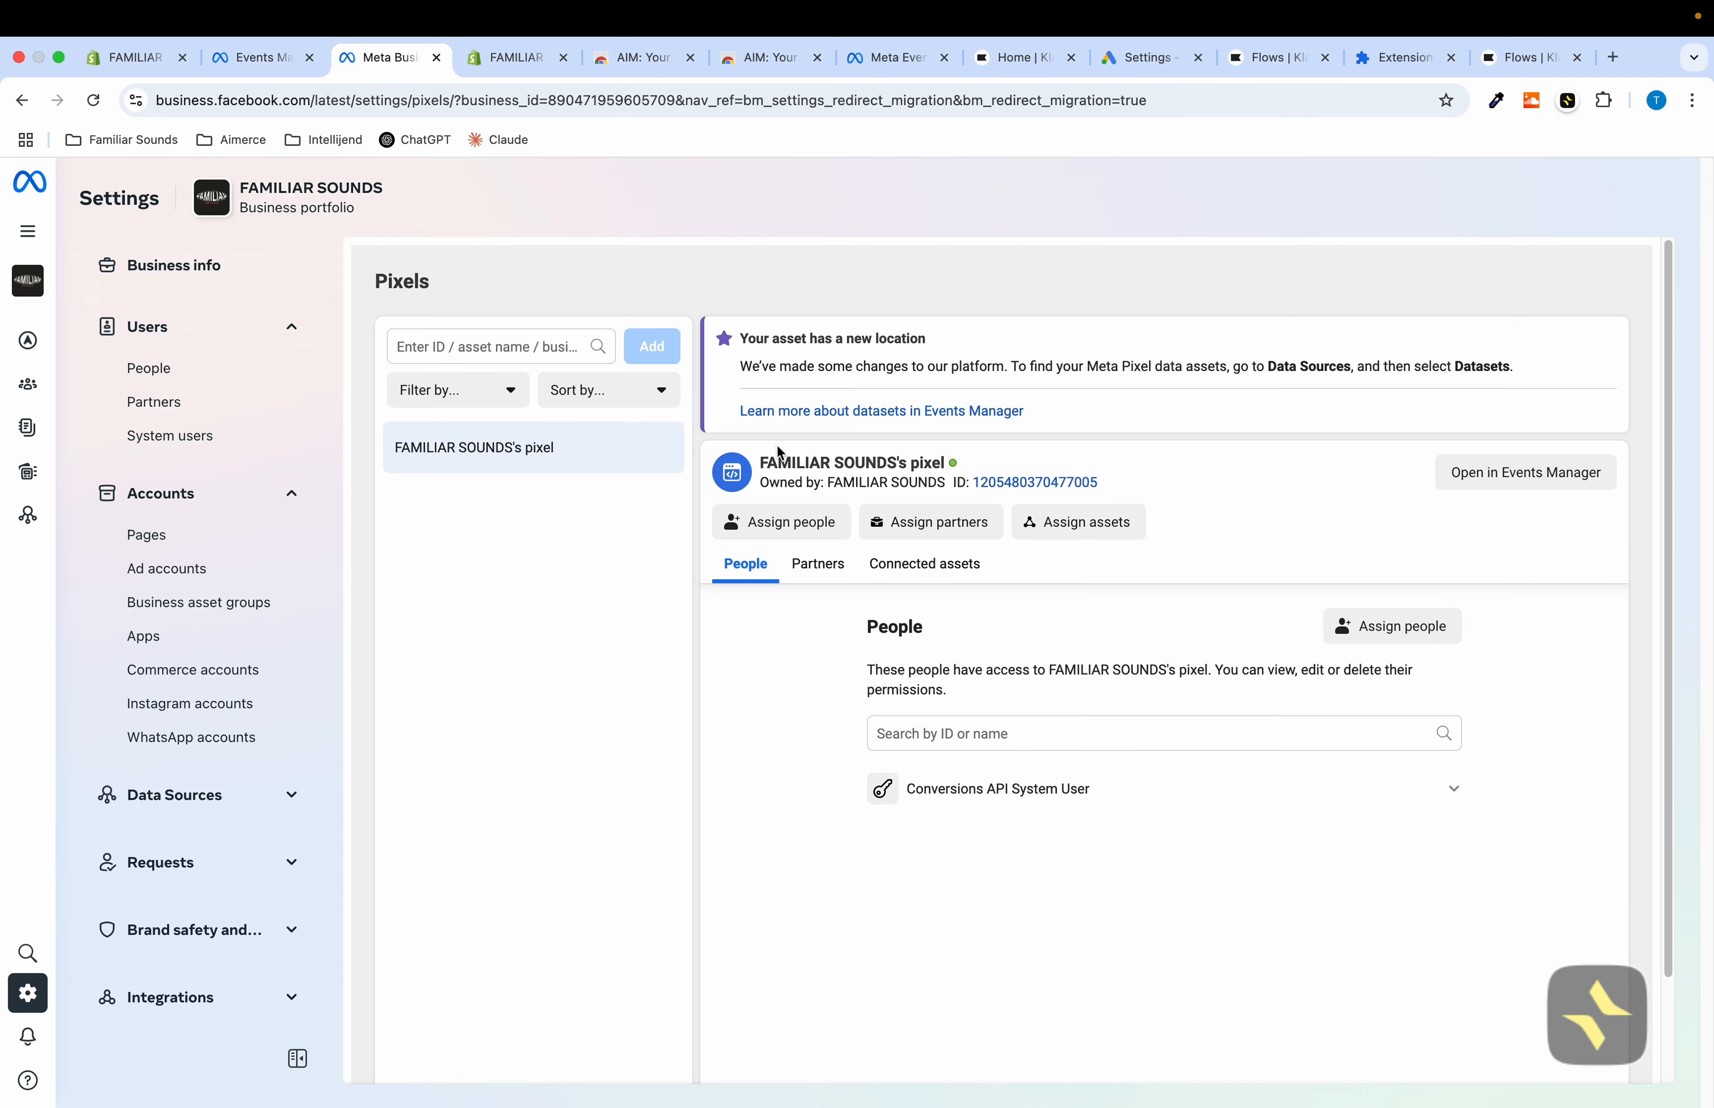
left_click(948, 538)
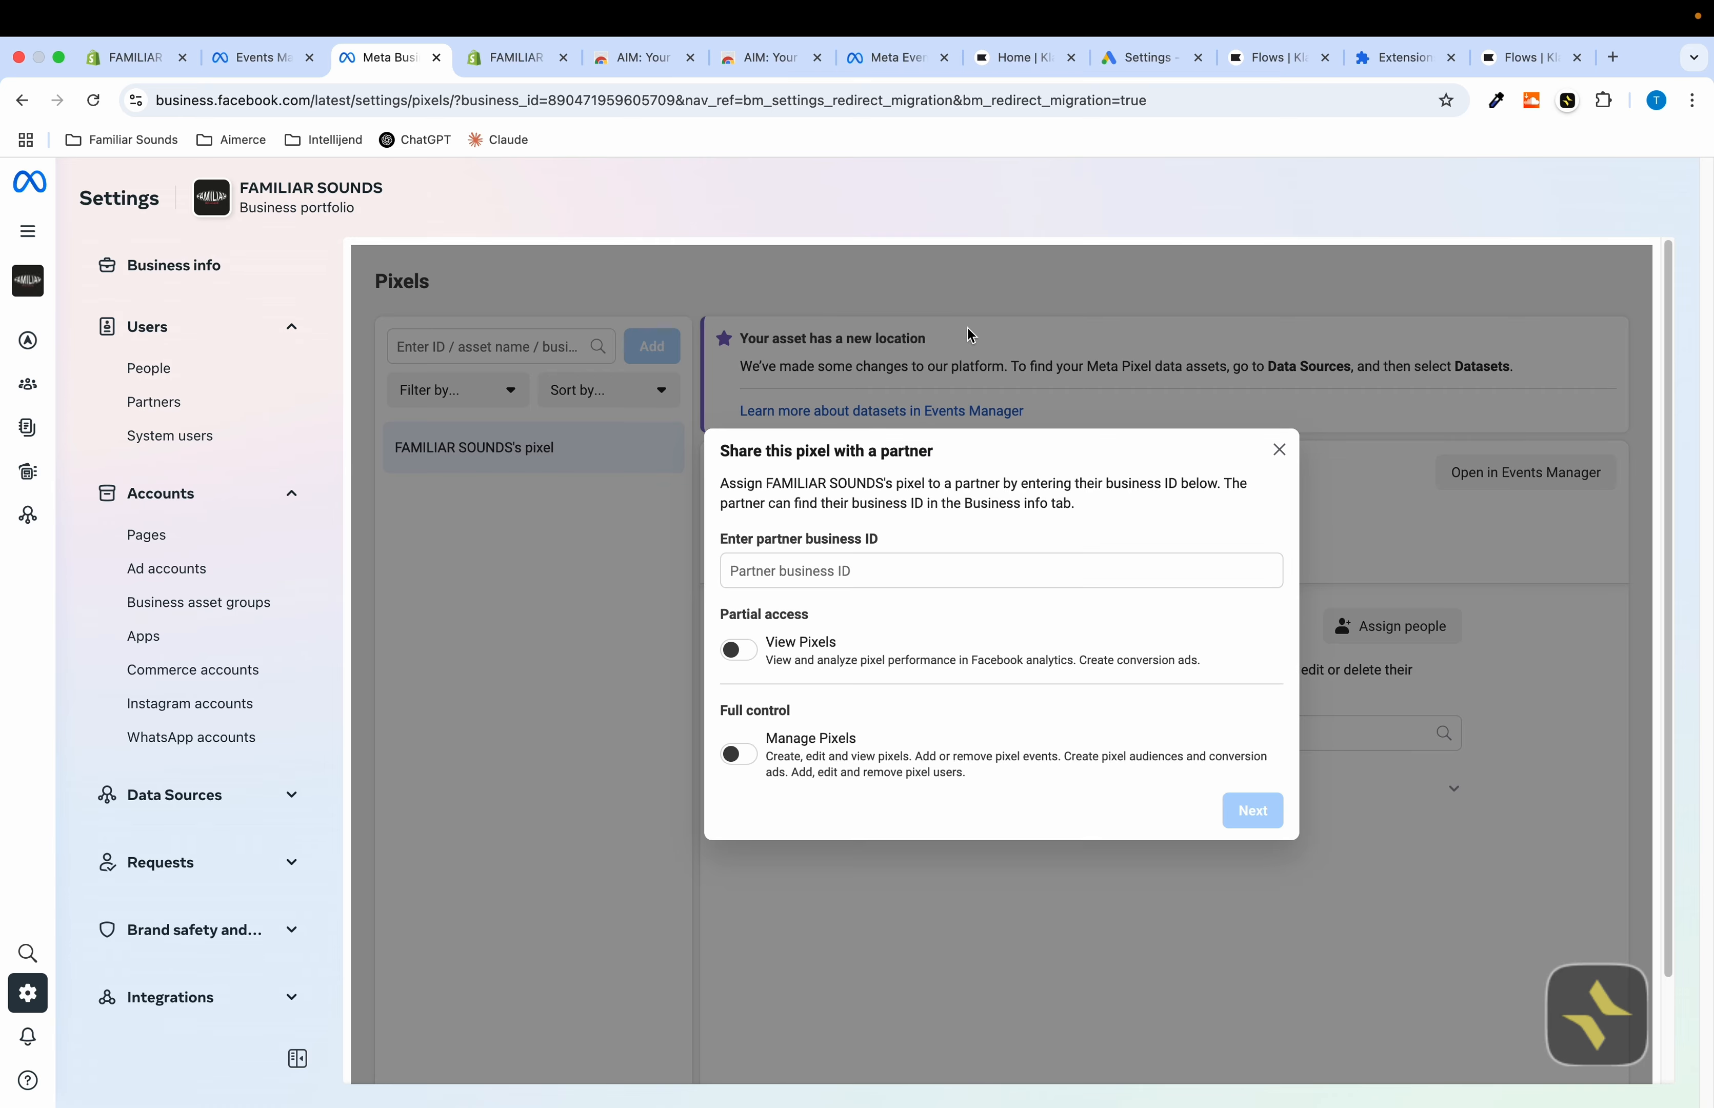
Copy the Aimerce Business ID from the assistant and return to the partner dialog
left_click(263, 57)
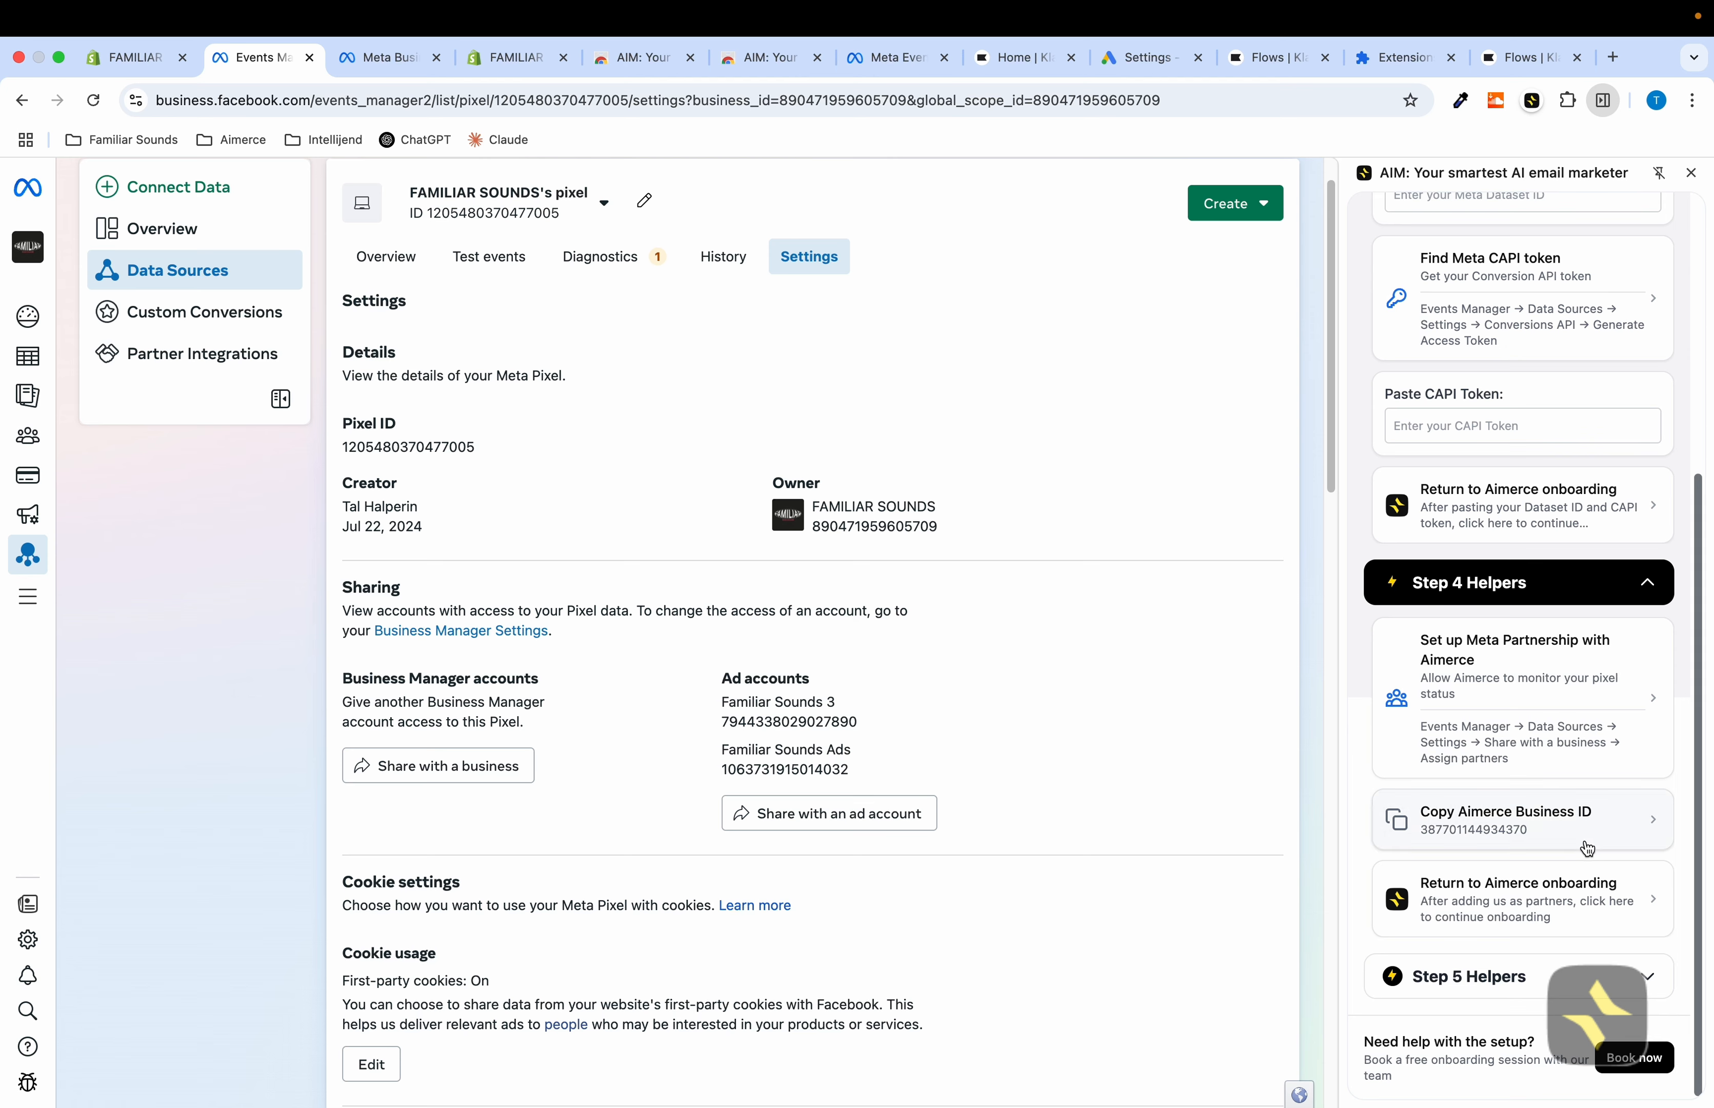
left_click(1532, 832)
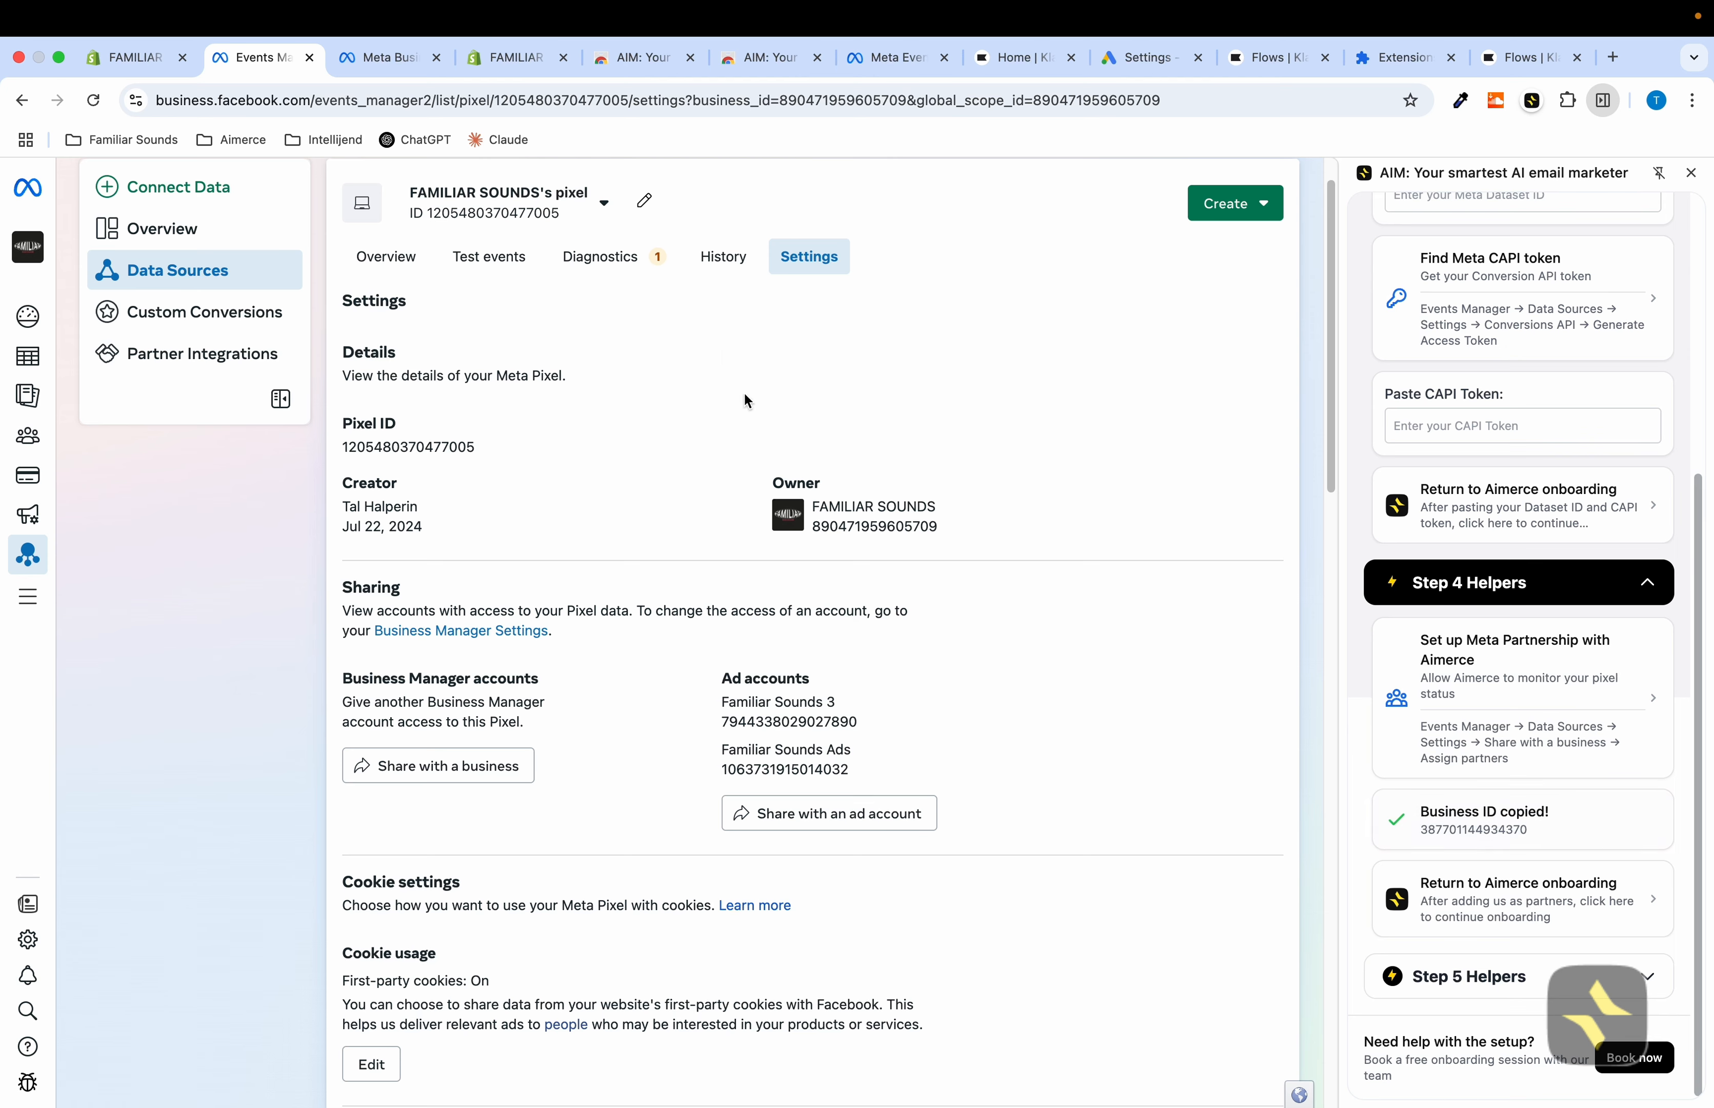
left_click(389, 57)
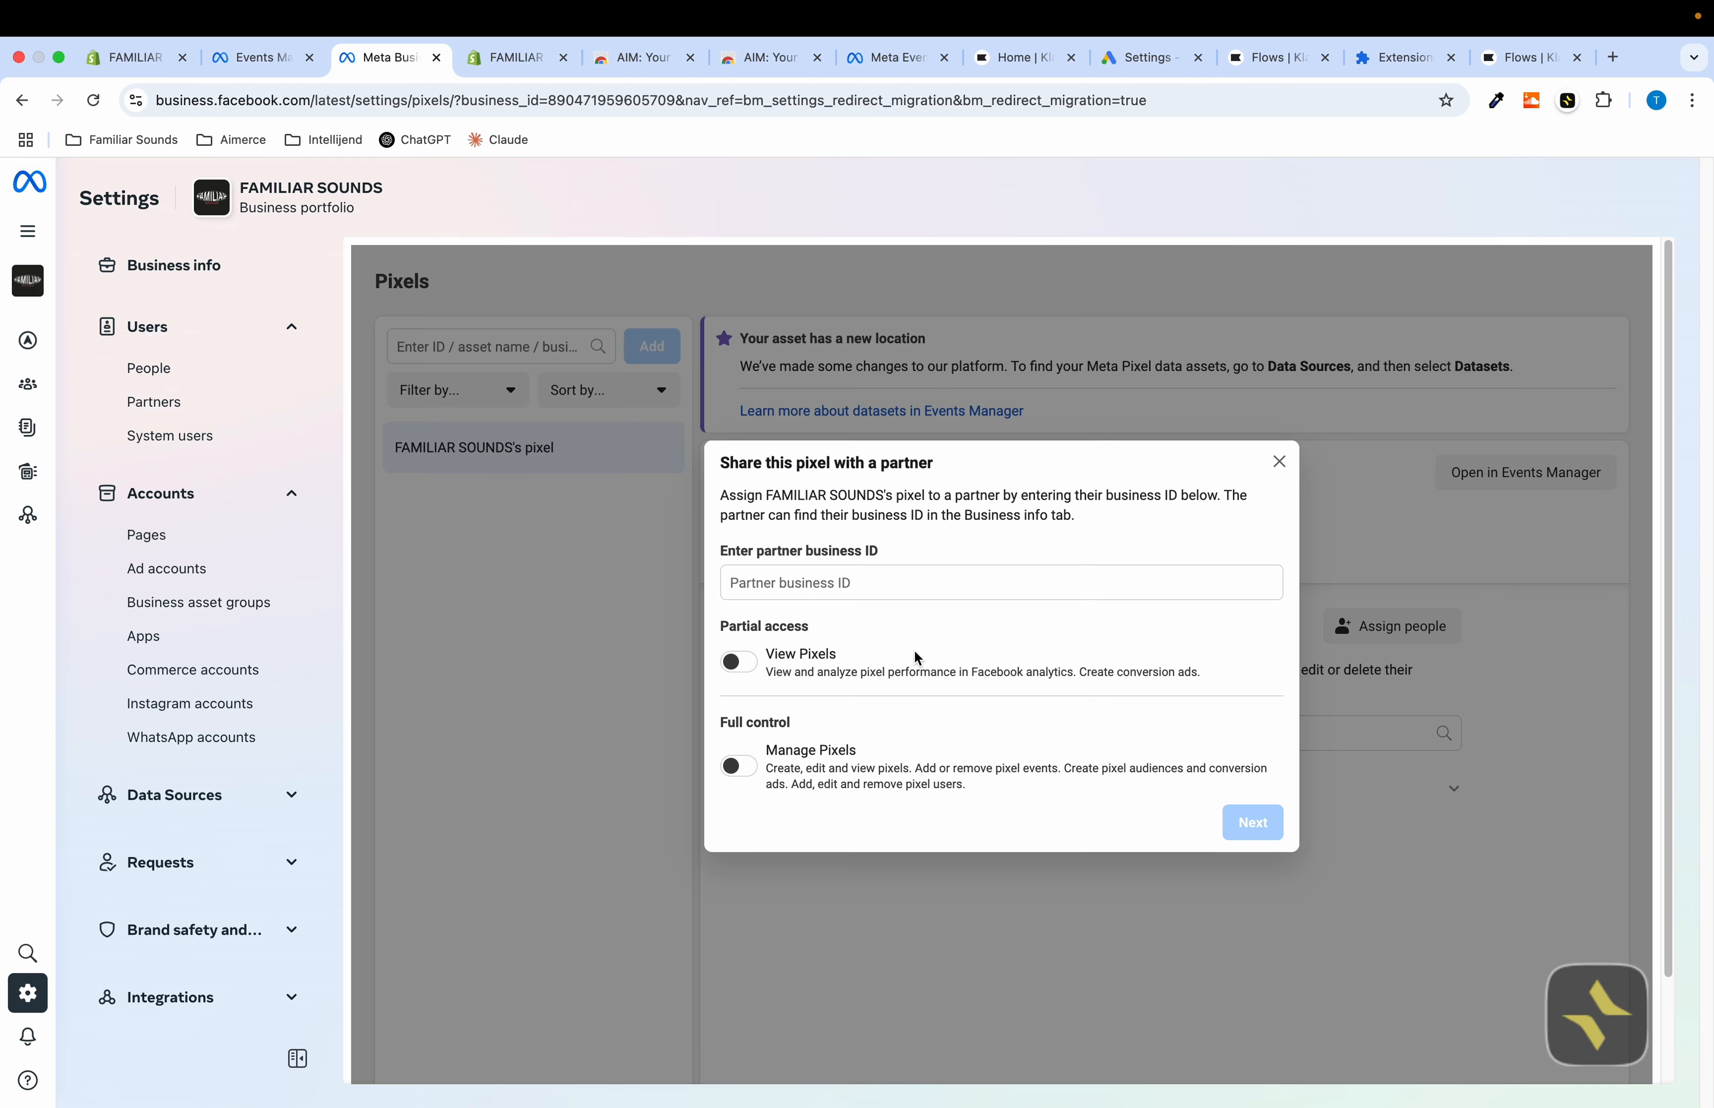
Paste the Aimerce business ID as the partner, enable View Pixels access, and continue
left_click(920, 588)
key("super+v")
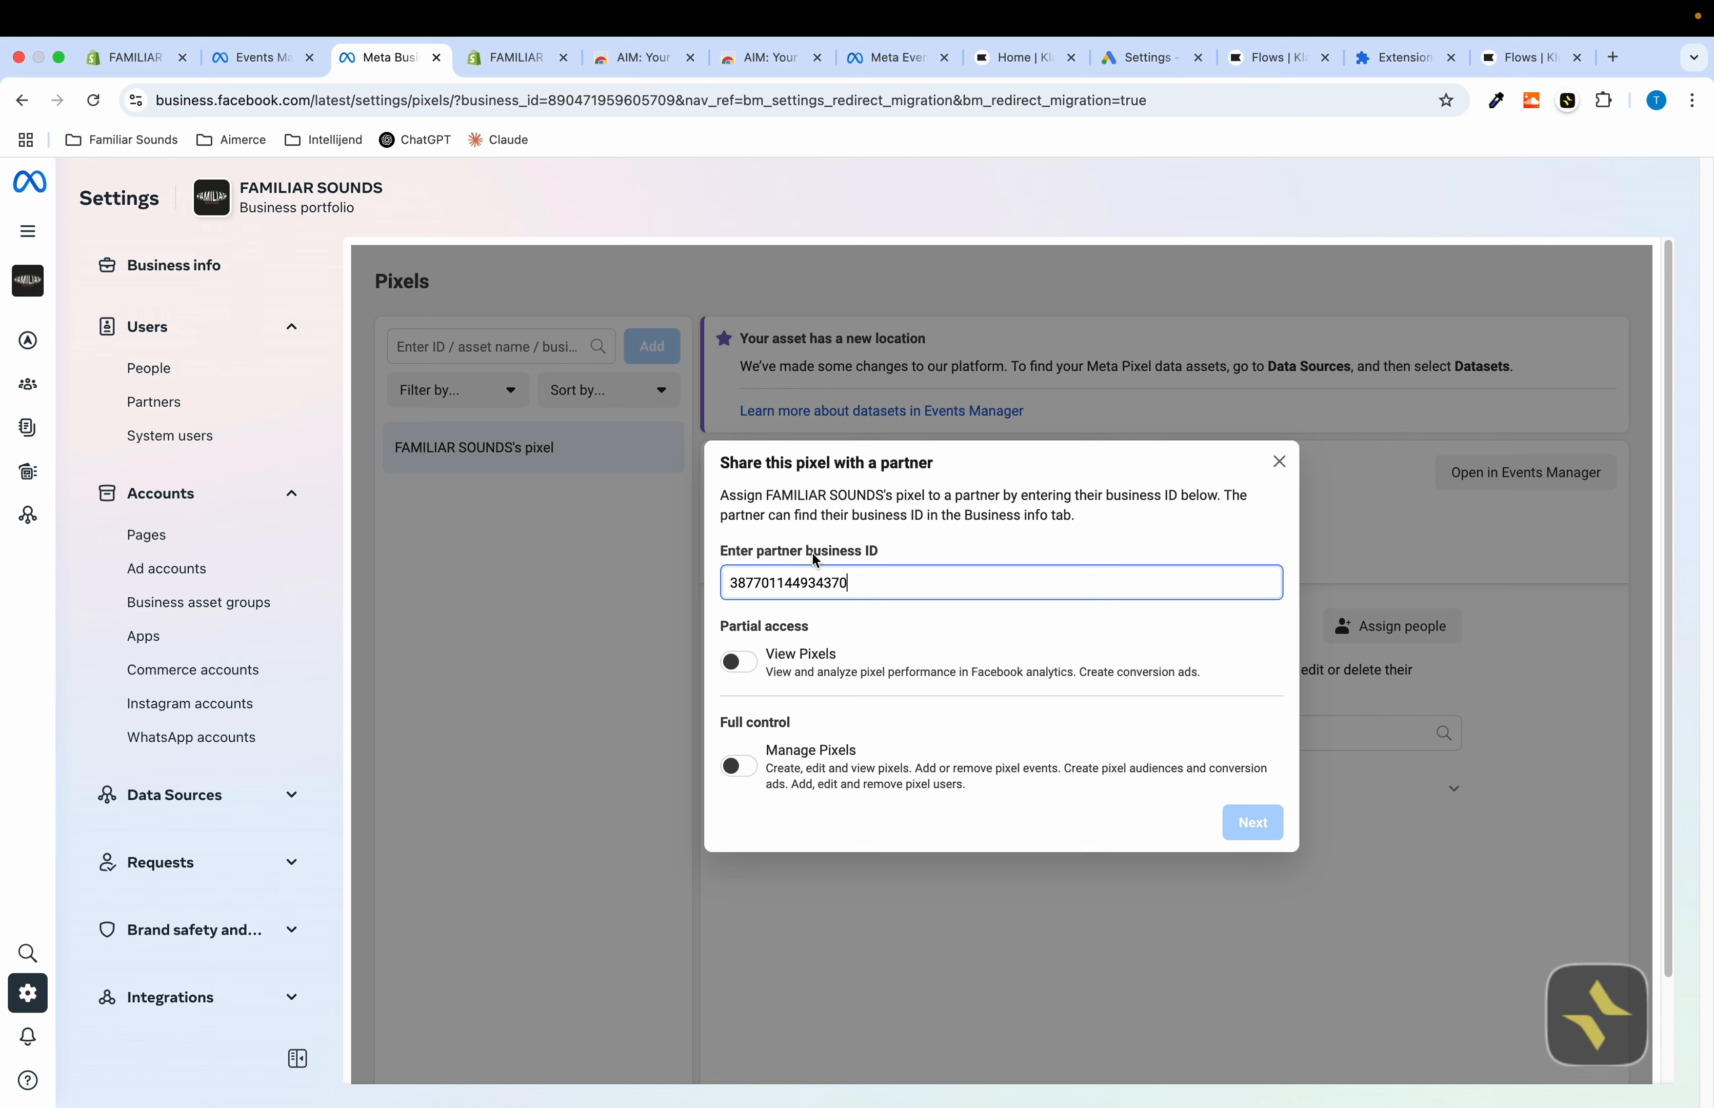
left_click(748, 670)
left_click(1254, 822)
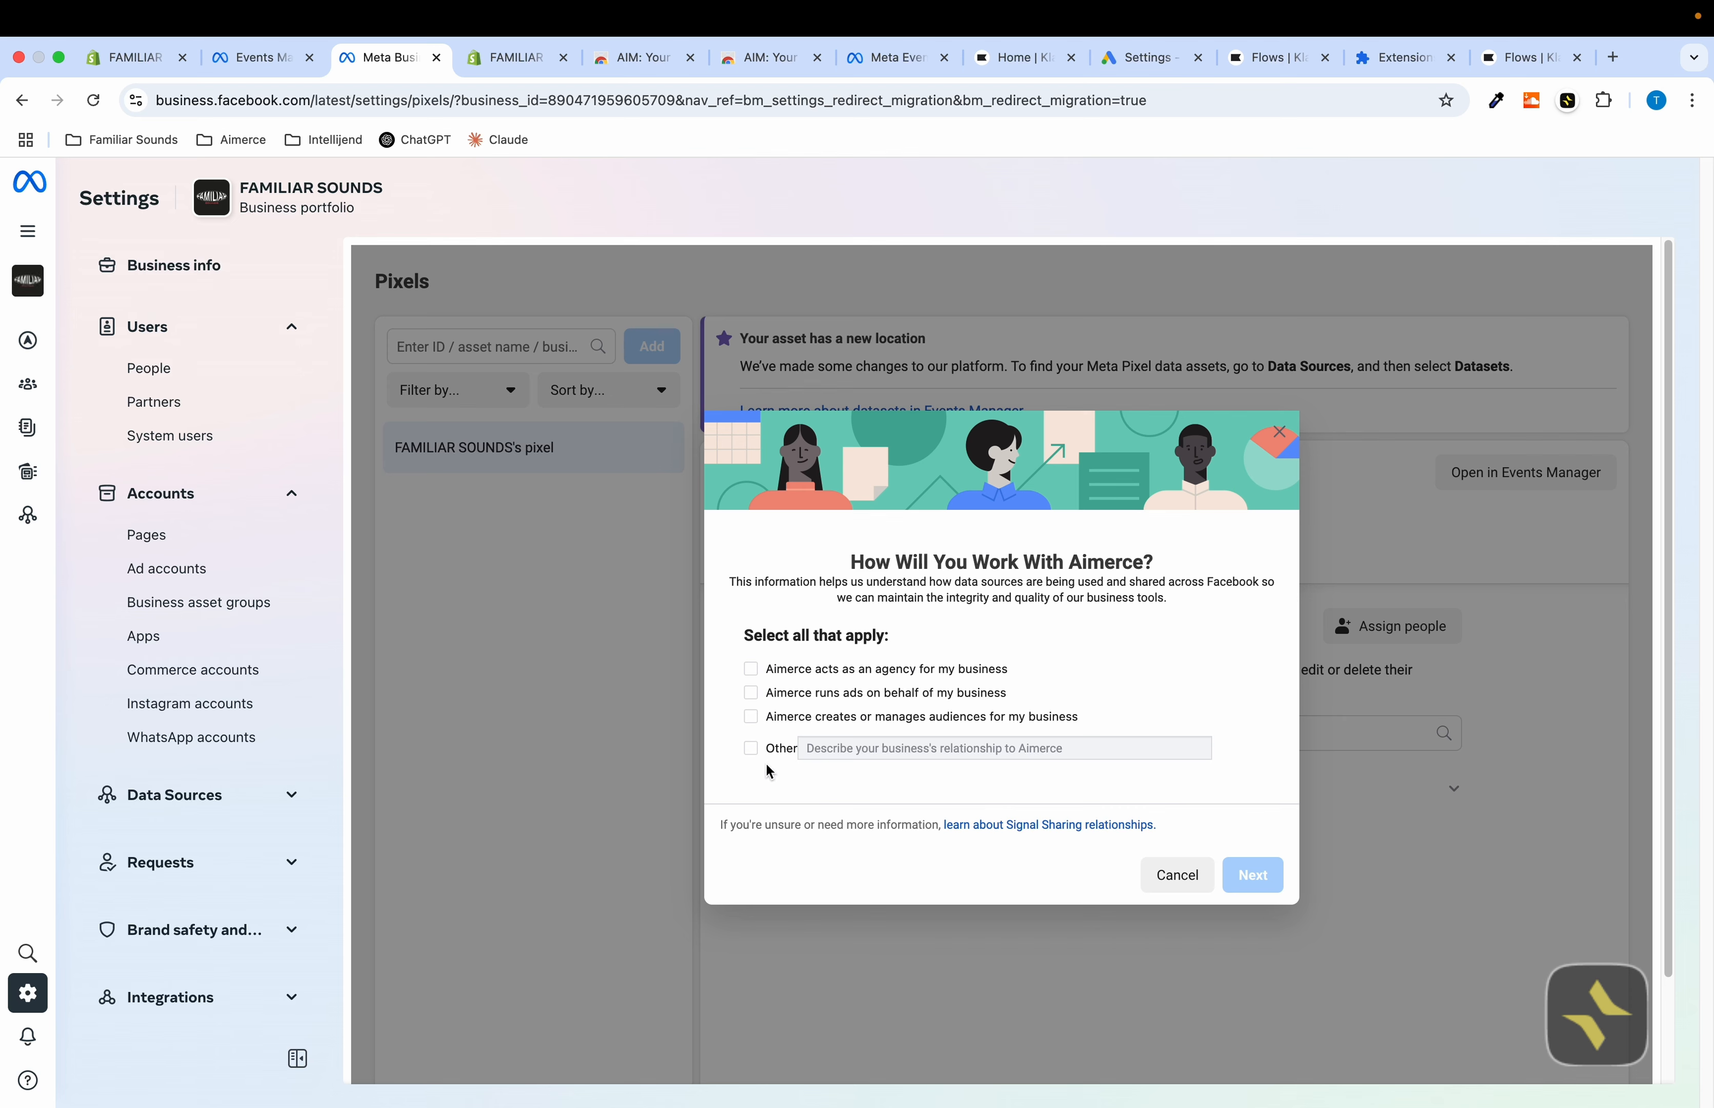
Mark that Aimerce acts as an agency, accept the data source sharing terms, and finish the share request
left_click(752, 673)
left_click(1242, 875)
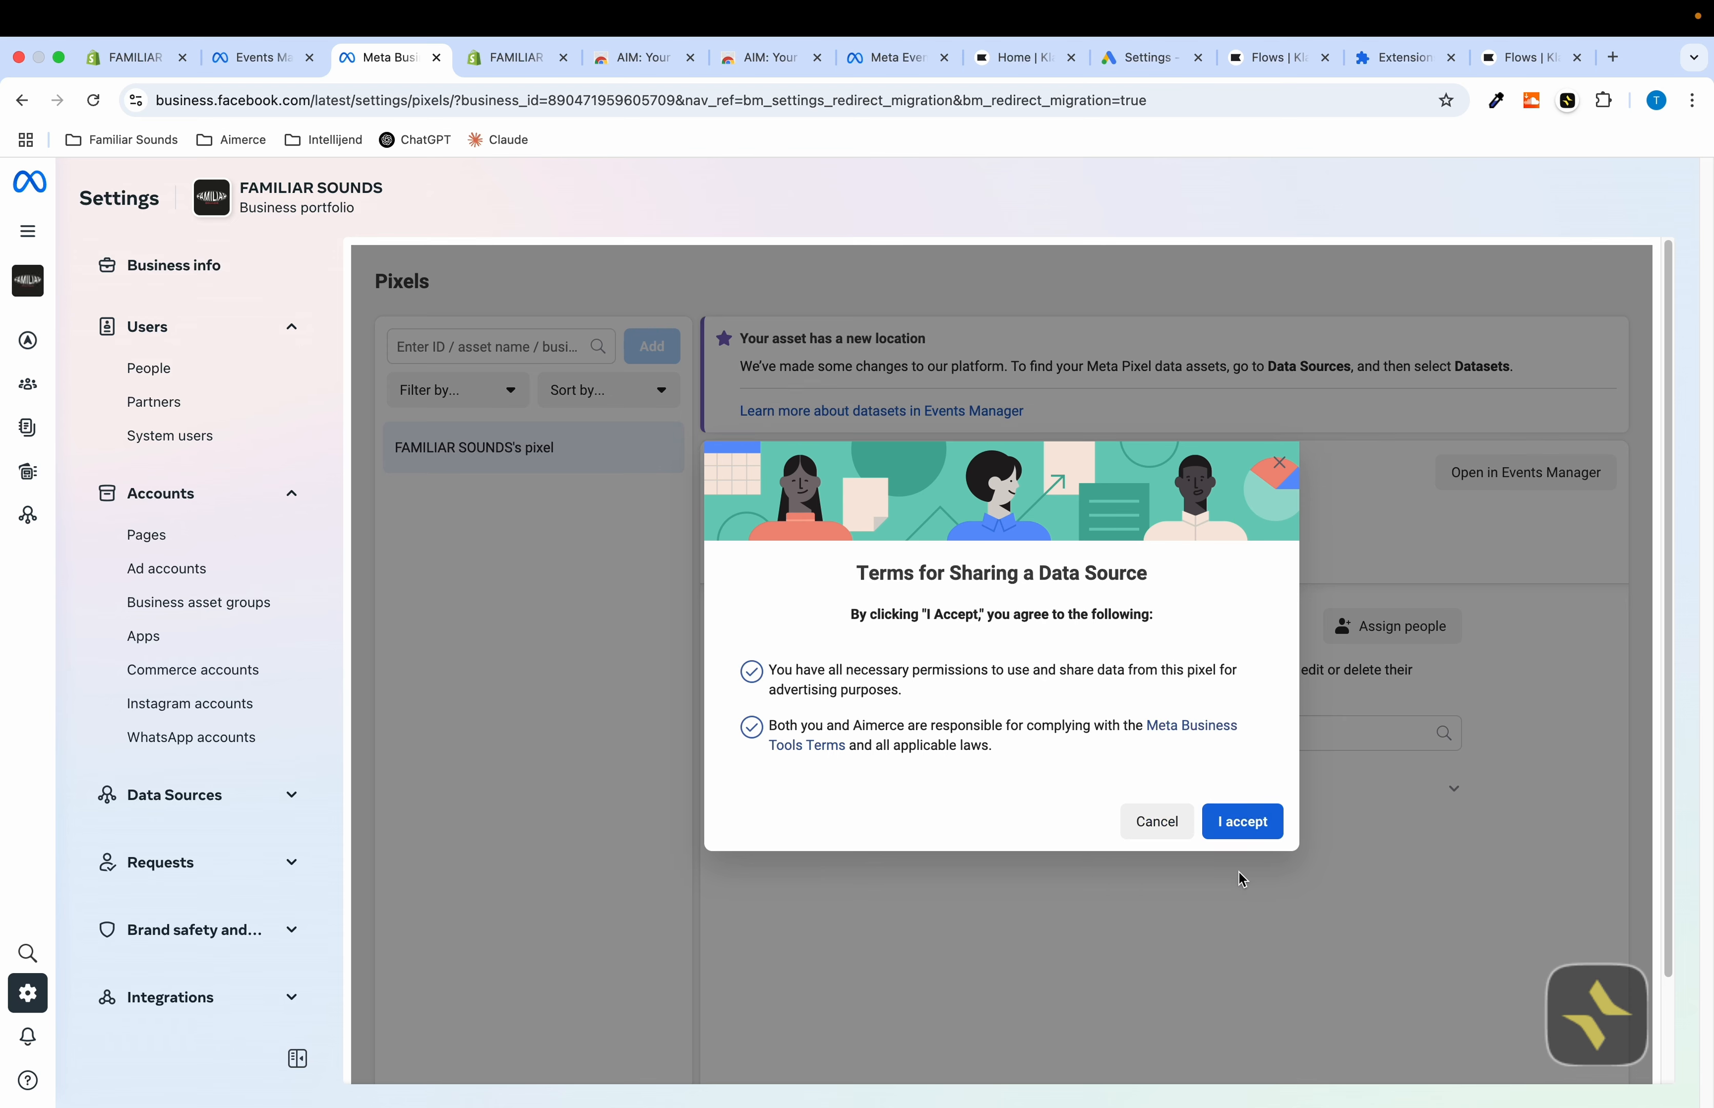
left_click(1228, 821)
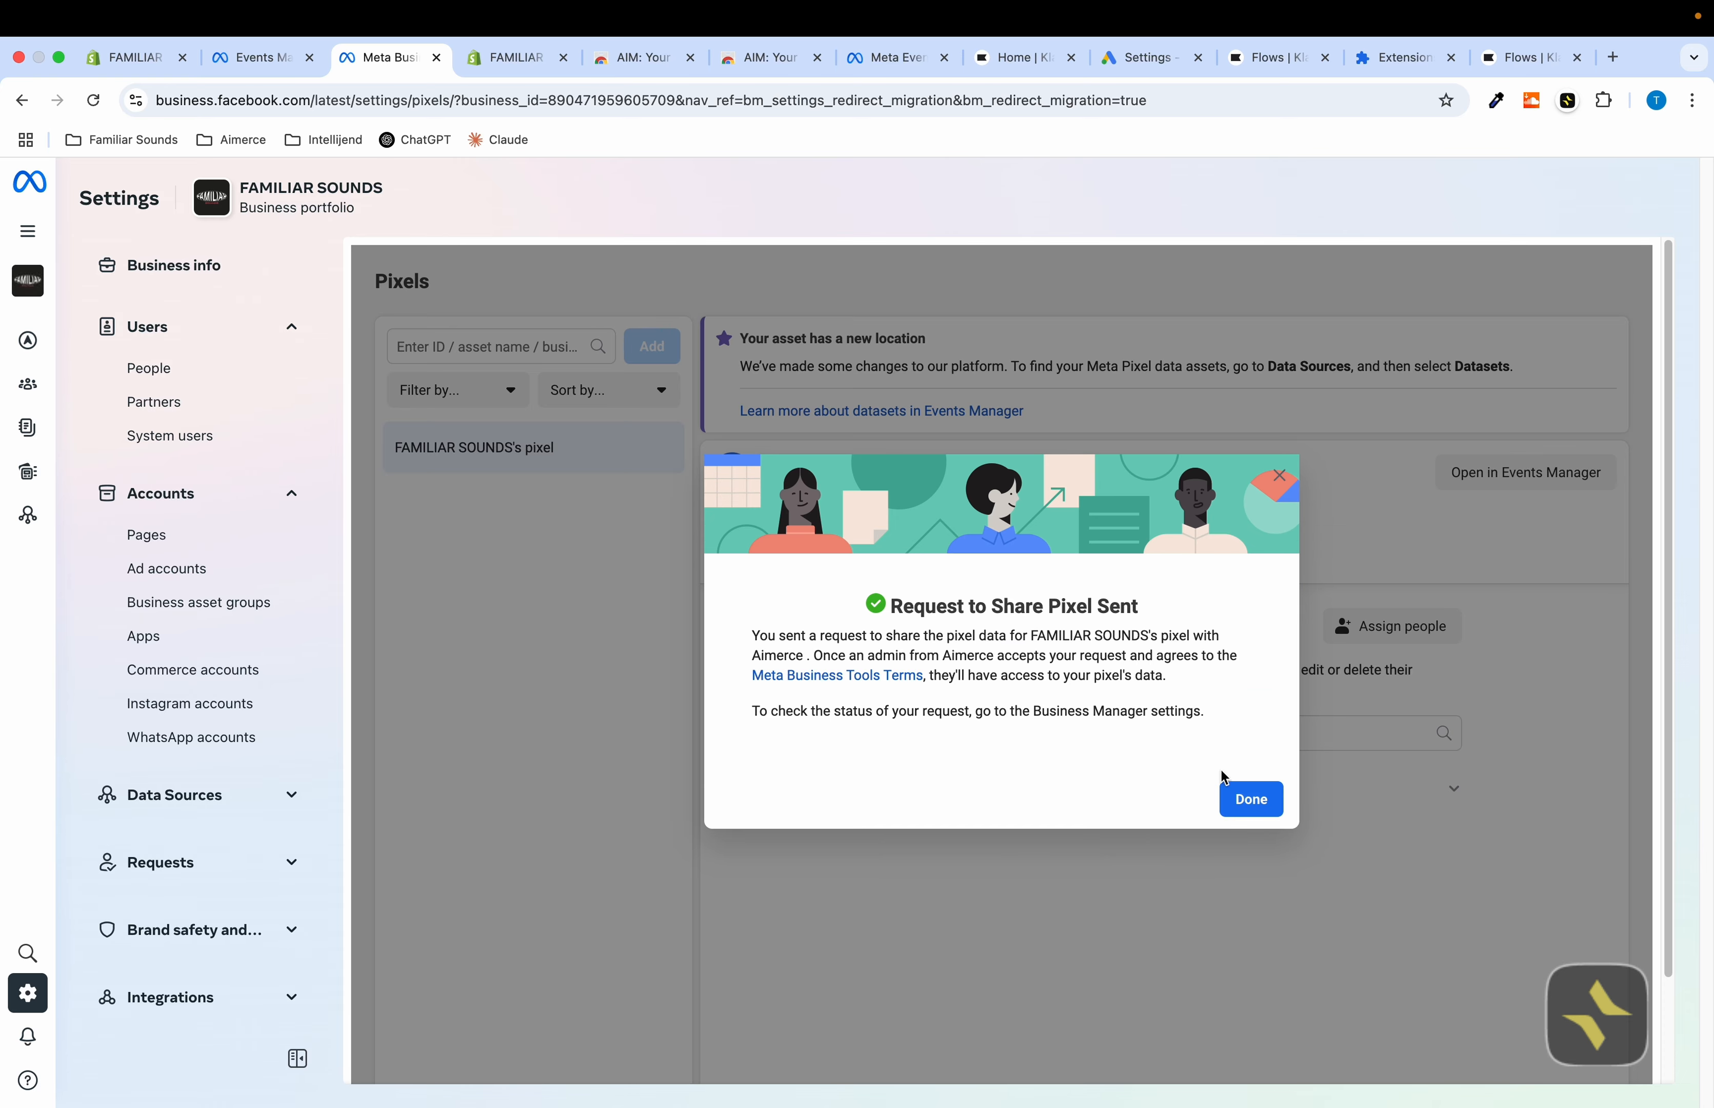
left_click(1229, 791)
left_click(260, 58)
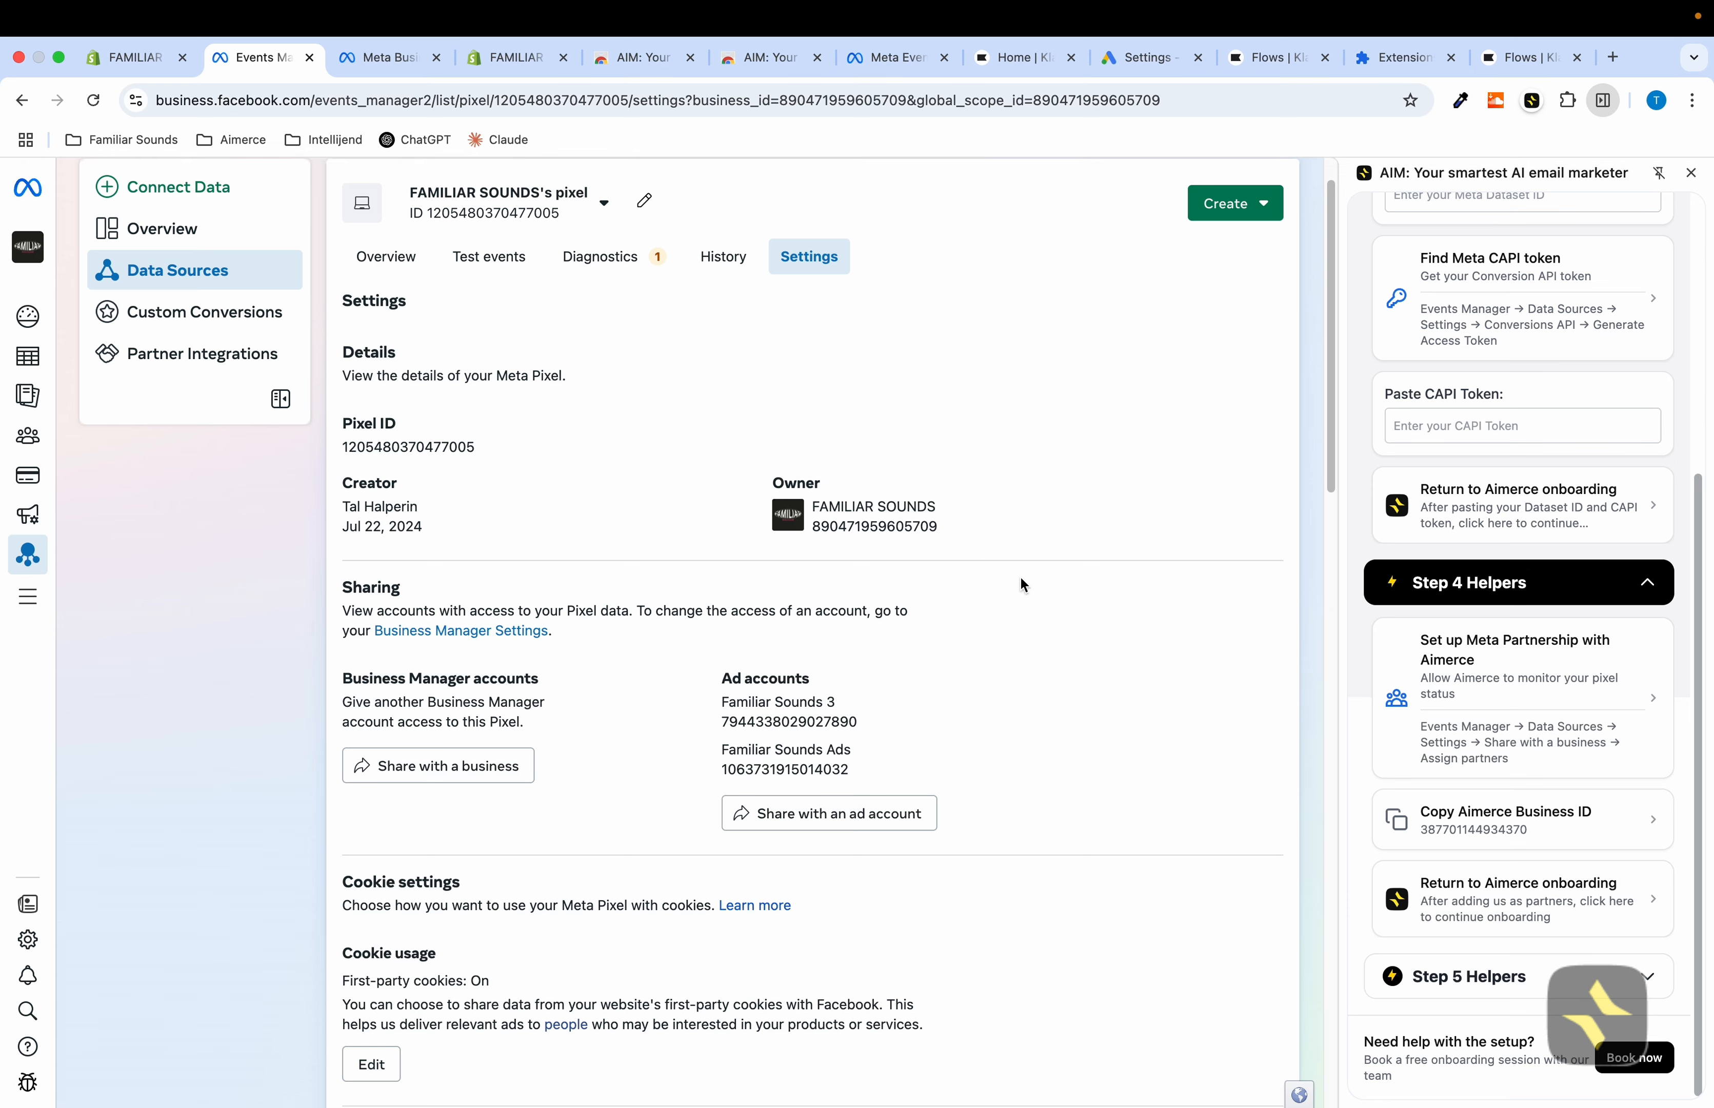
Return to the Aimerce onboarding and open the Step 5 helper for disabling Facebook data sharing in Shopify
left_click(1493, 893)
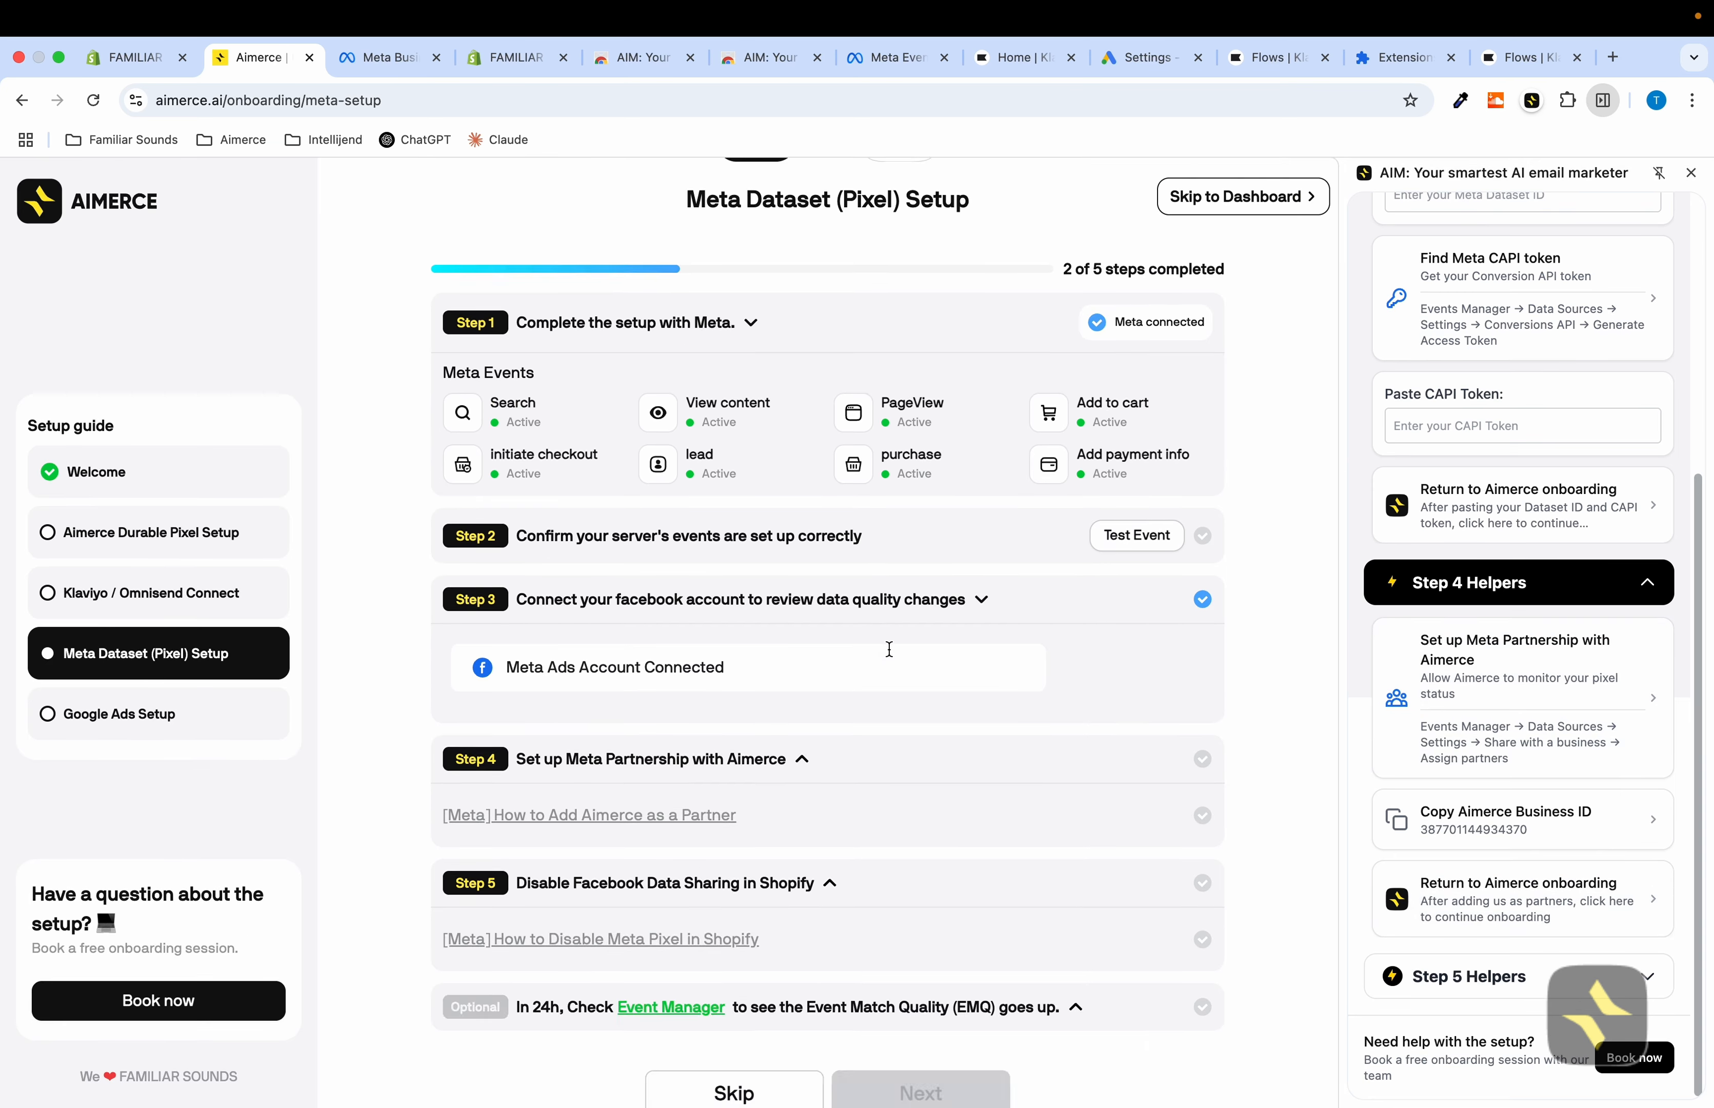
scroll(890, 650, "down", 10)
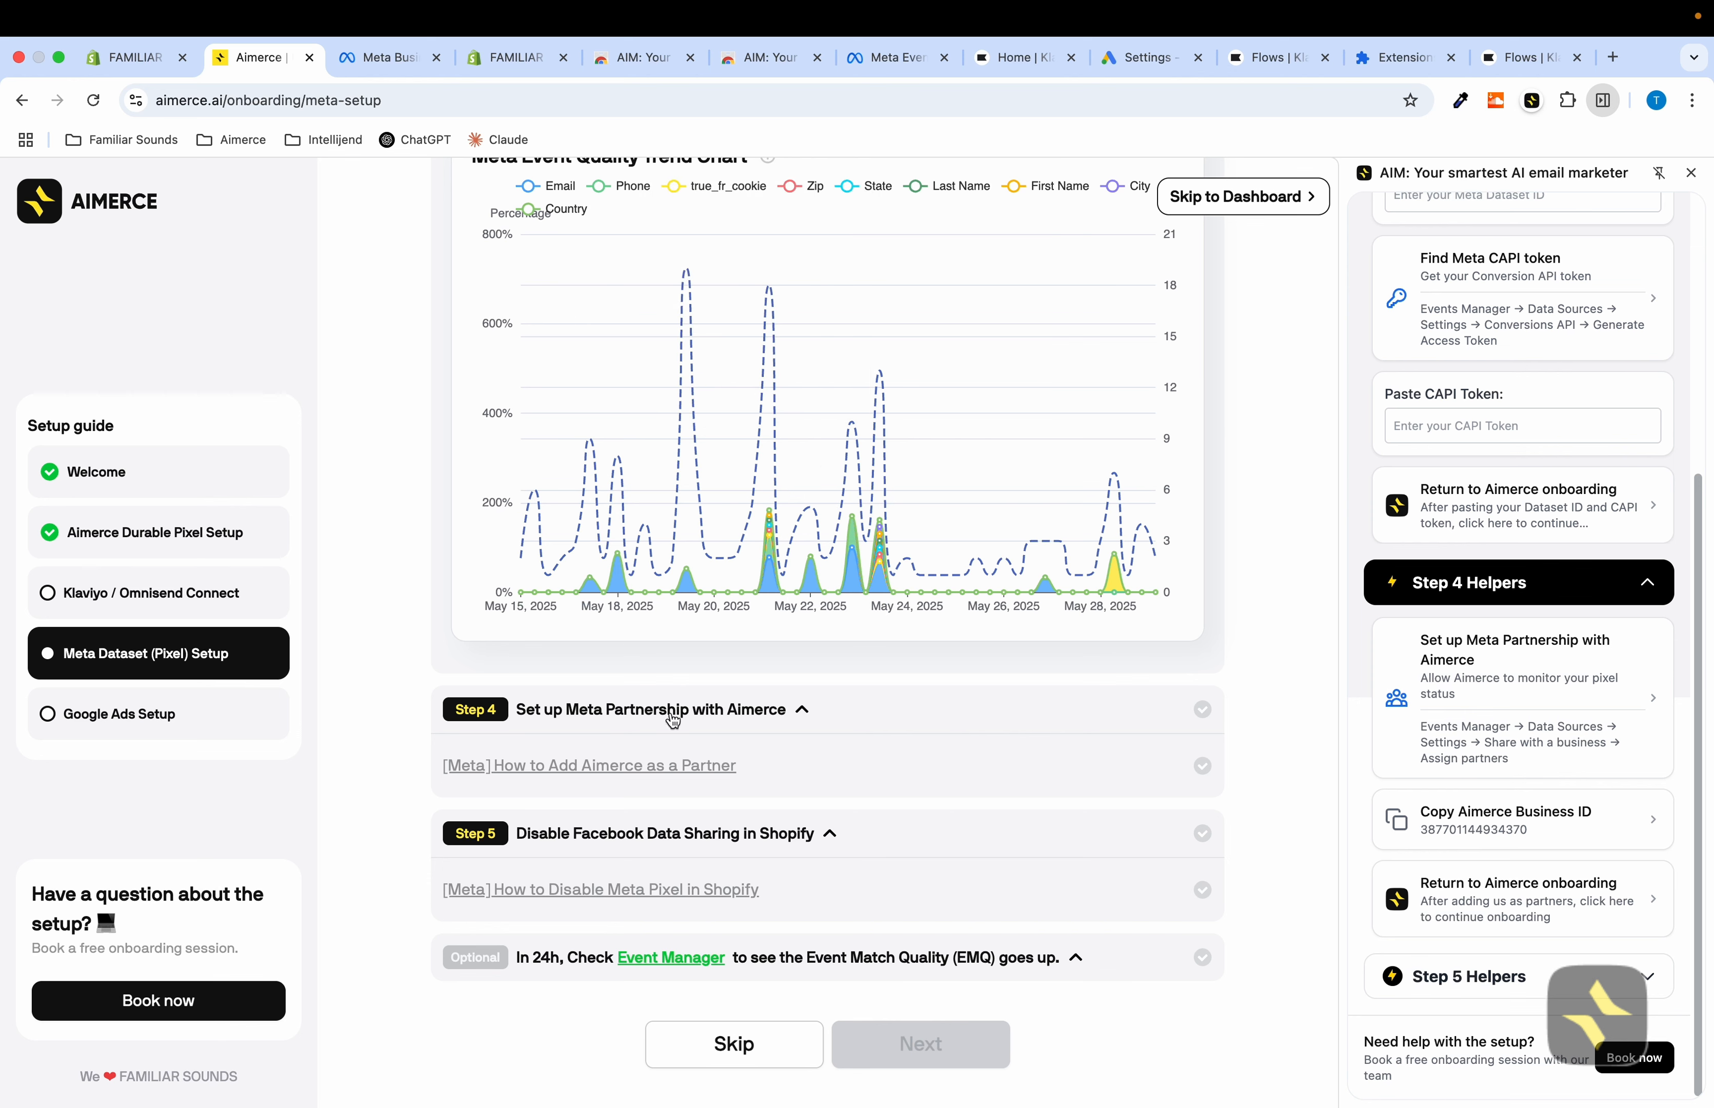
left_click(1533, 978)
scroll(1524, 793, "down", 3)
left_click(1517, 827)
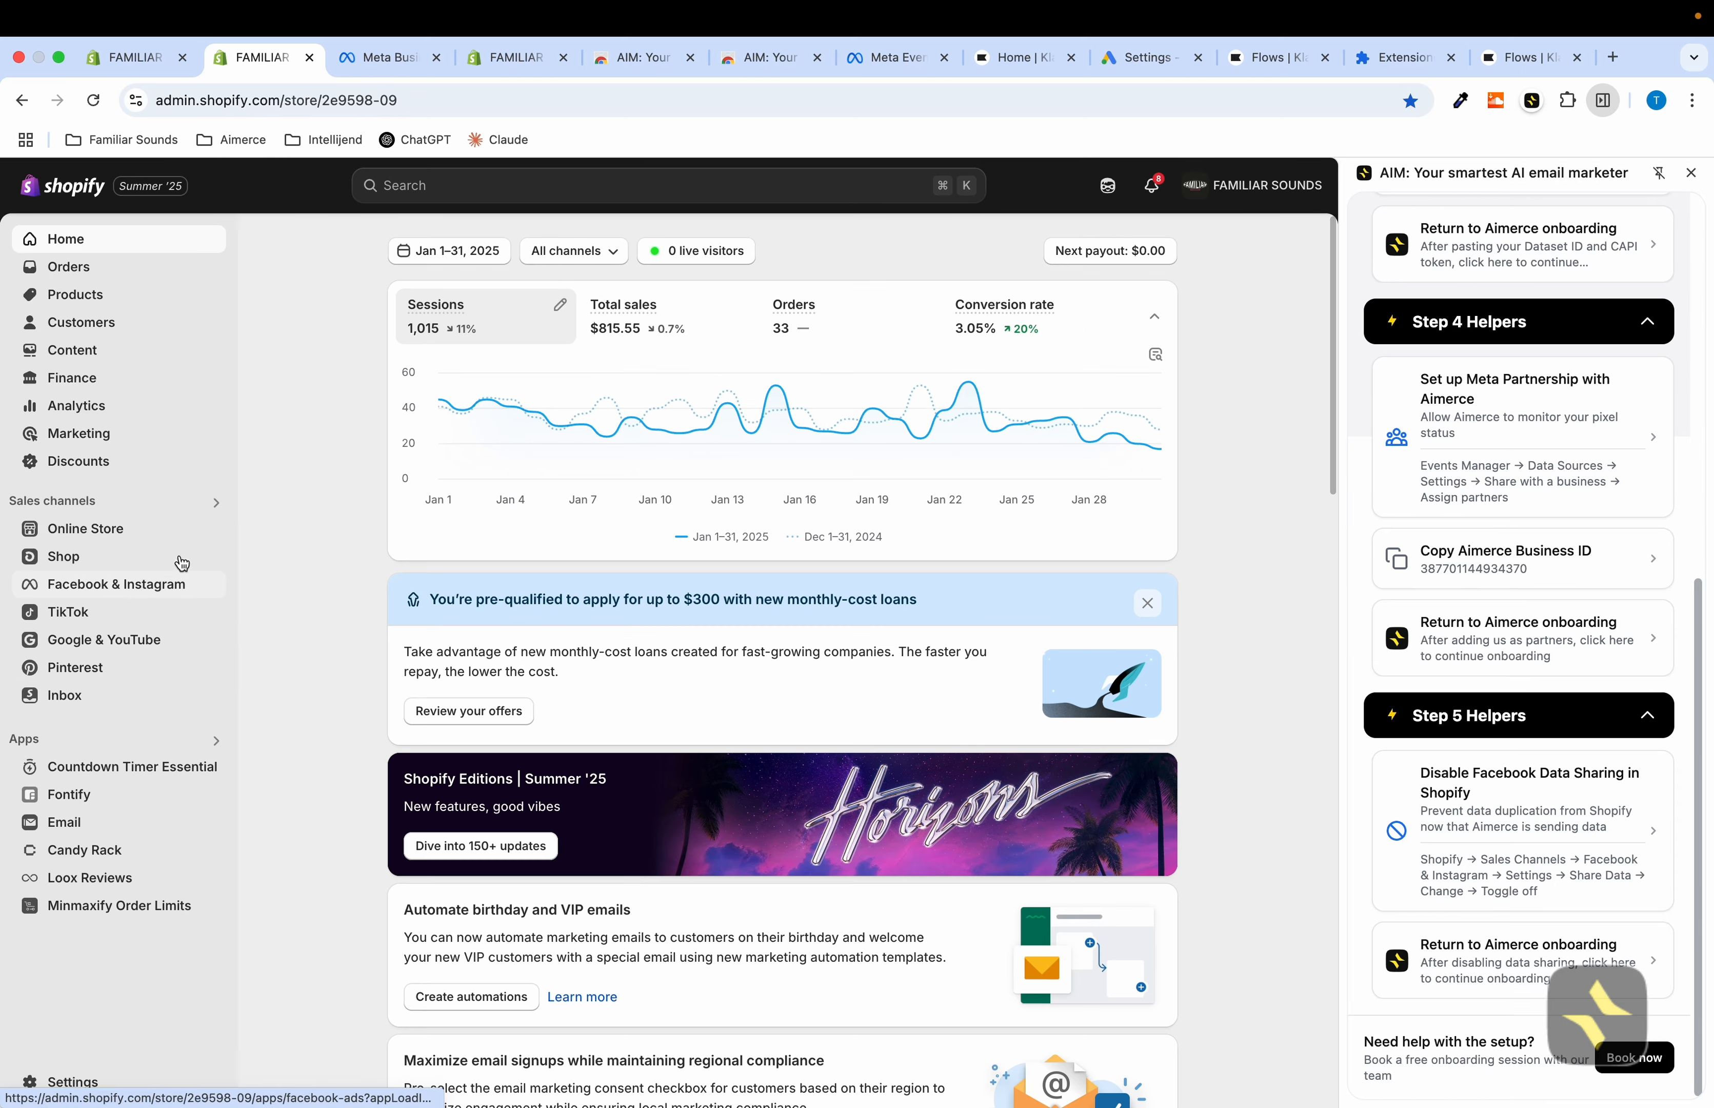
Turn off data sharing in the Facebook & Instagram sales channel settings and save the preference
left_click(72, 501)
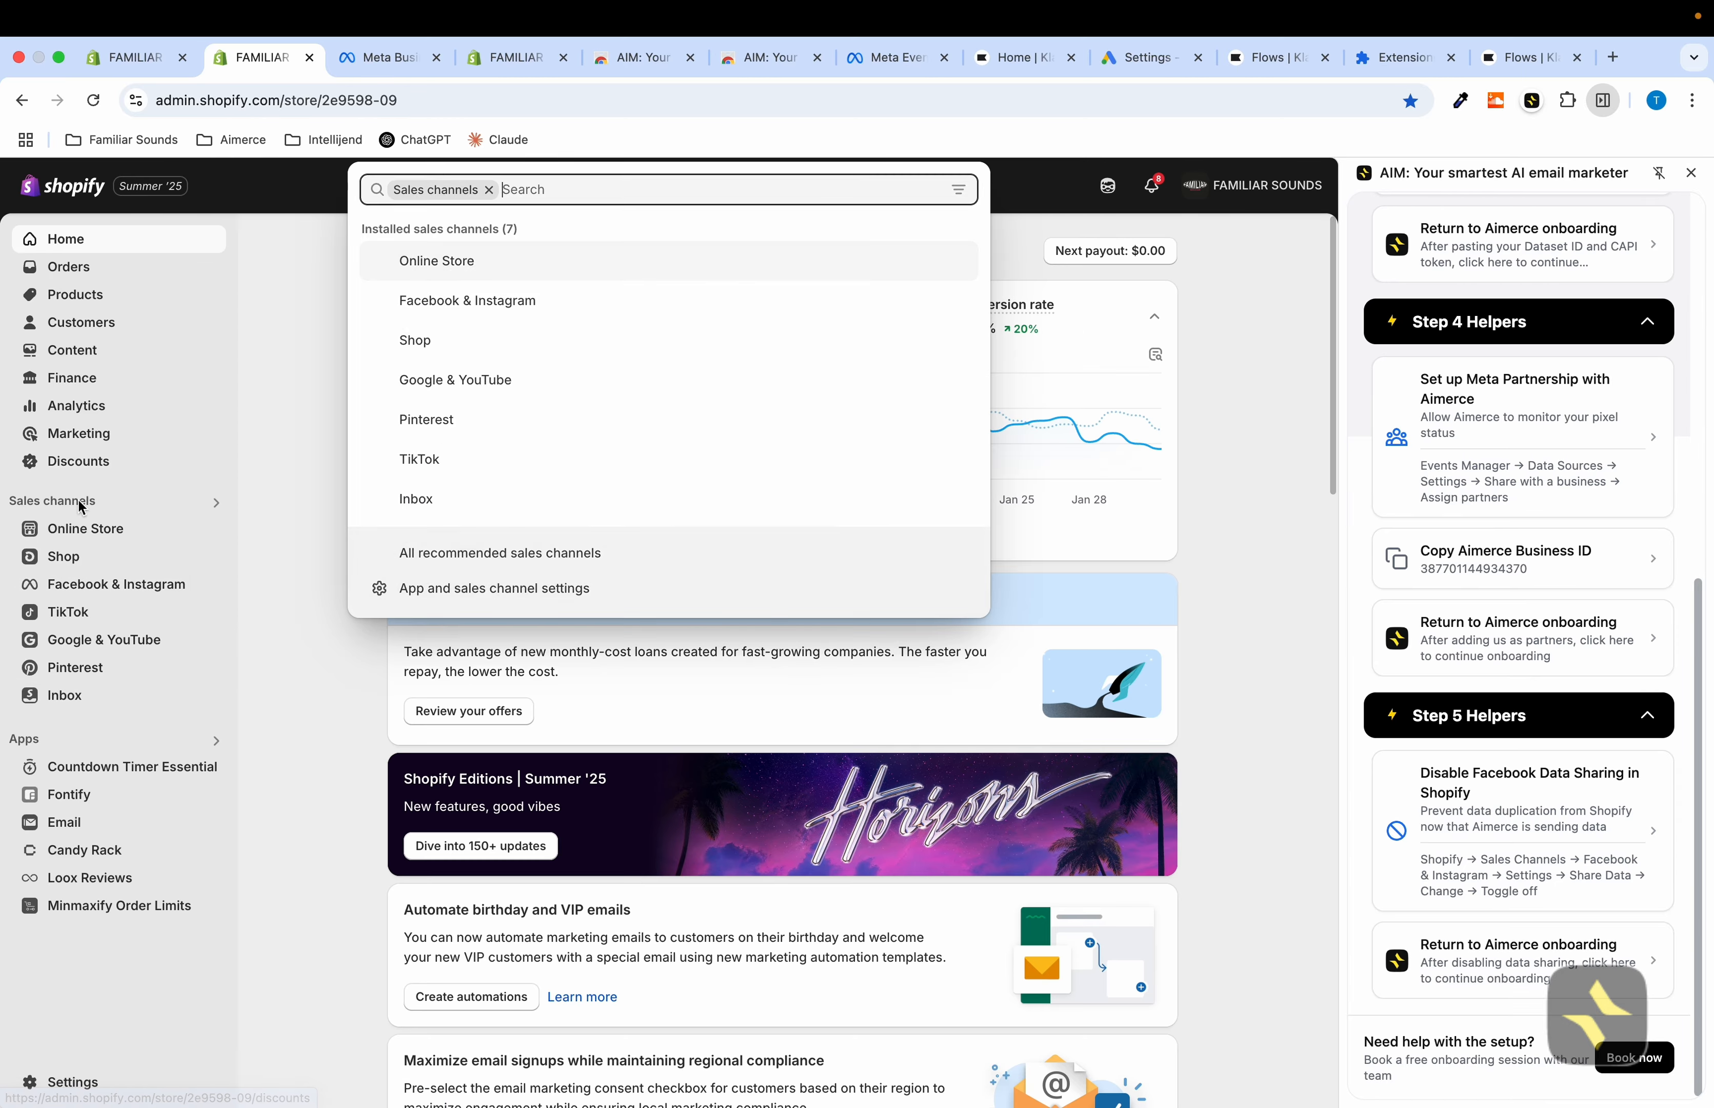
left_click(547, 303)
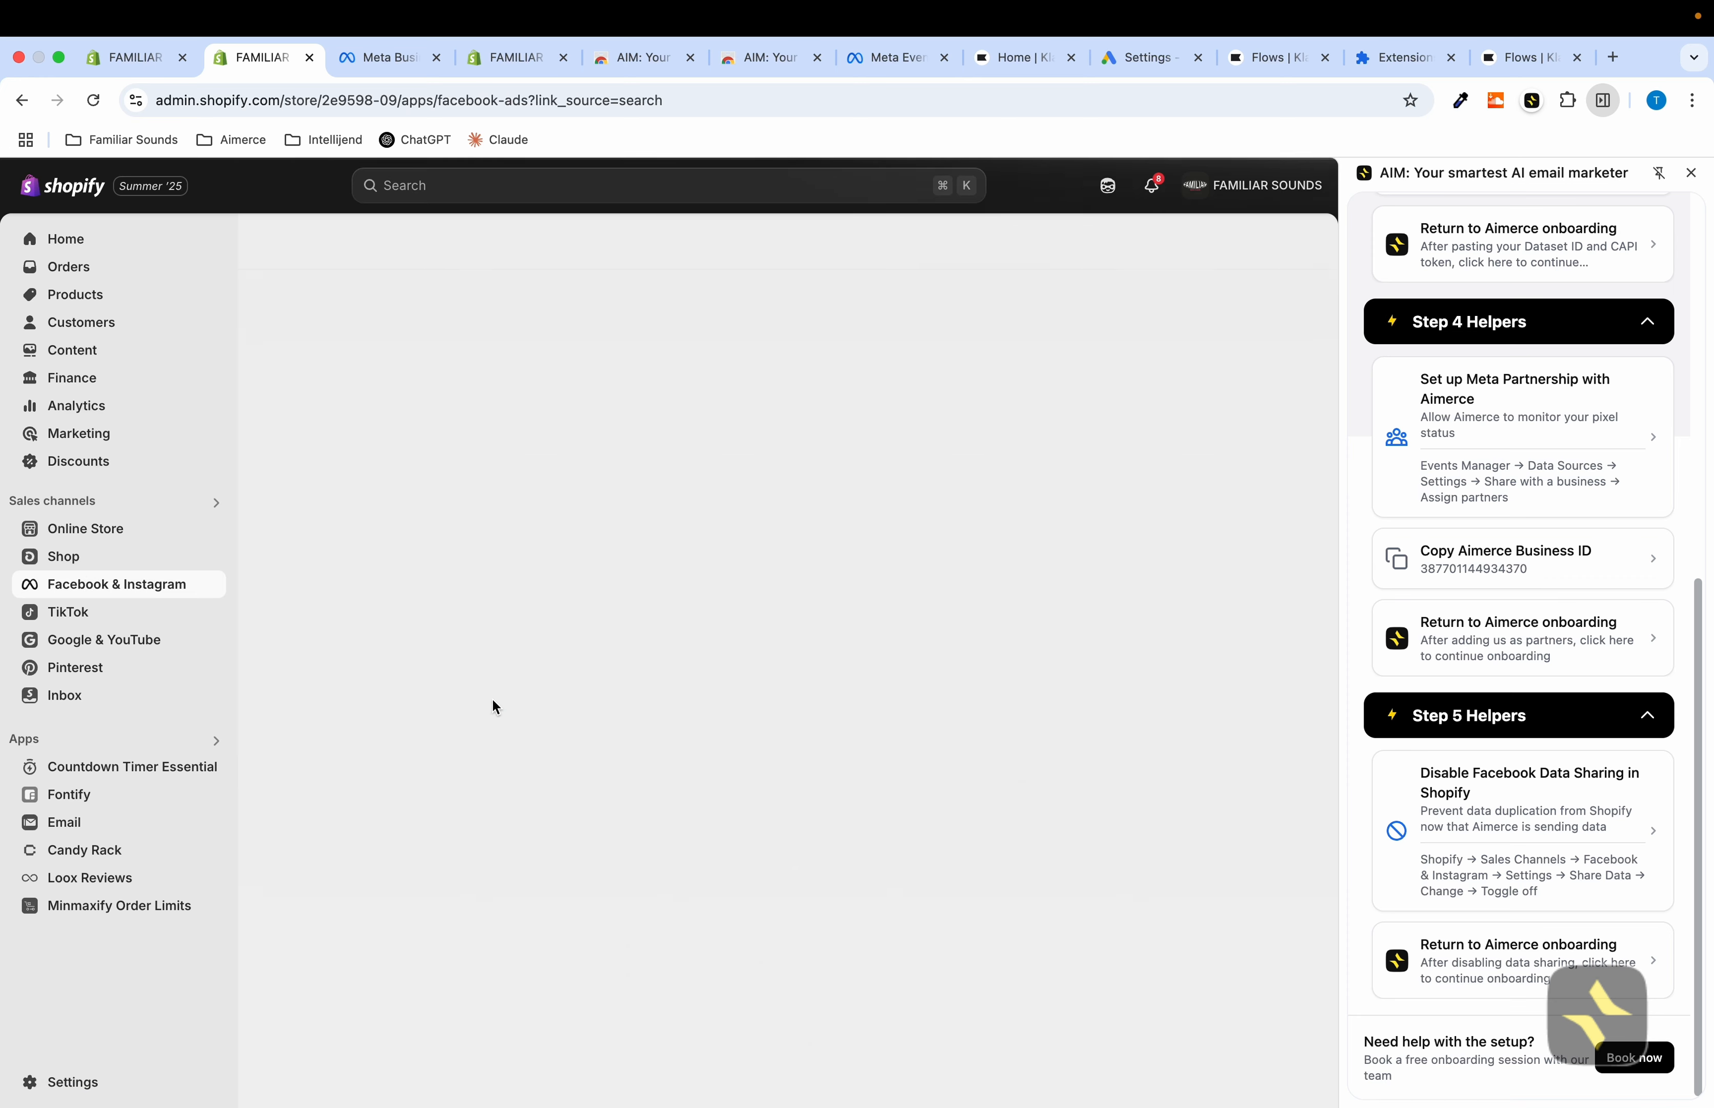
left_click(385, 297)
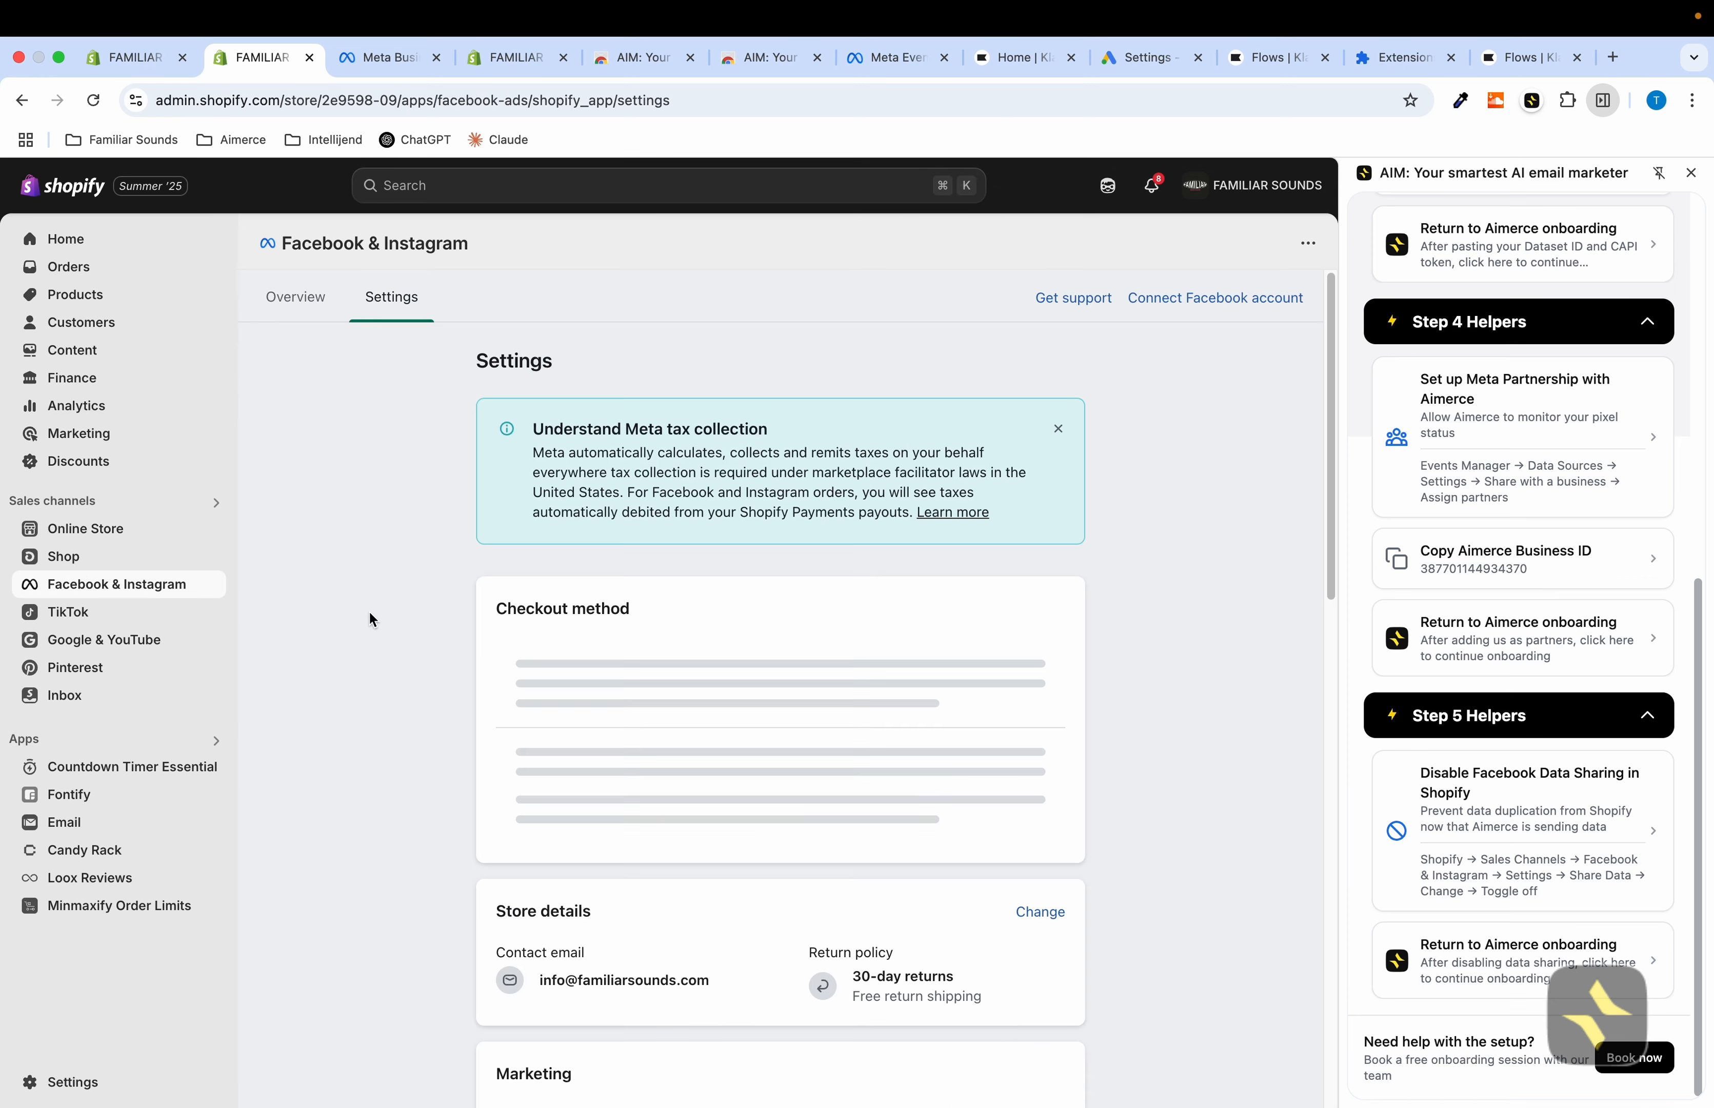
scroll(782, 626, "down", 10)
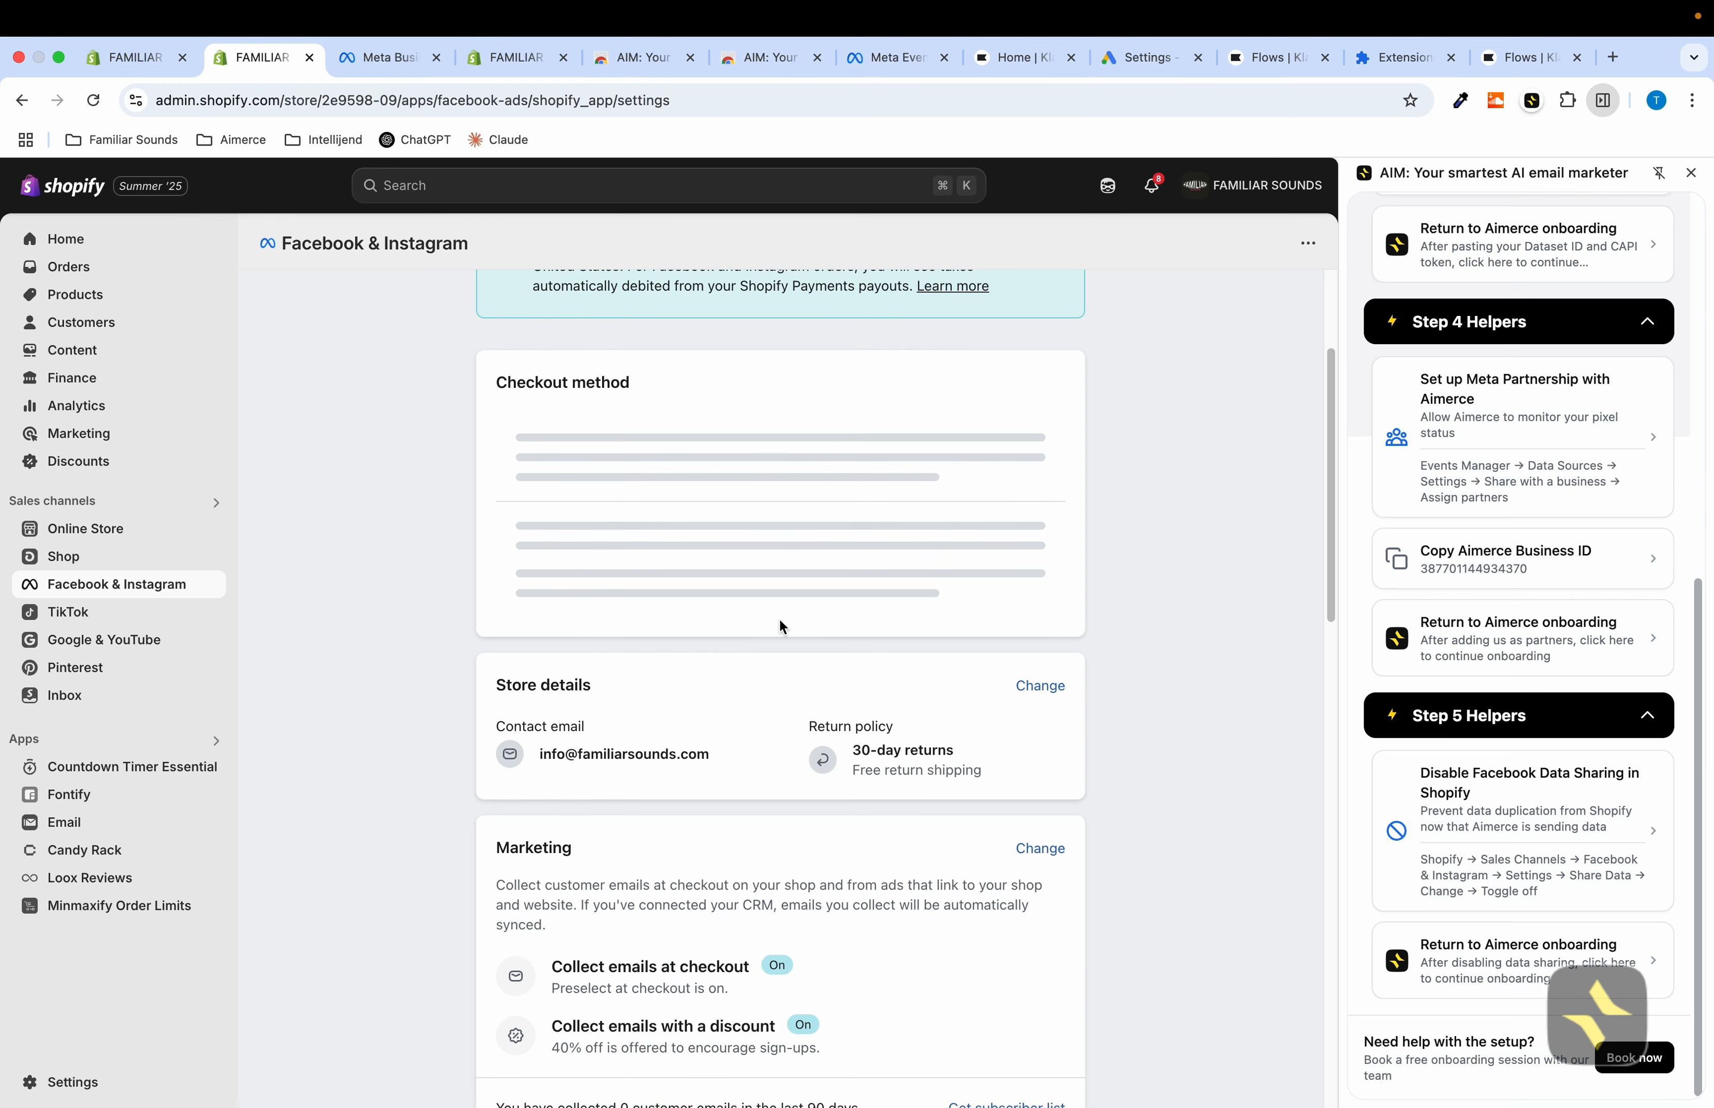
scroll(782, 626, "down", 1)
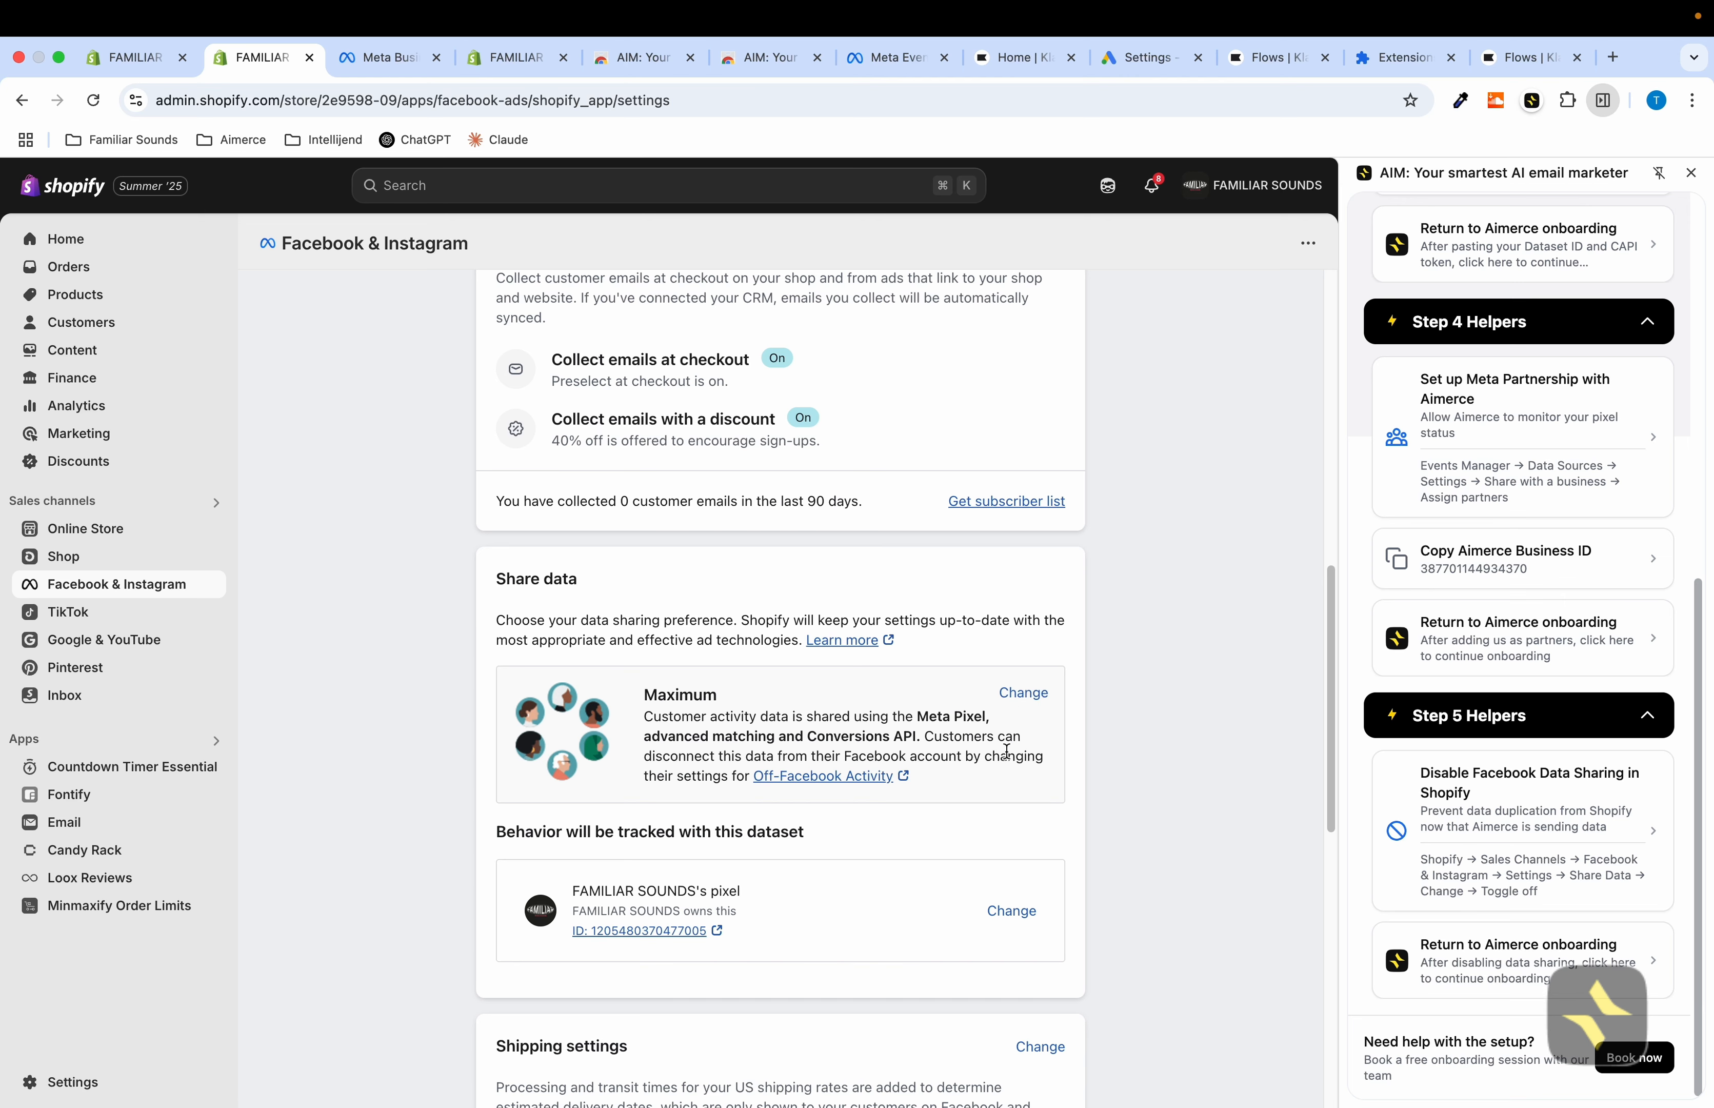
left_click(1038, 698)
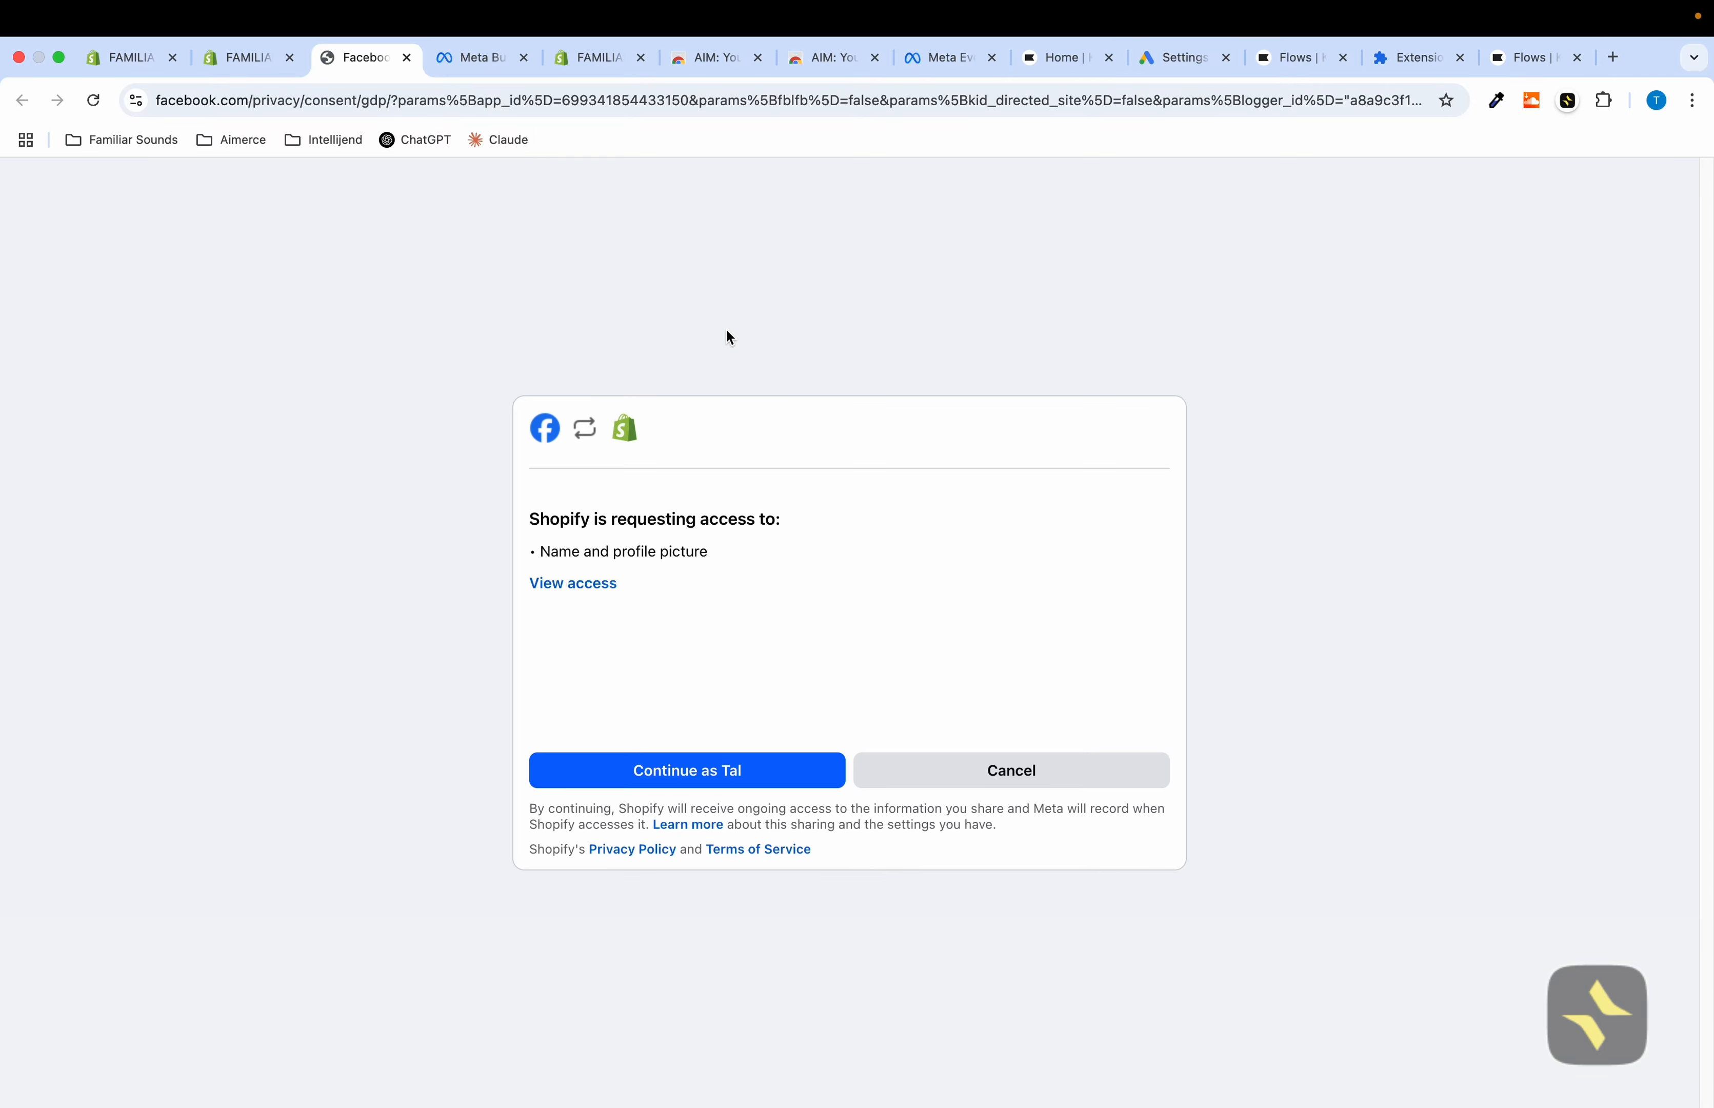
left_click(772, 776)
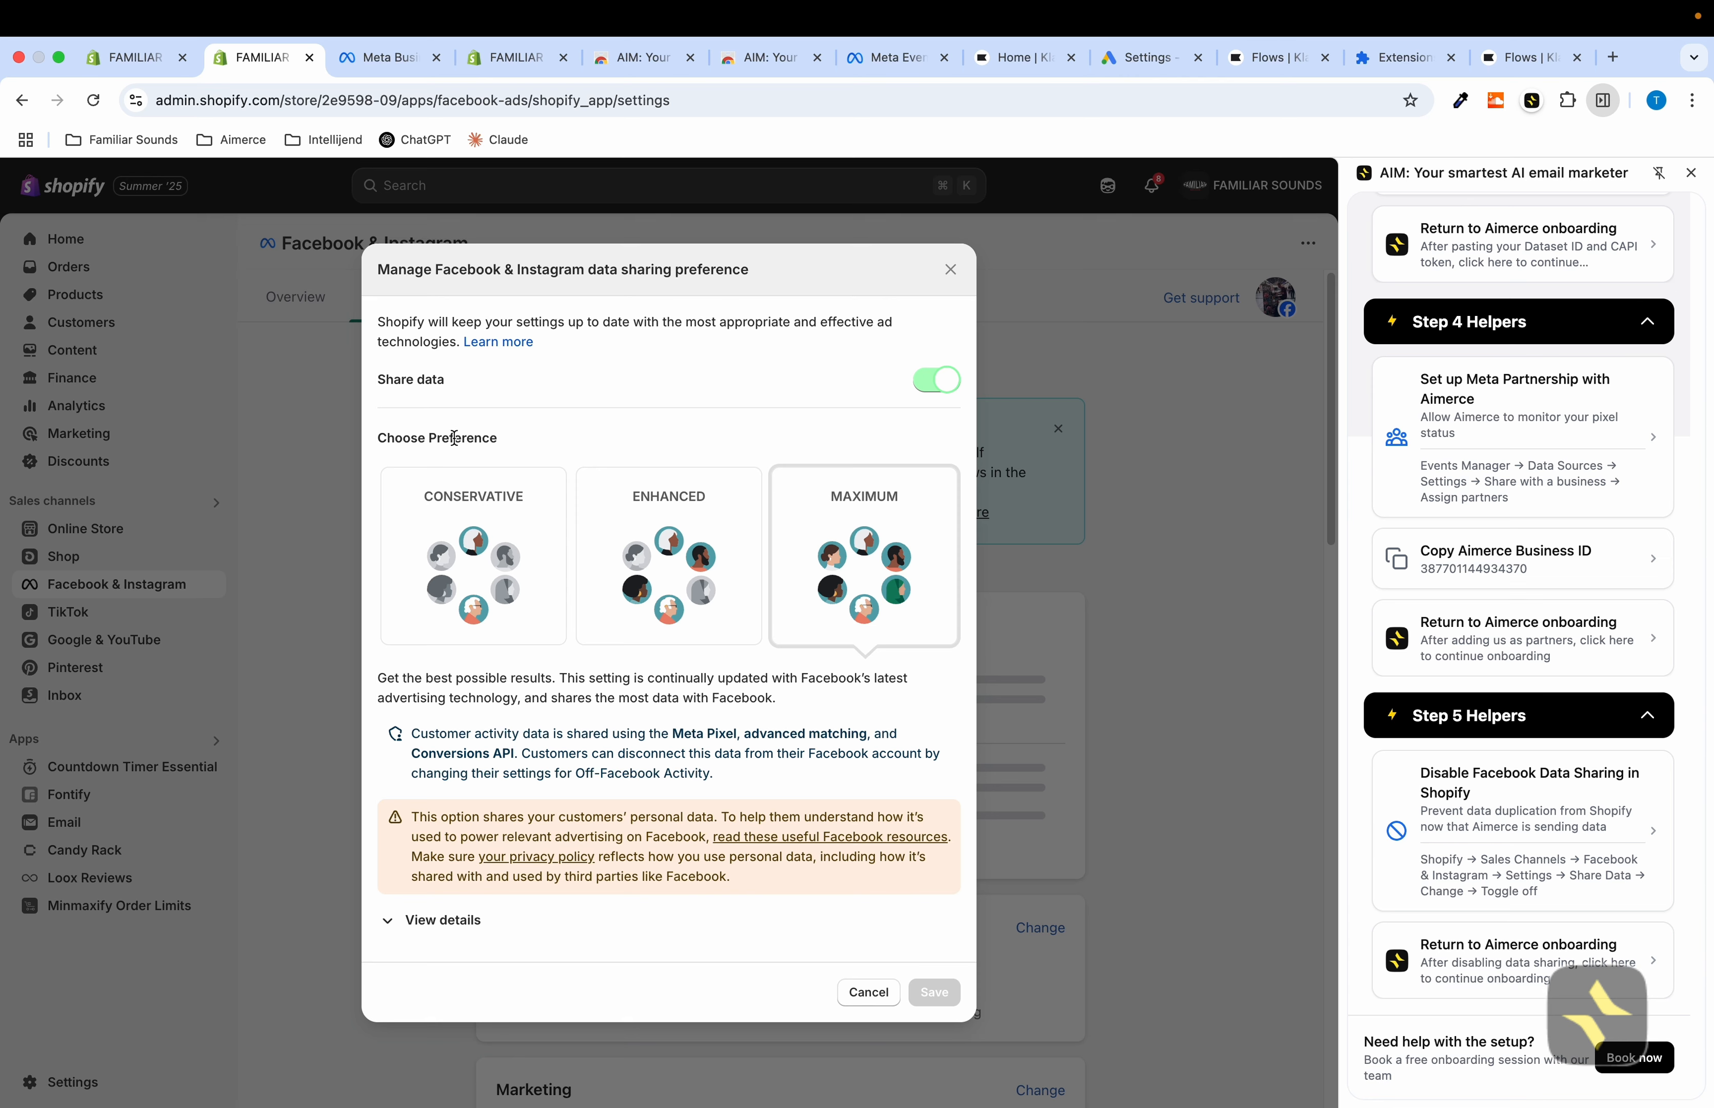
left_click(938, 380)
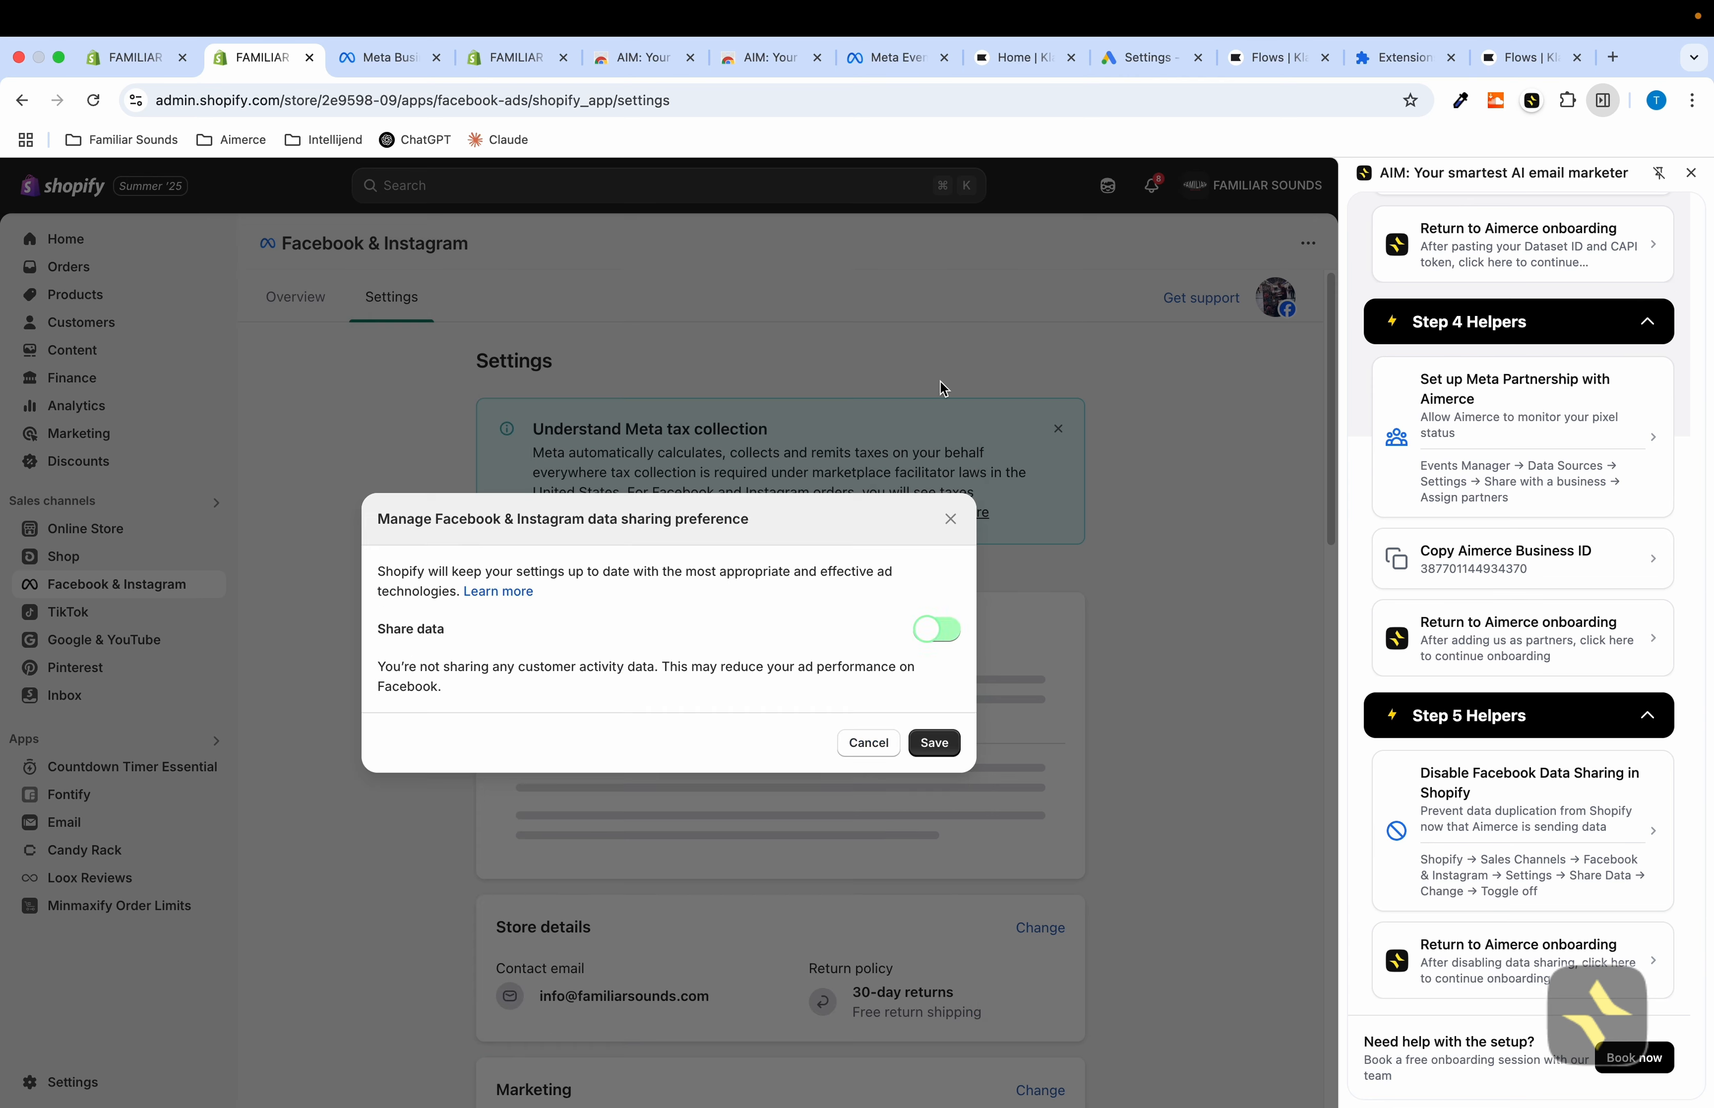
left_click(948, 749)
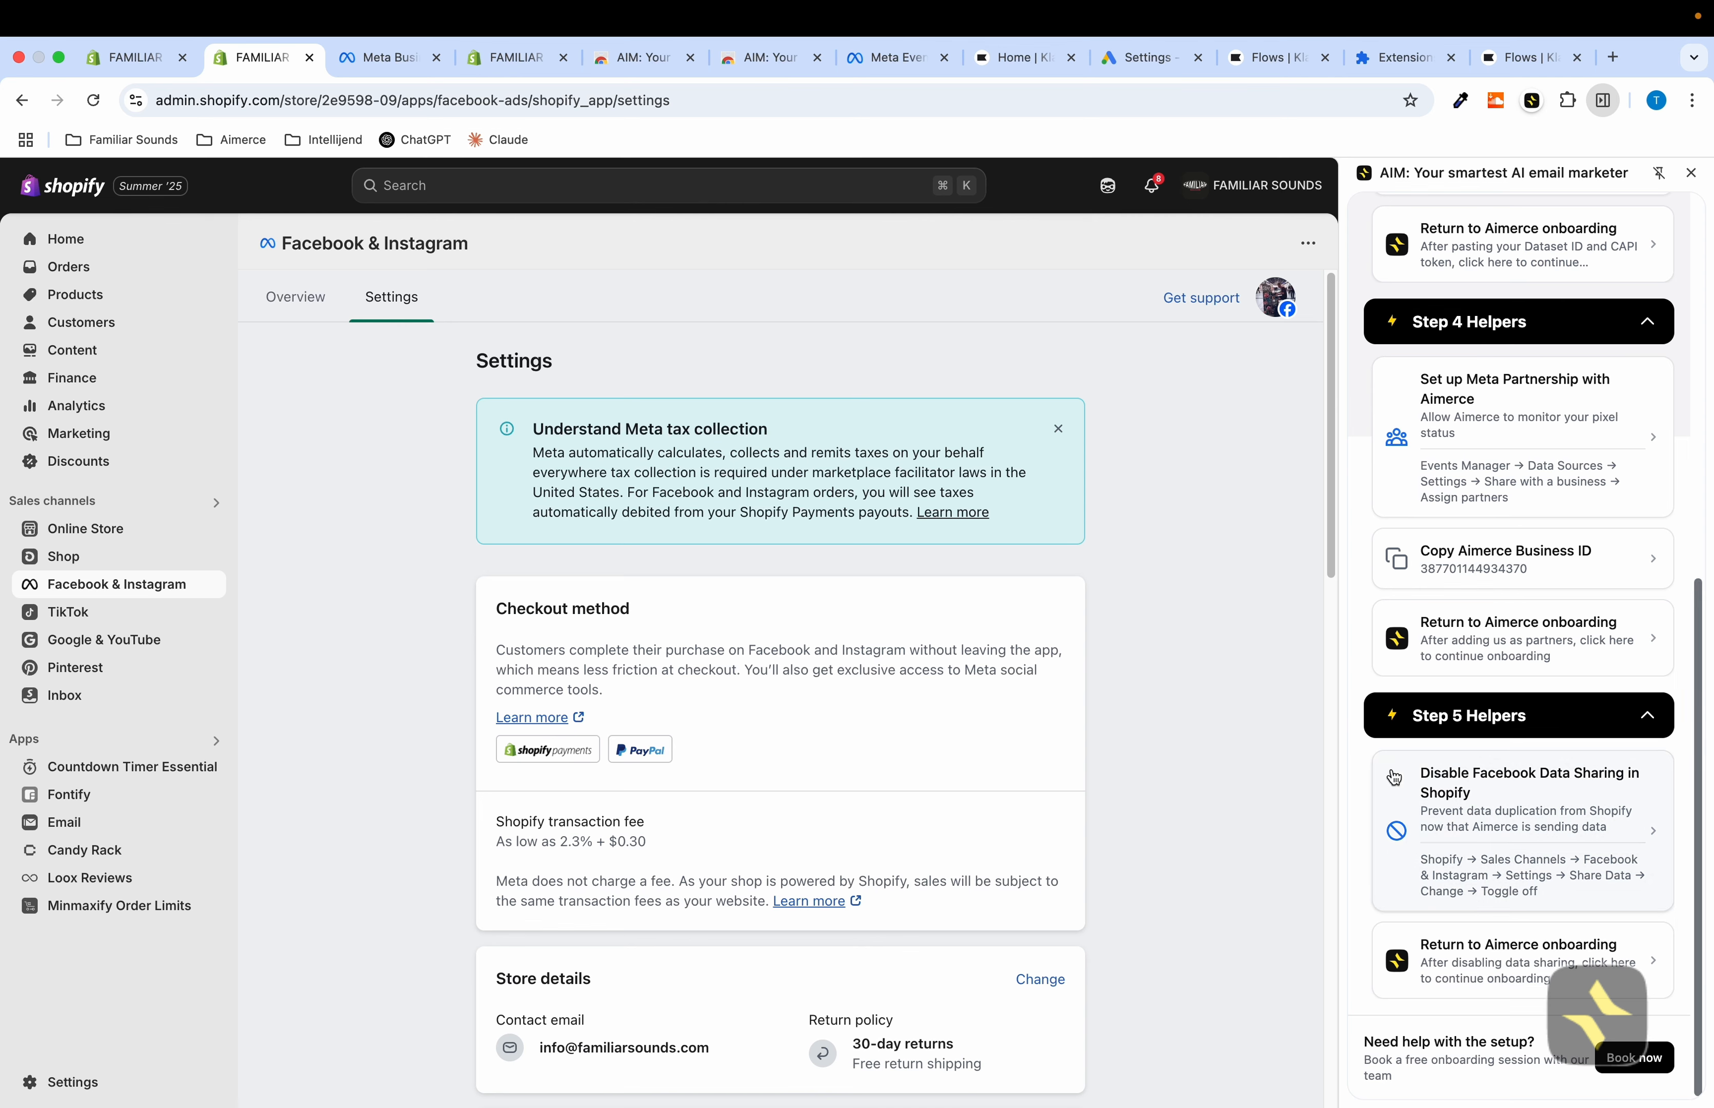
Return to the Aimerce onboarding and skip the rest of the Meta Dataset setup
scroll(1470, 807, "down", 1)
scroll(1001, 692, "down", 10)
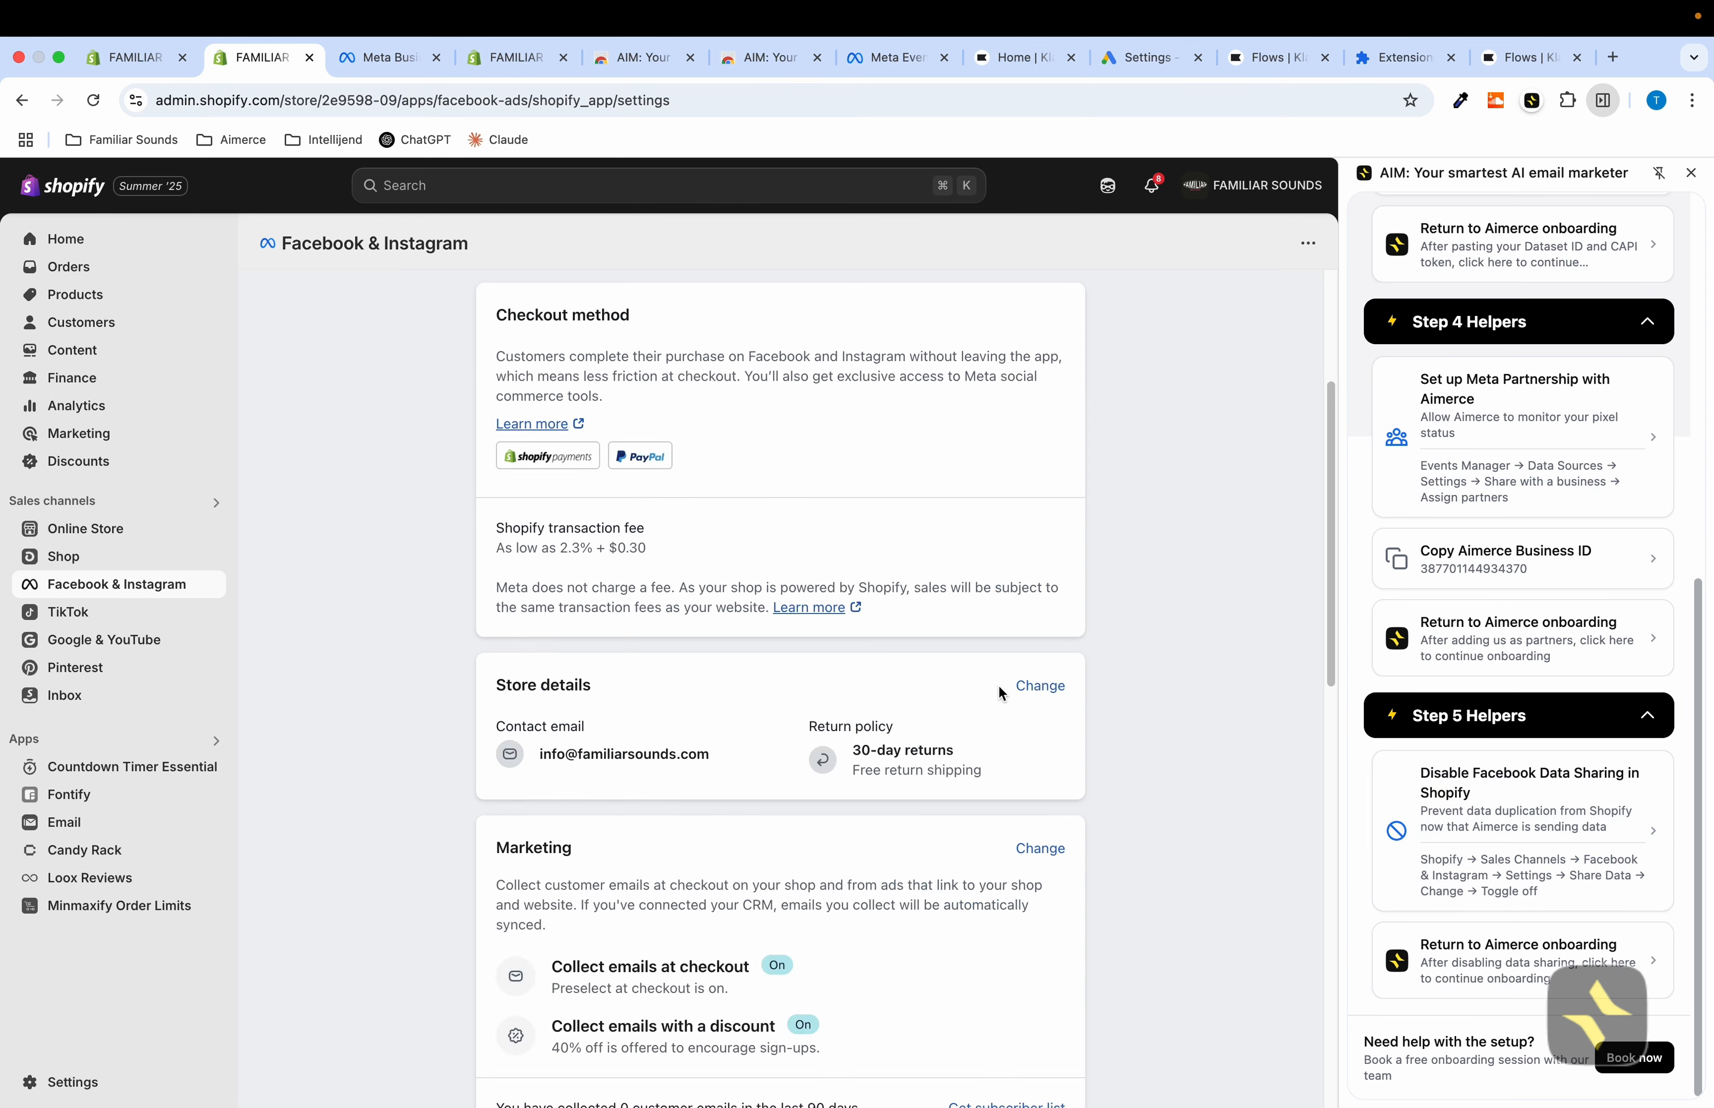
scroll(1518, 948, "down", 1)
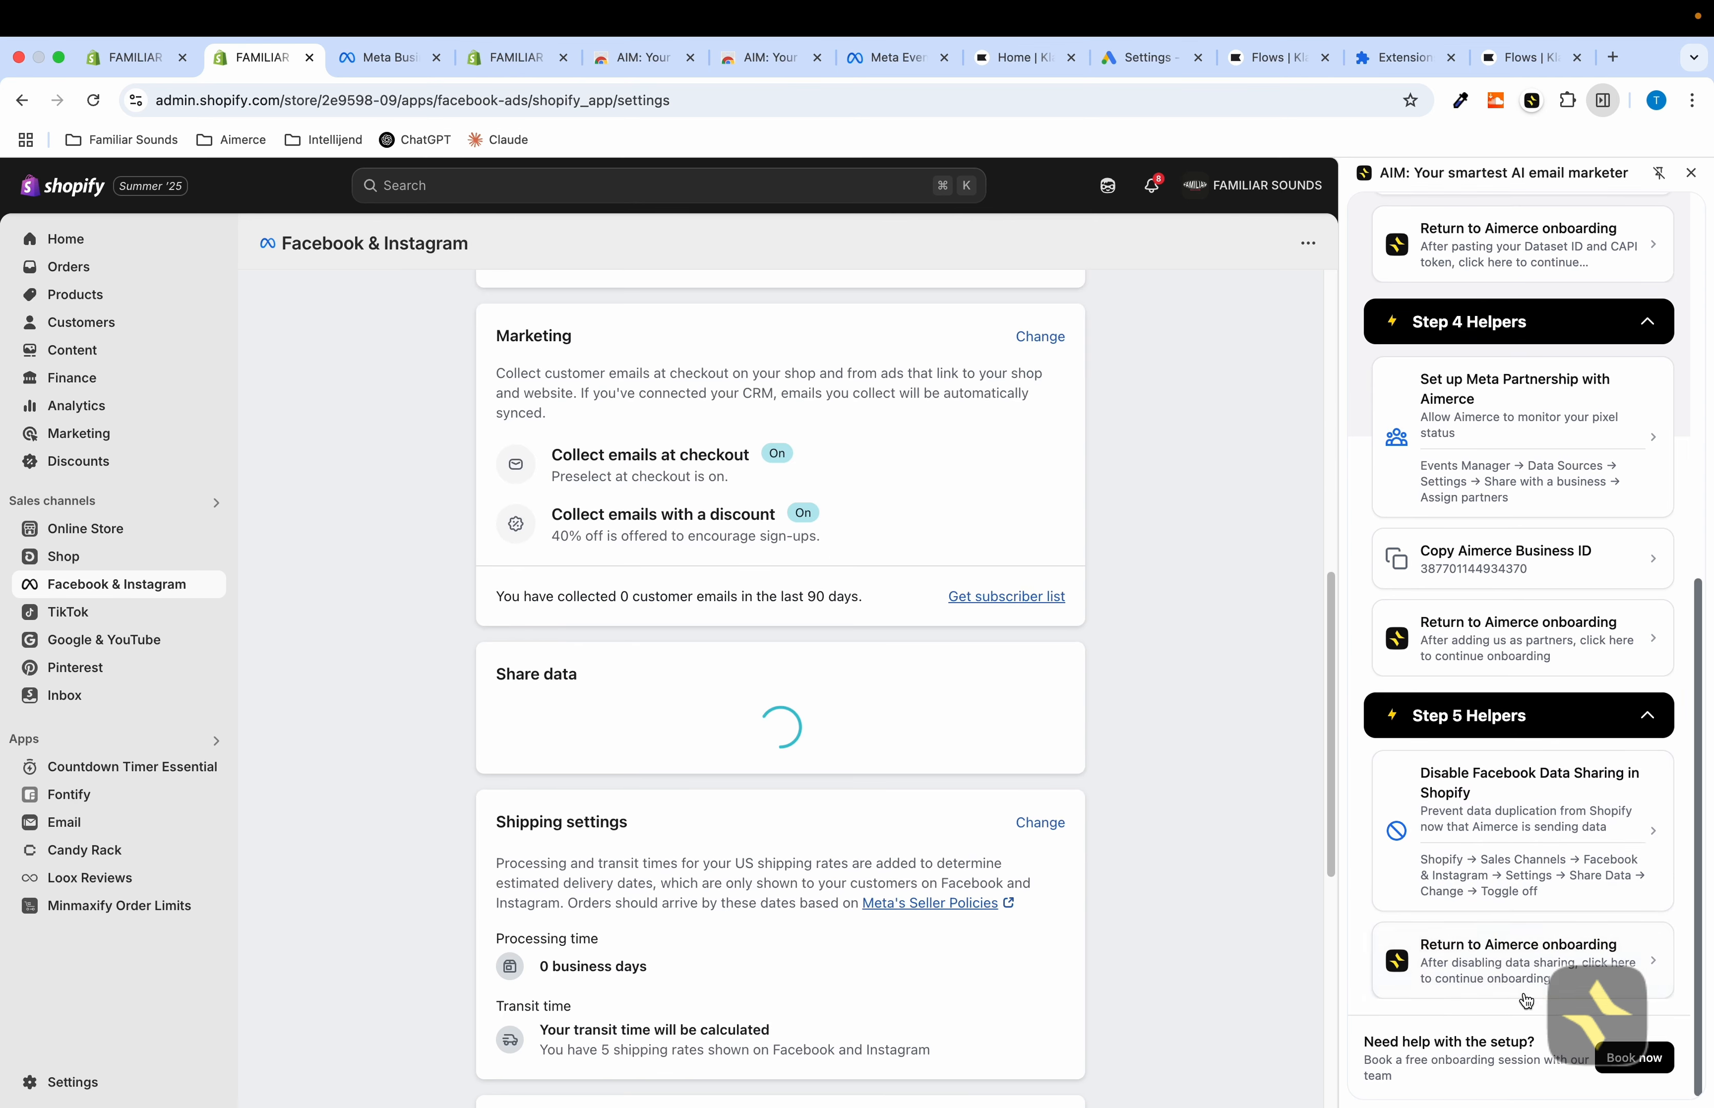
left_click(1502, 966)
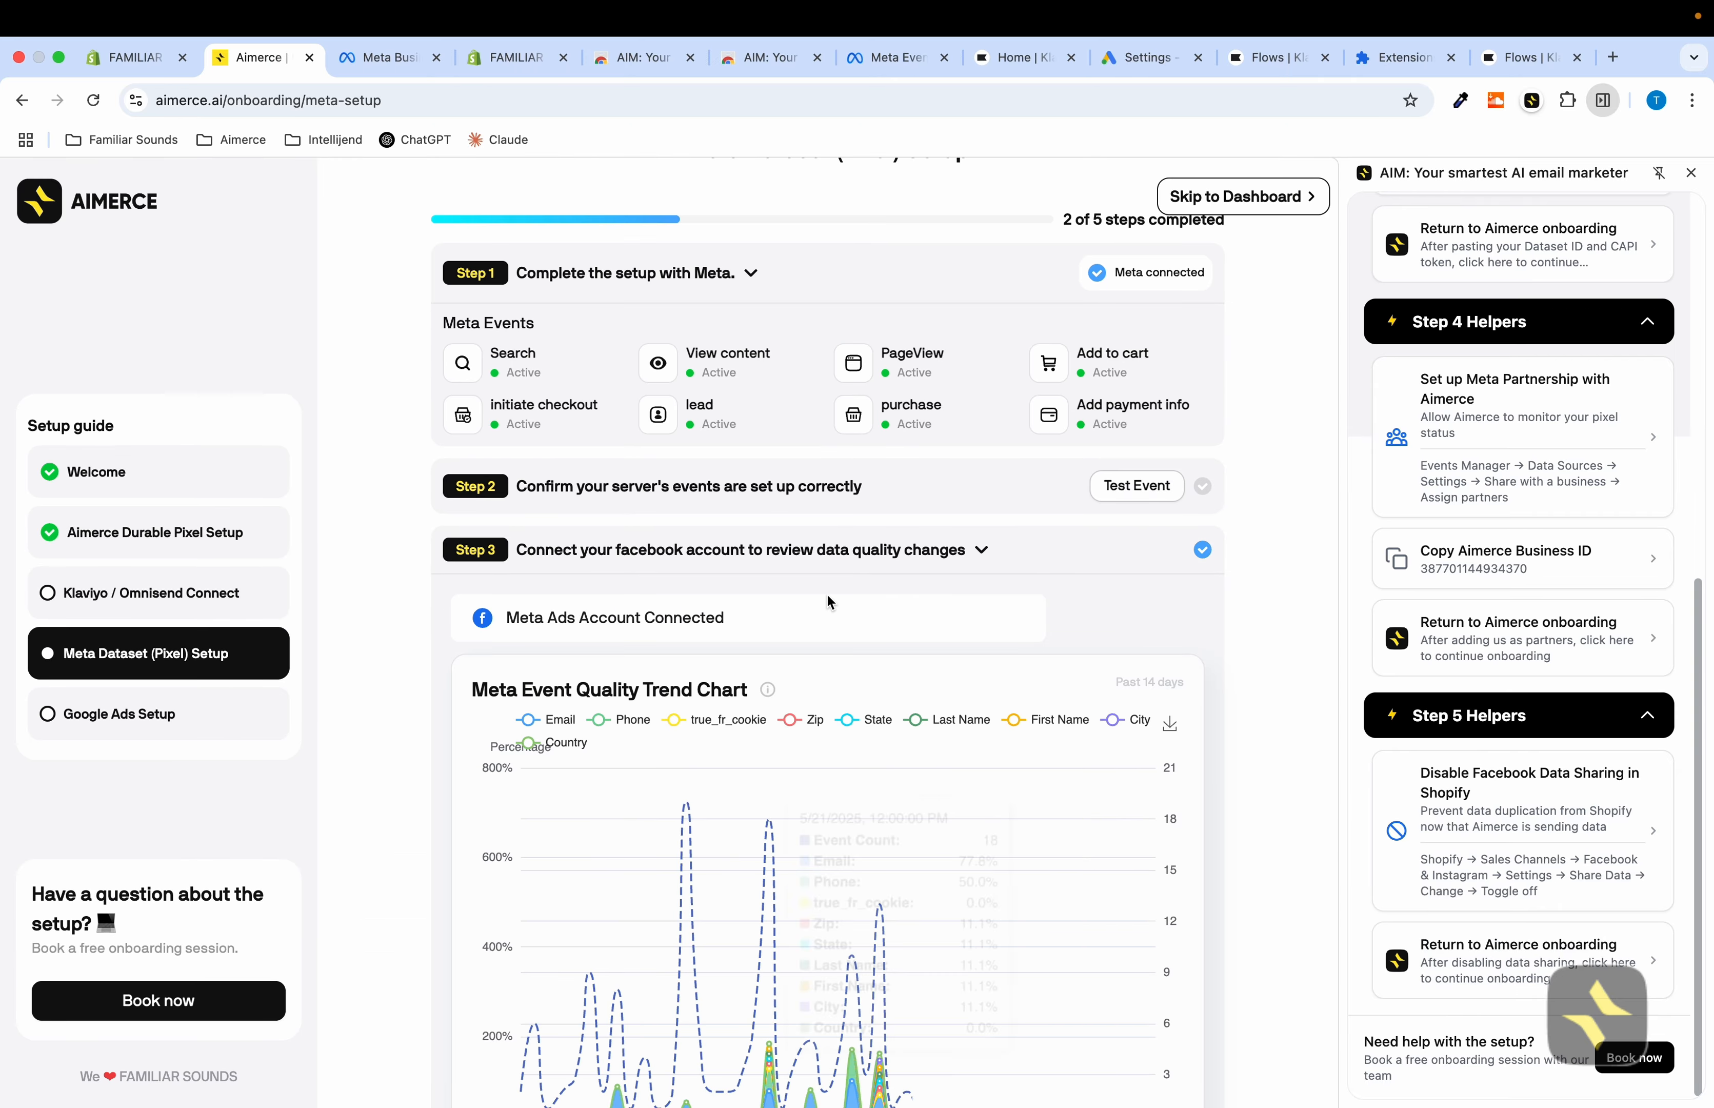
scroll(828, 602, "down", 5)
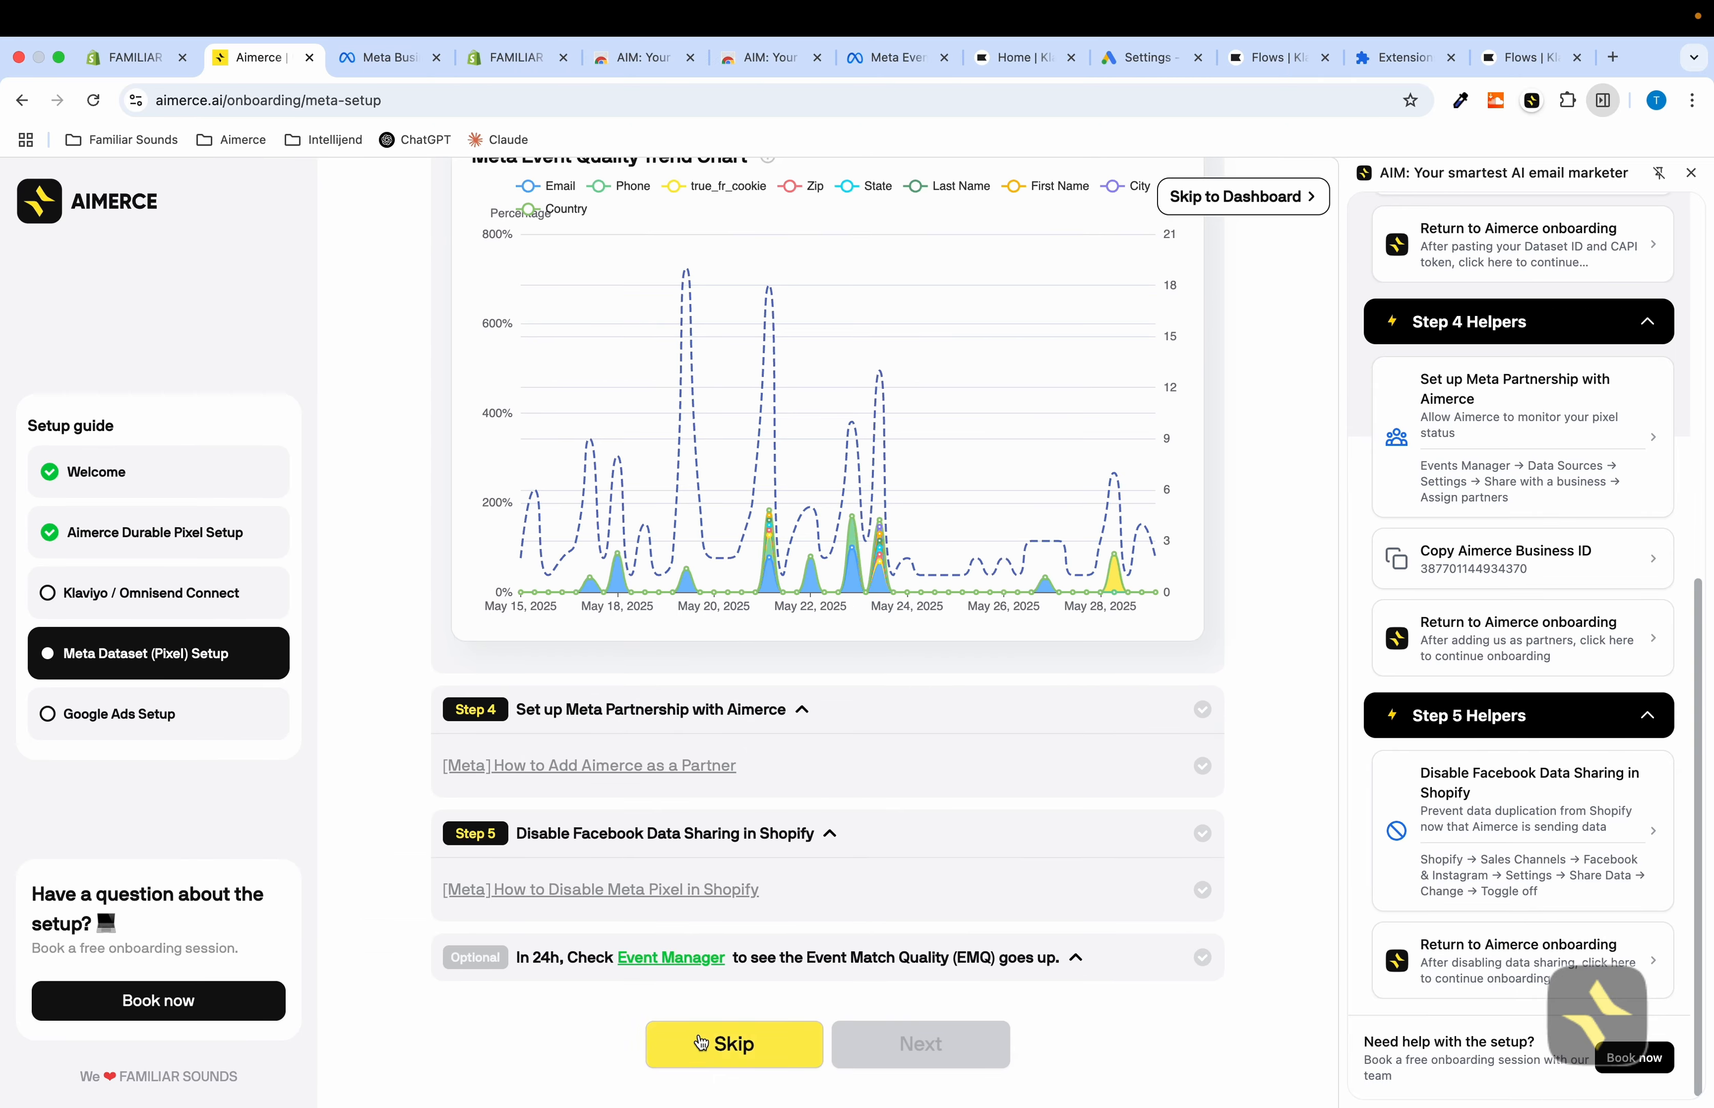
left_click(734, 1044)
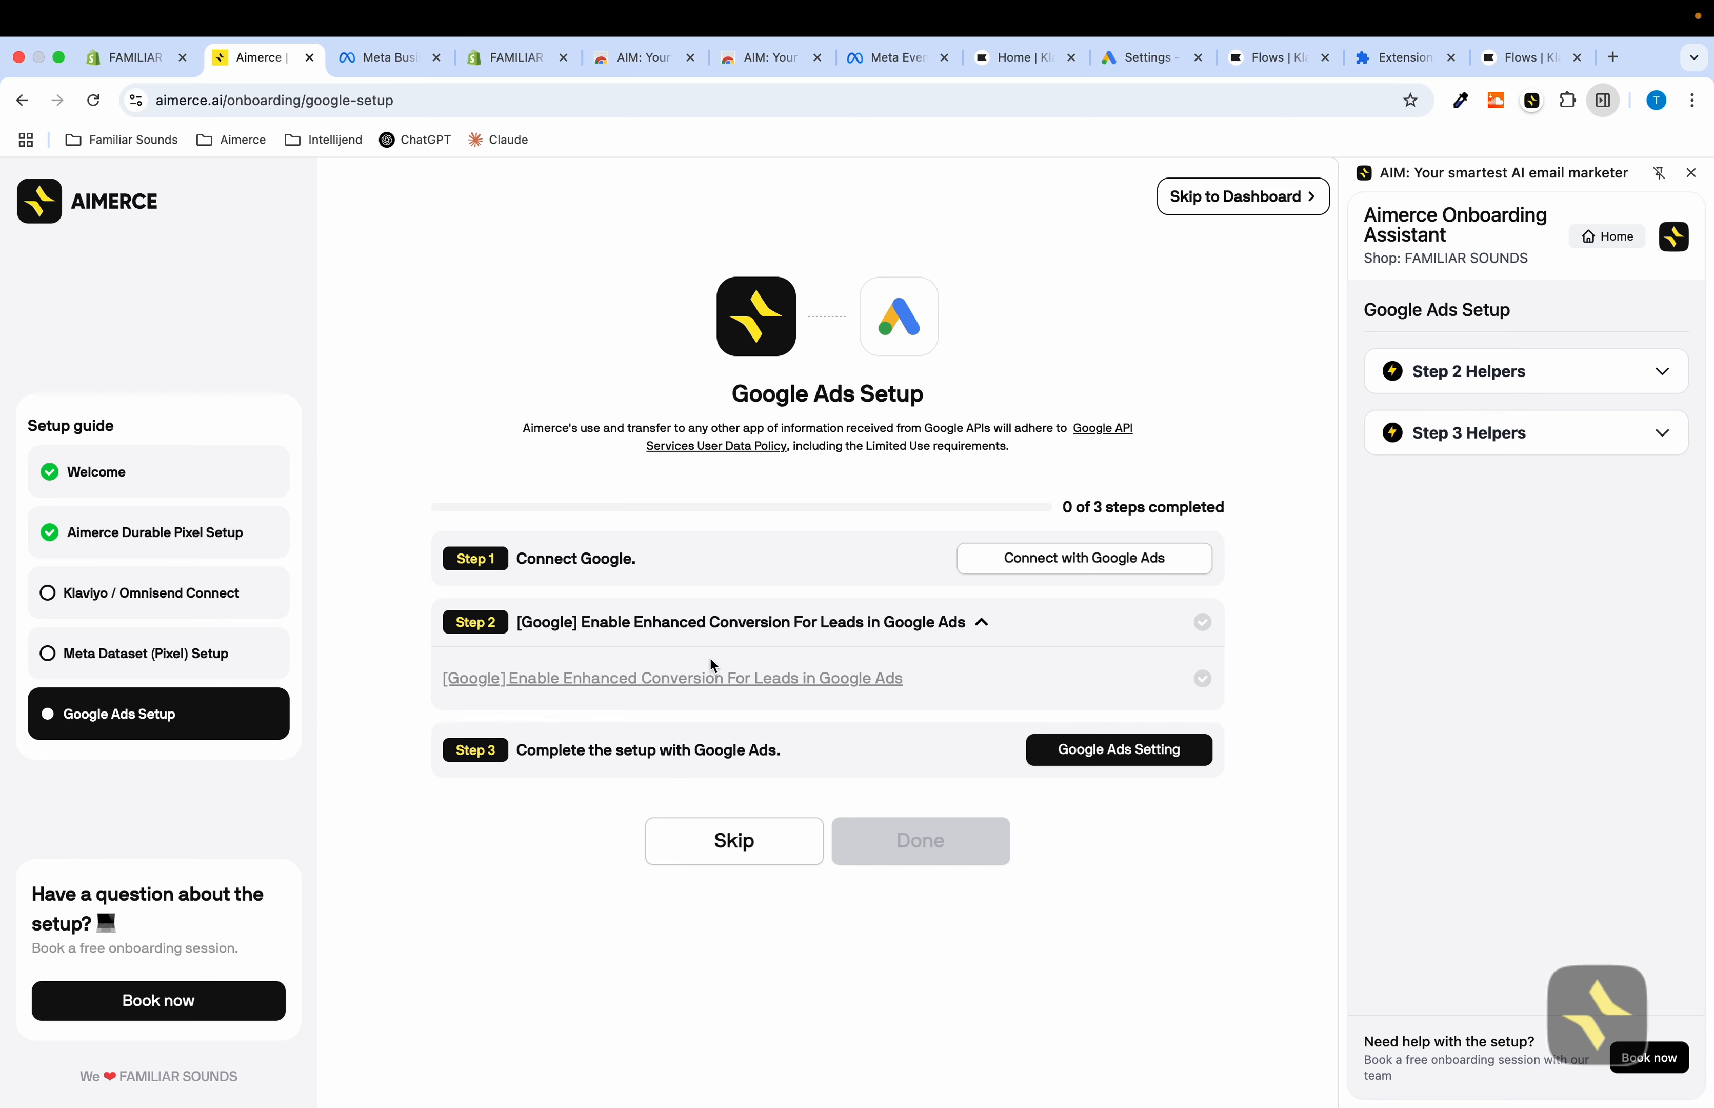
Connect Google Ads to Aimerce by signing in with the store owner's Google account
left_click(1078, 562)
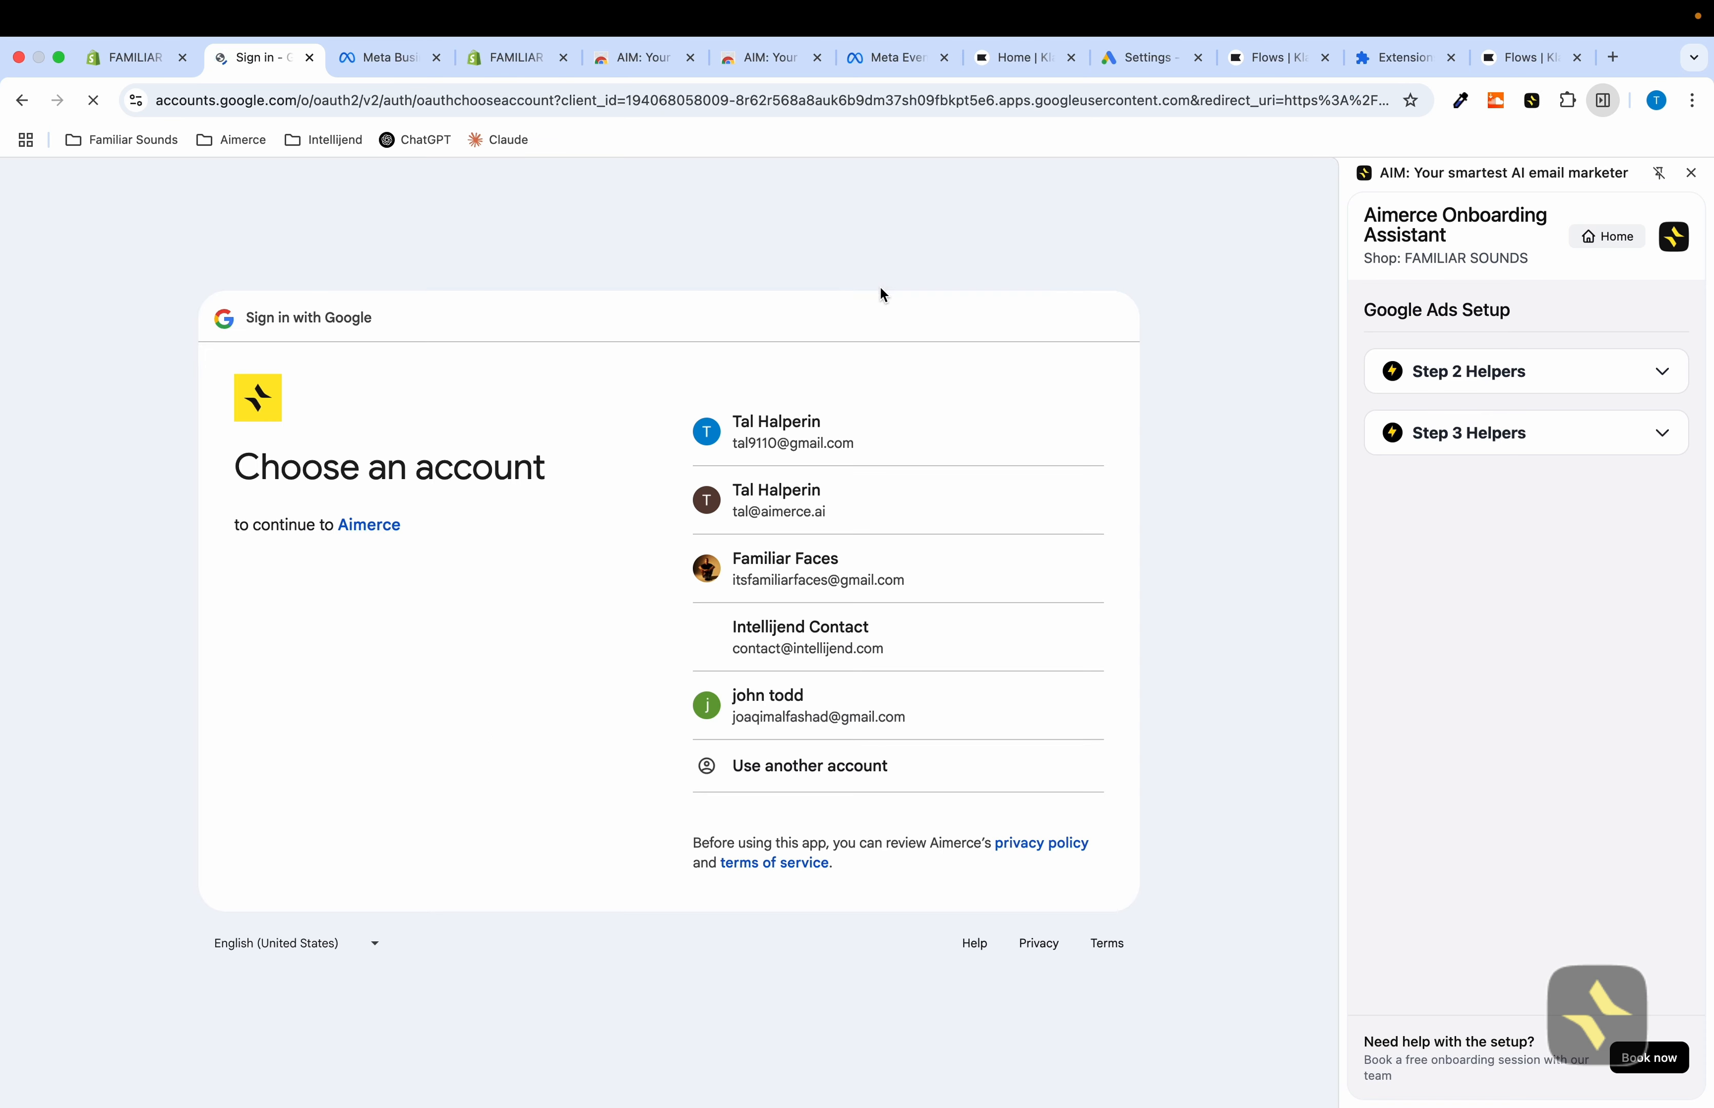
left_click(795, 437)
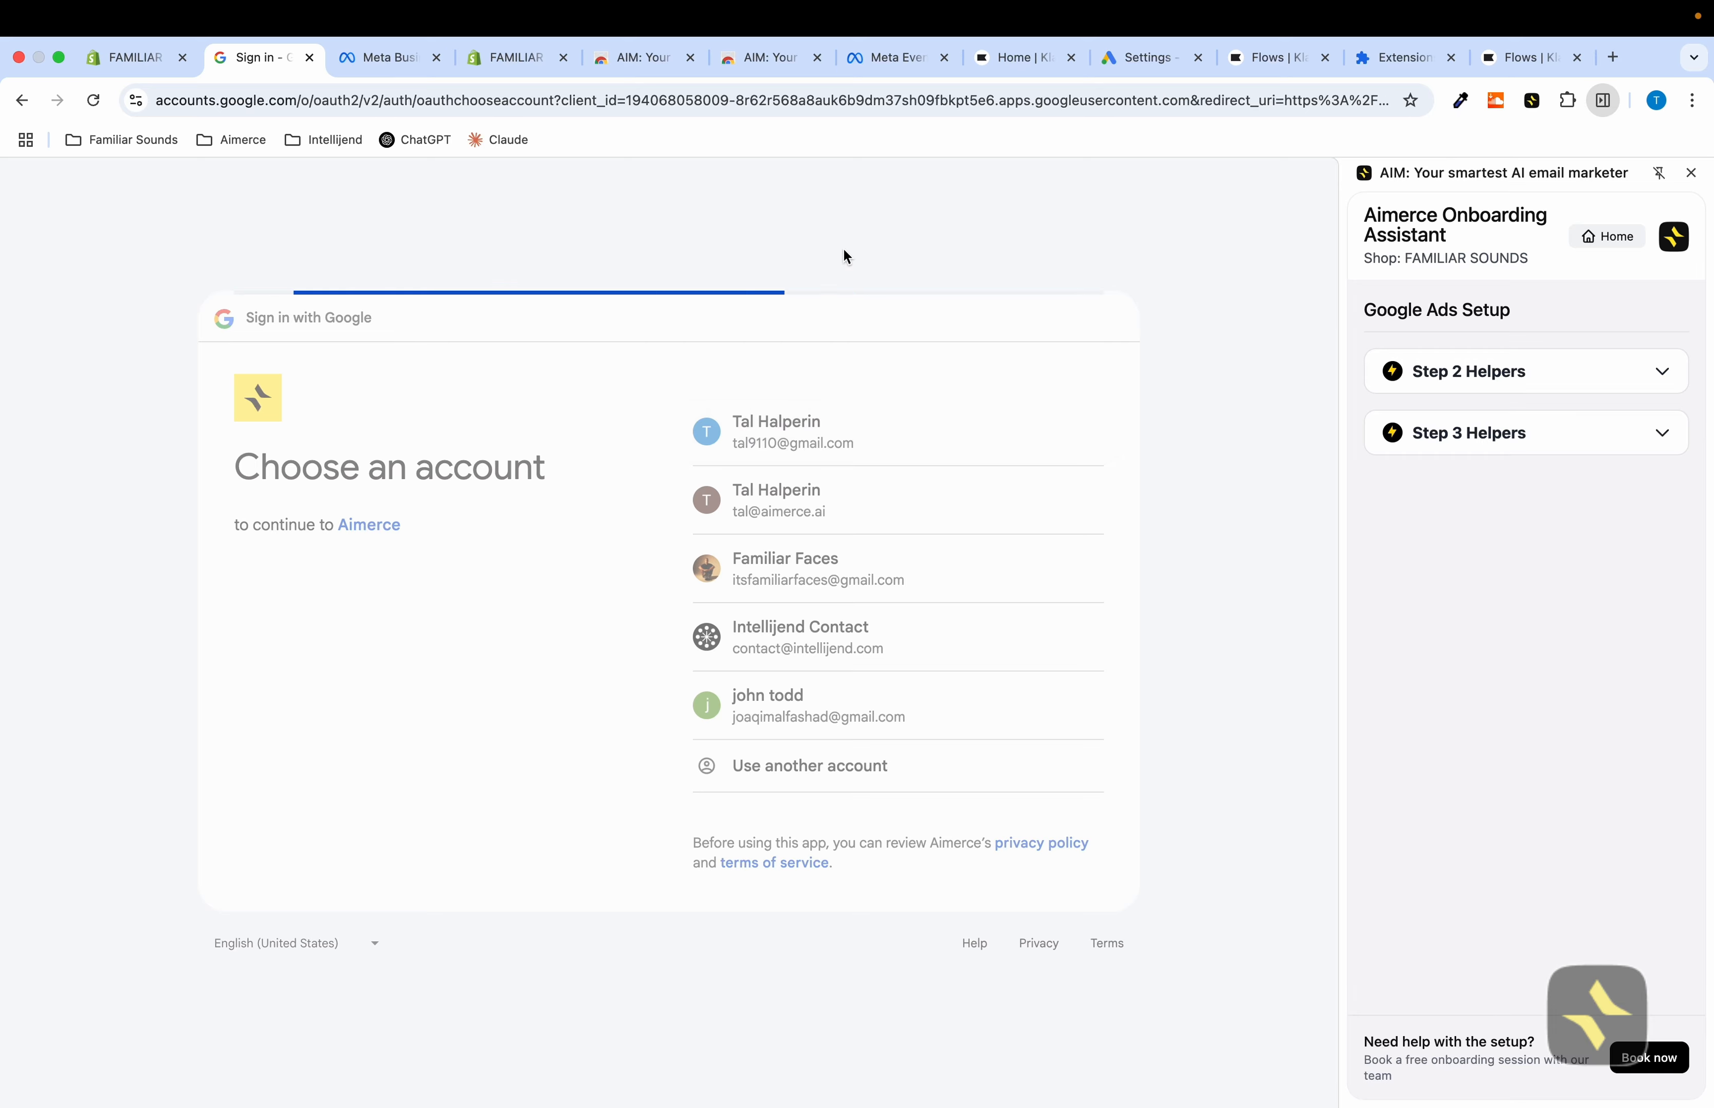
left_click(971, 812)
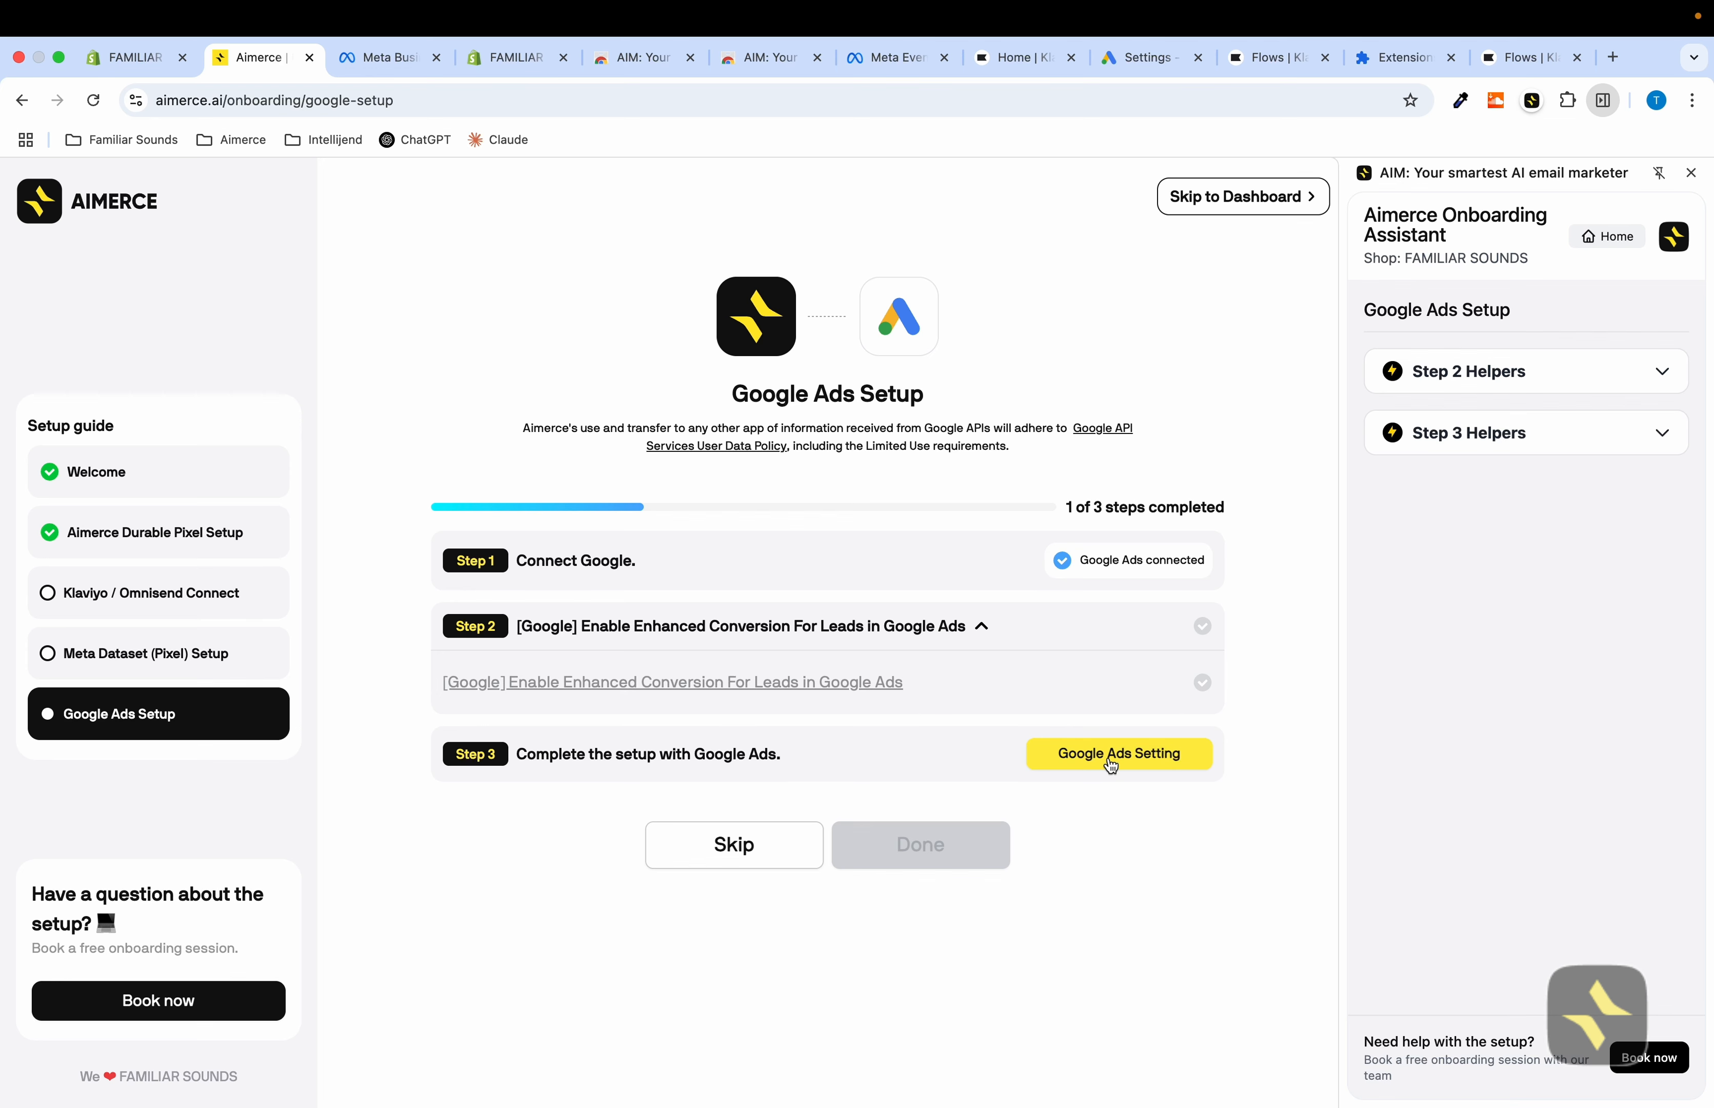
Turn on enhanced conversions for leads in Google Ads conversion settings using the Google tag, and save
left_click(1454, 381)
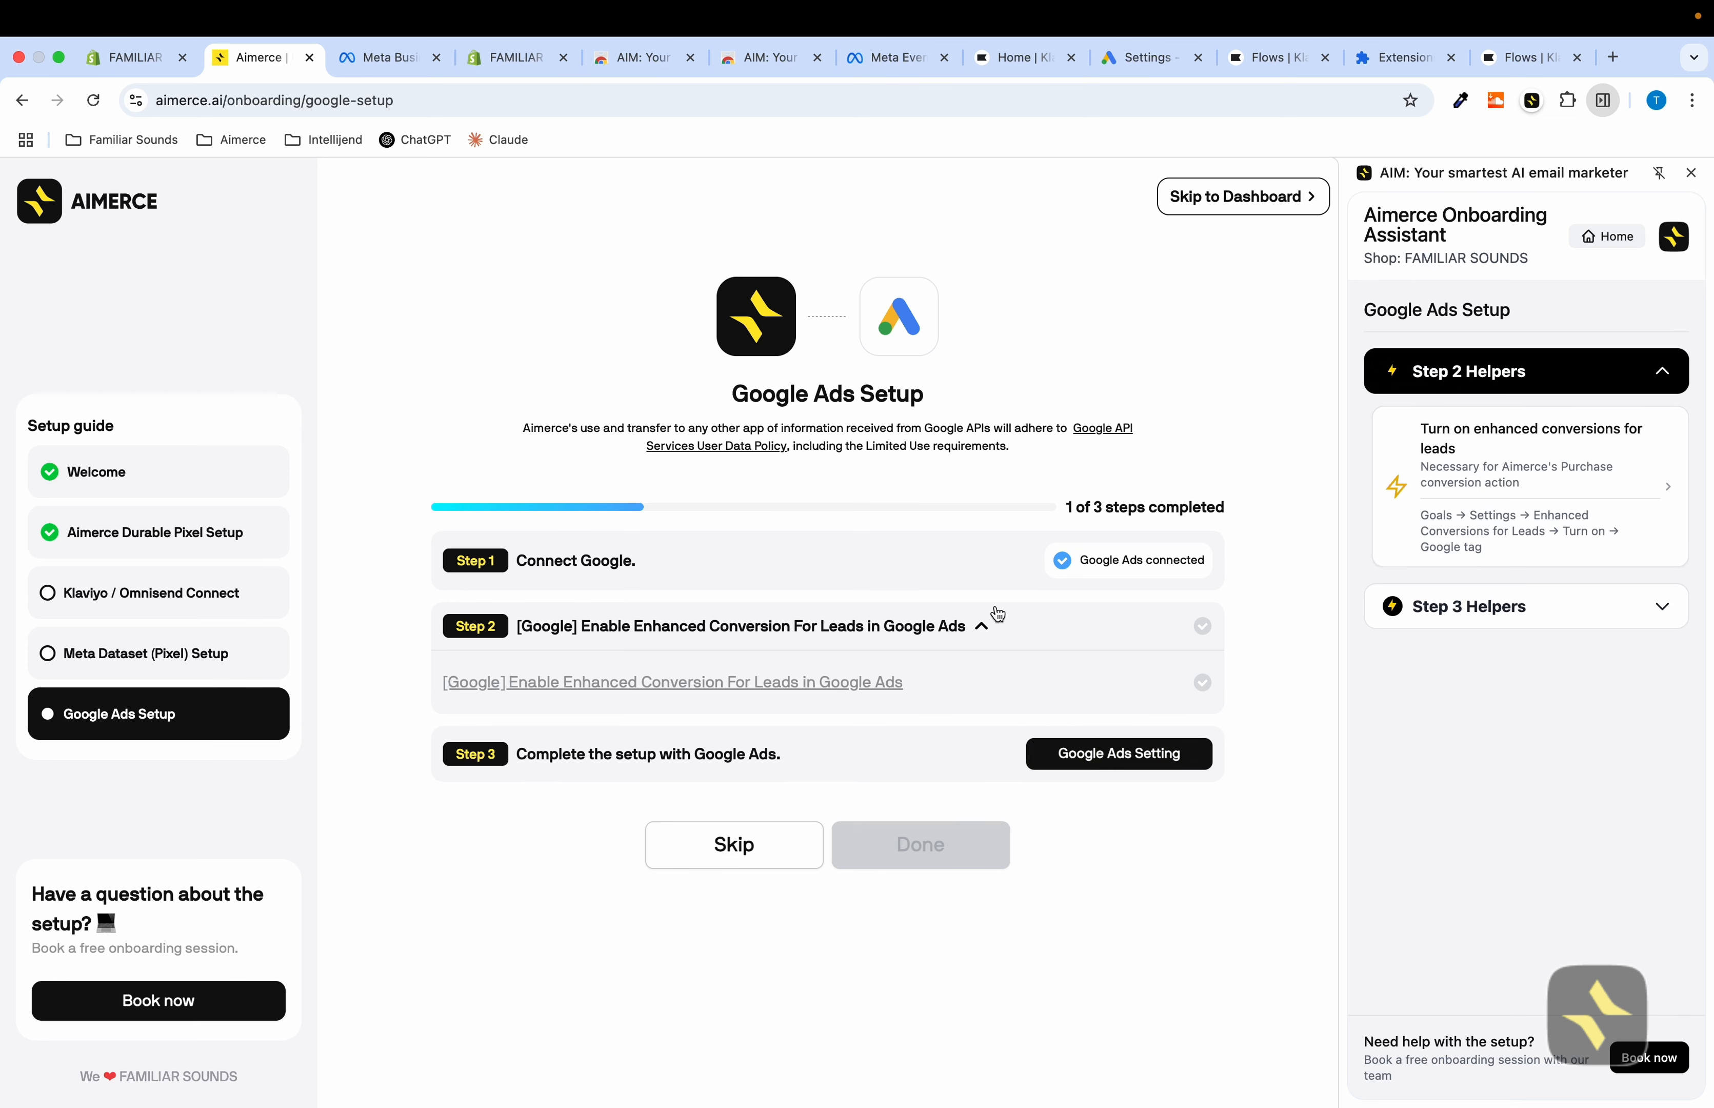
left_click(1520, 537)
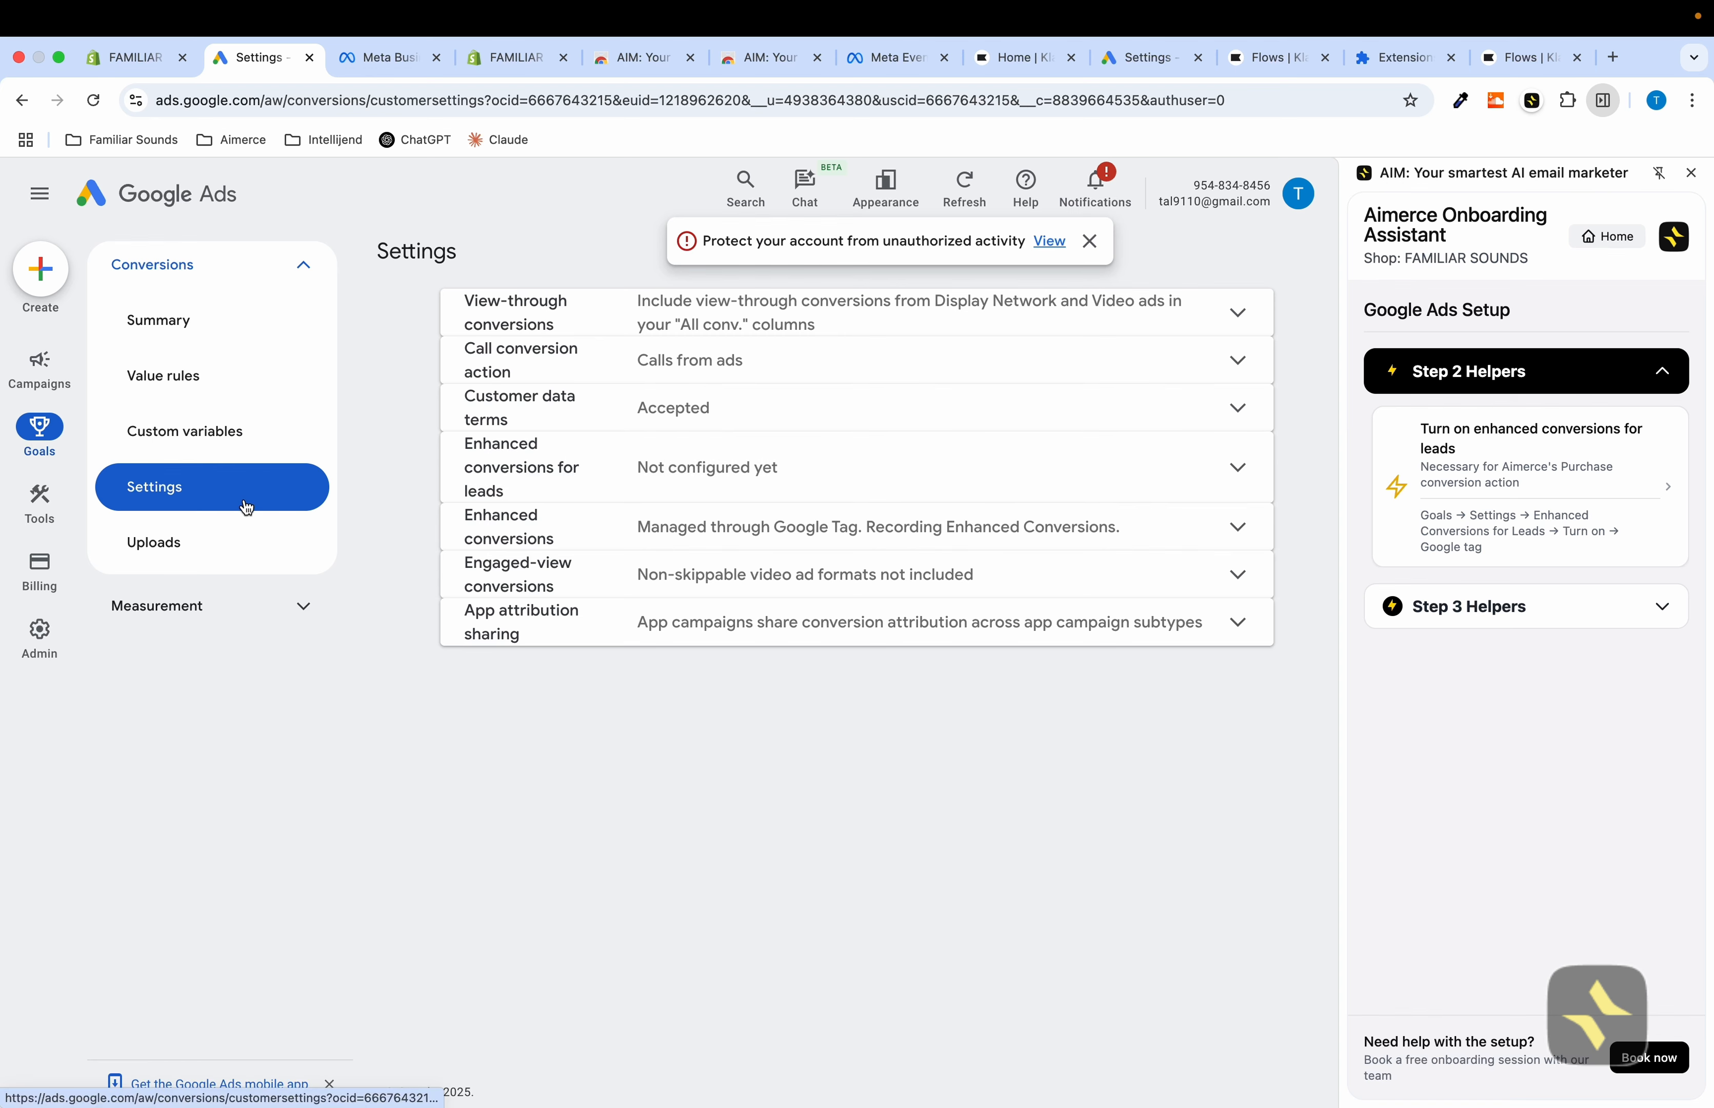
left_click(754, 482)
left_click(673, 540)
left_click(705, 662)
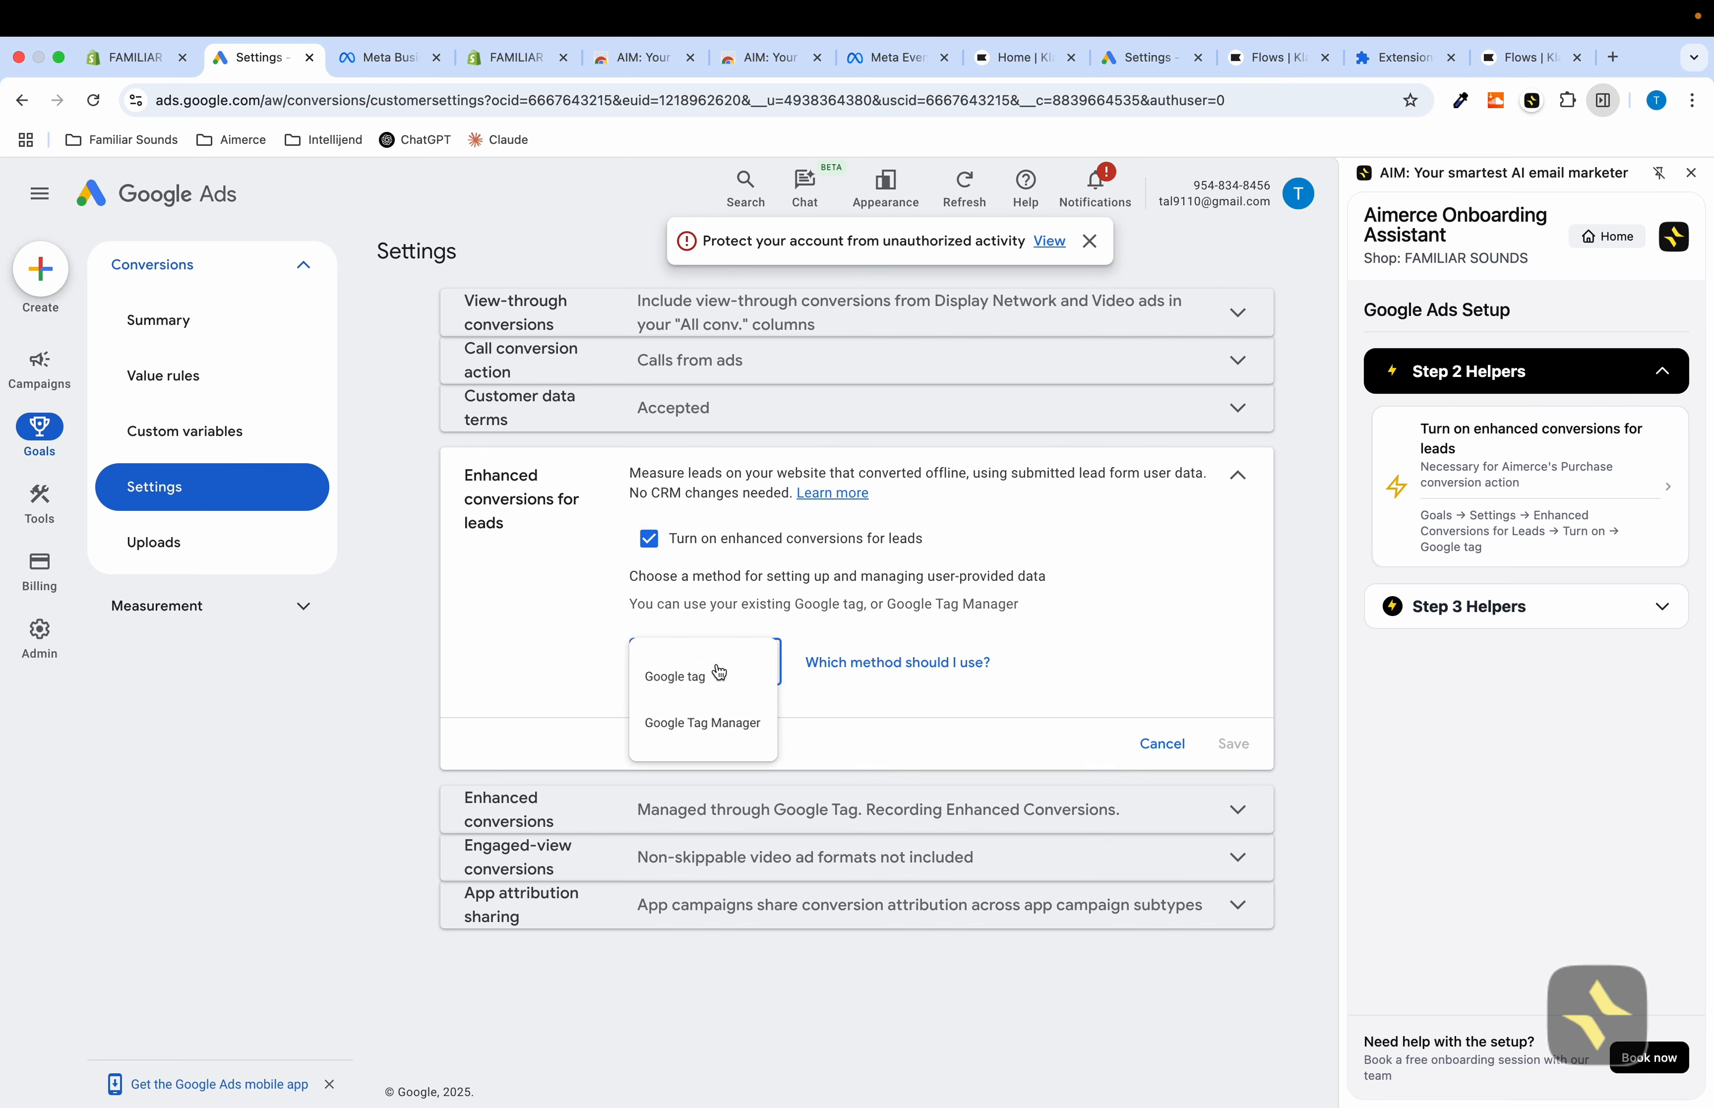
left_click(709, 675)
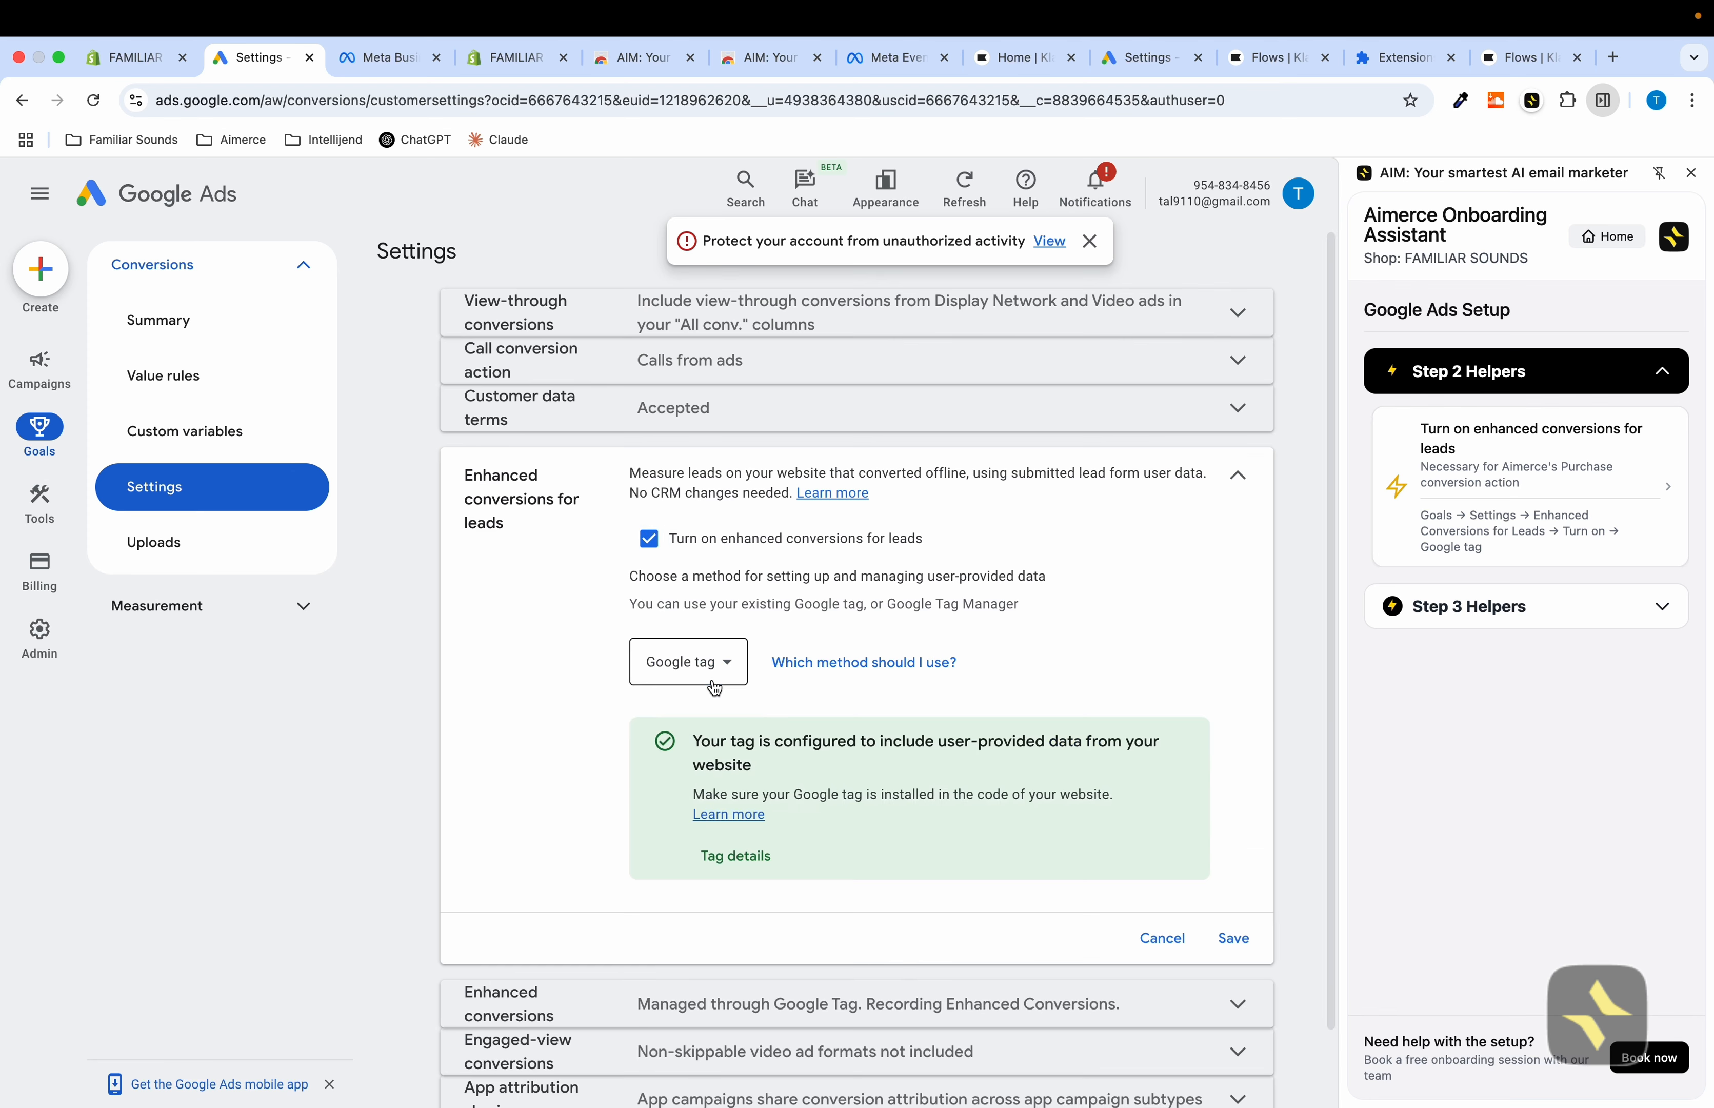
left_click(1235, 938)
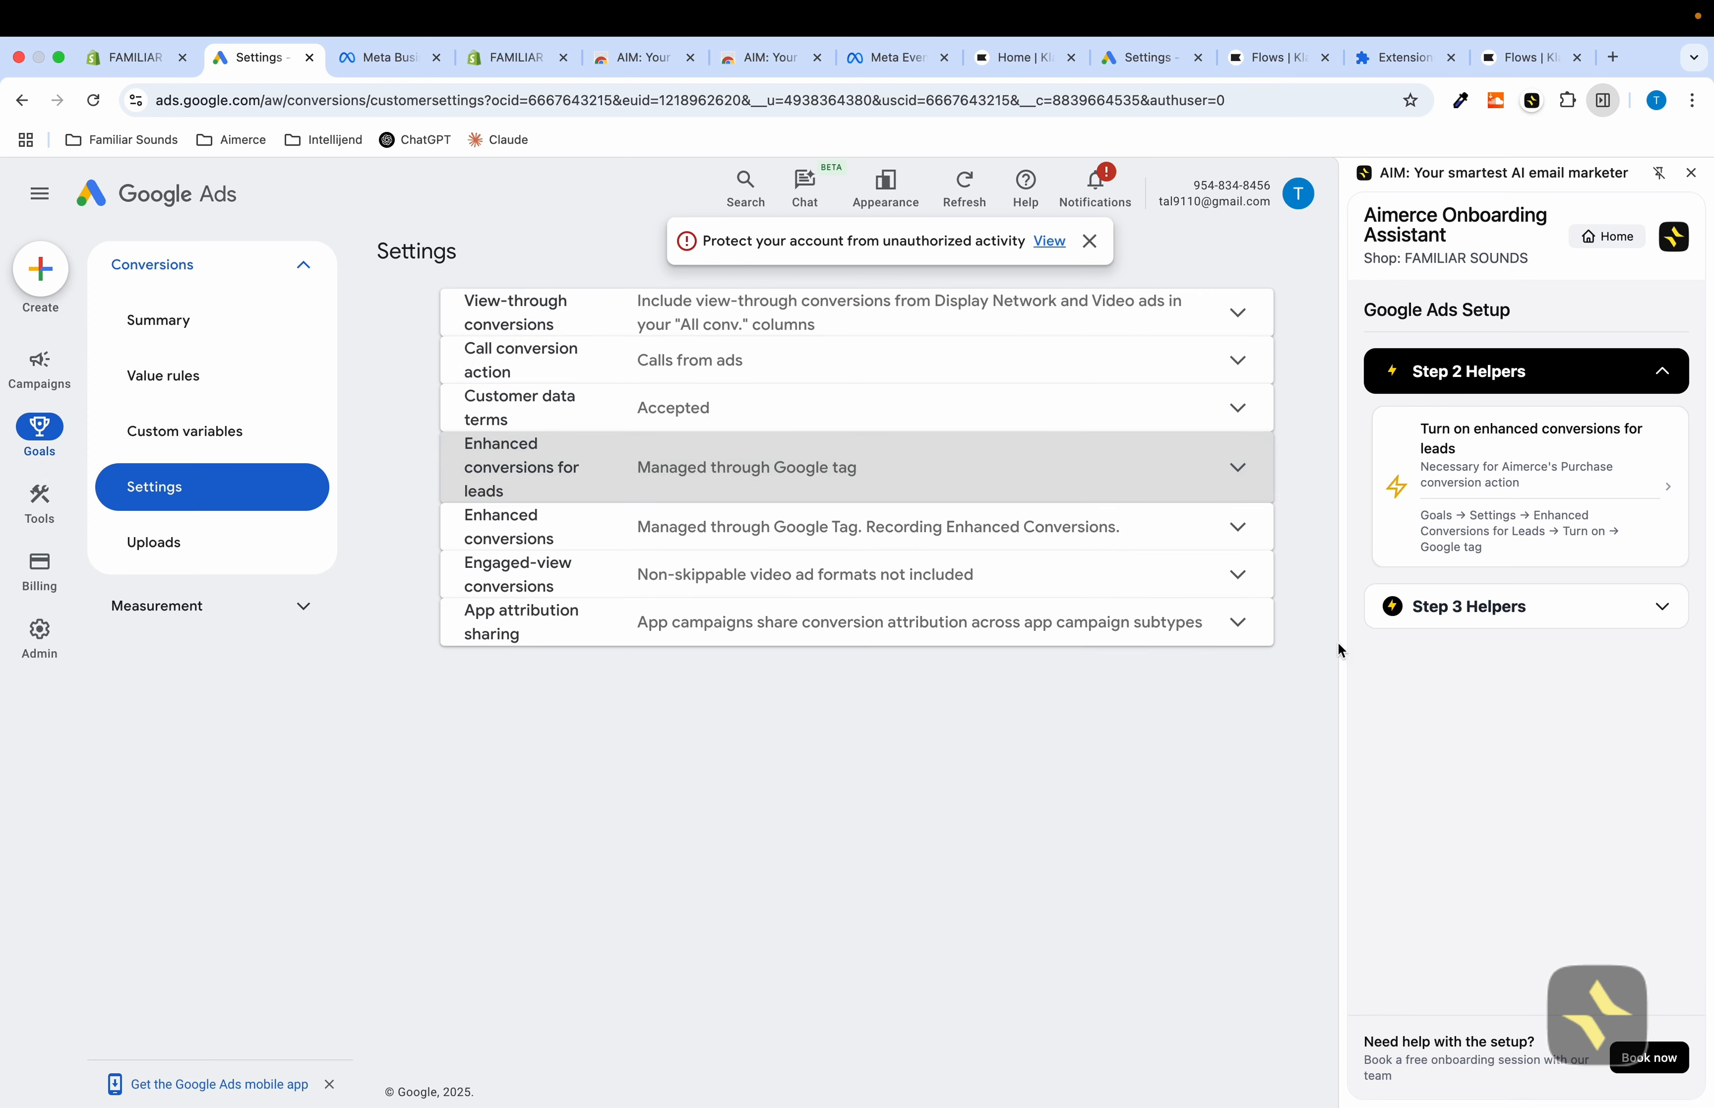
Copy the Google Ads account ID into the assistant's account ID field and return to onboarding
left_click(1486, 607)
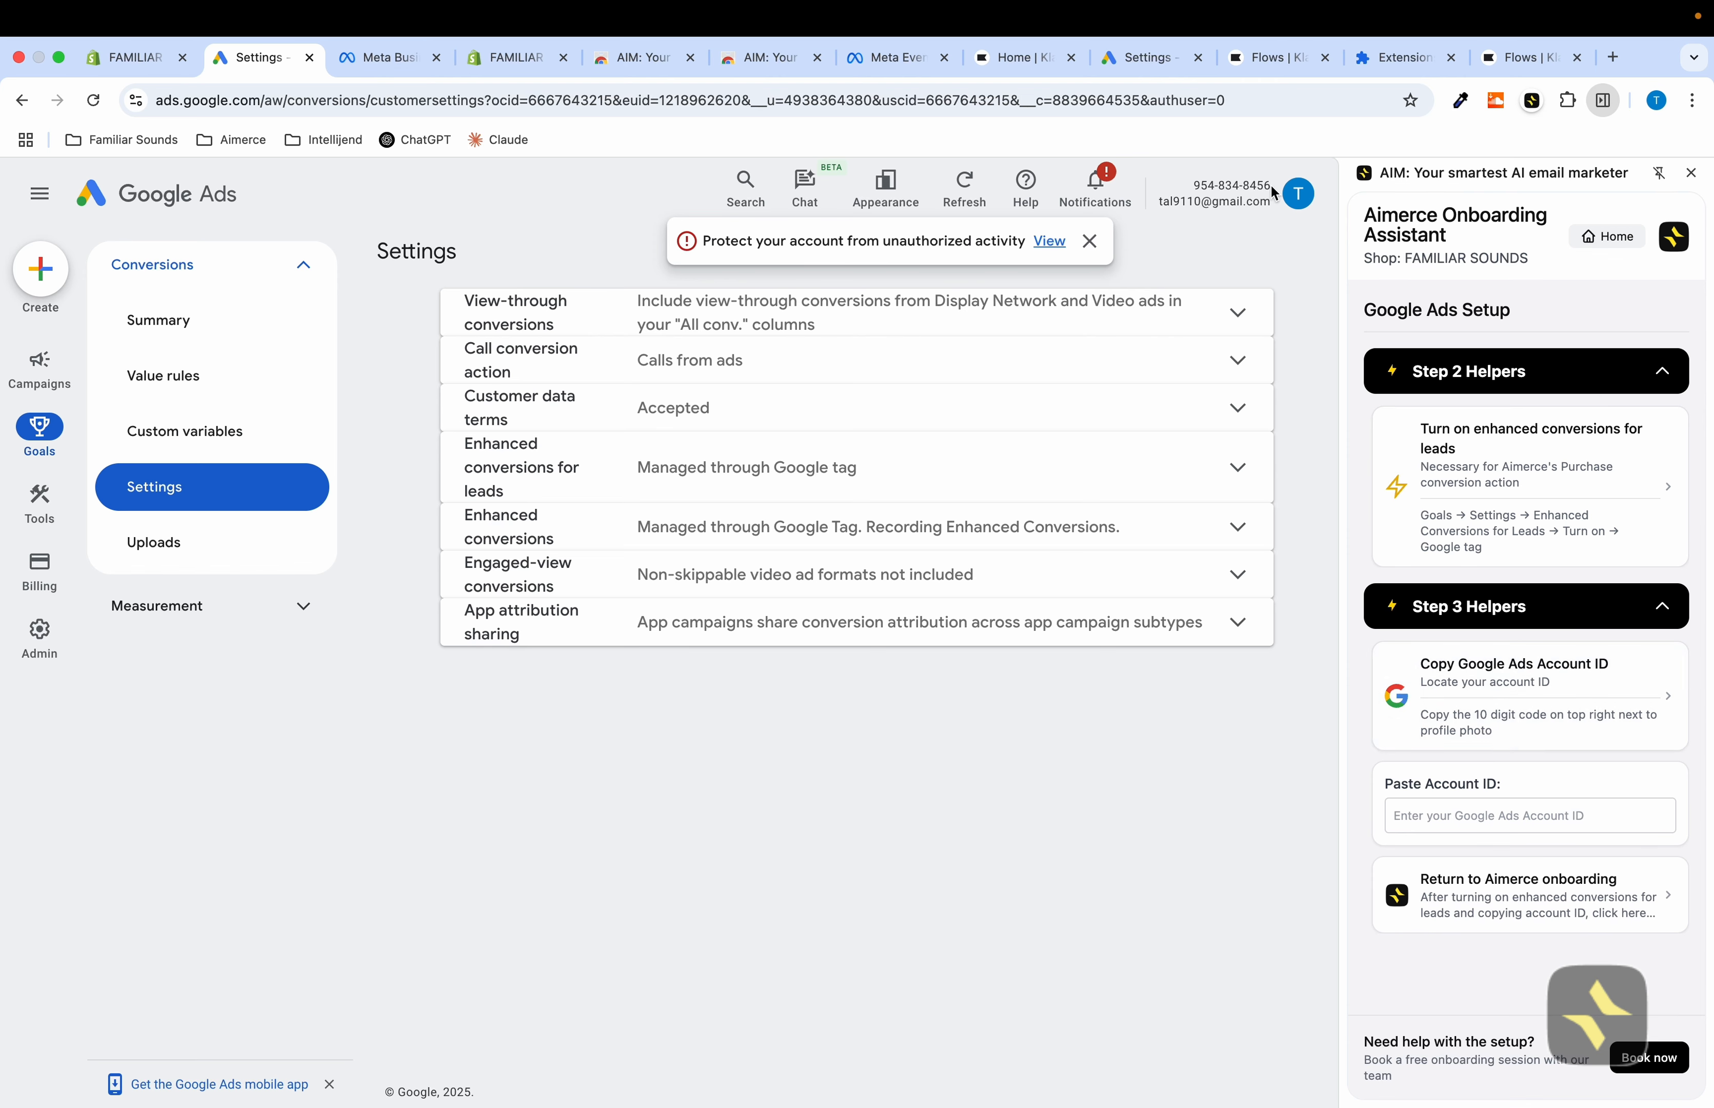
left_click_drag(1274, 192, 1194, 191)
key("super+c")
left_click(1485, 815)
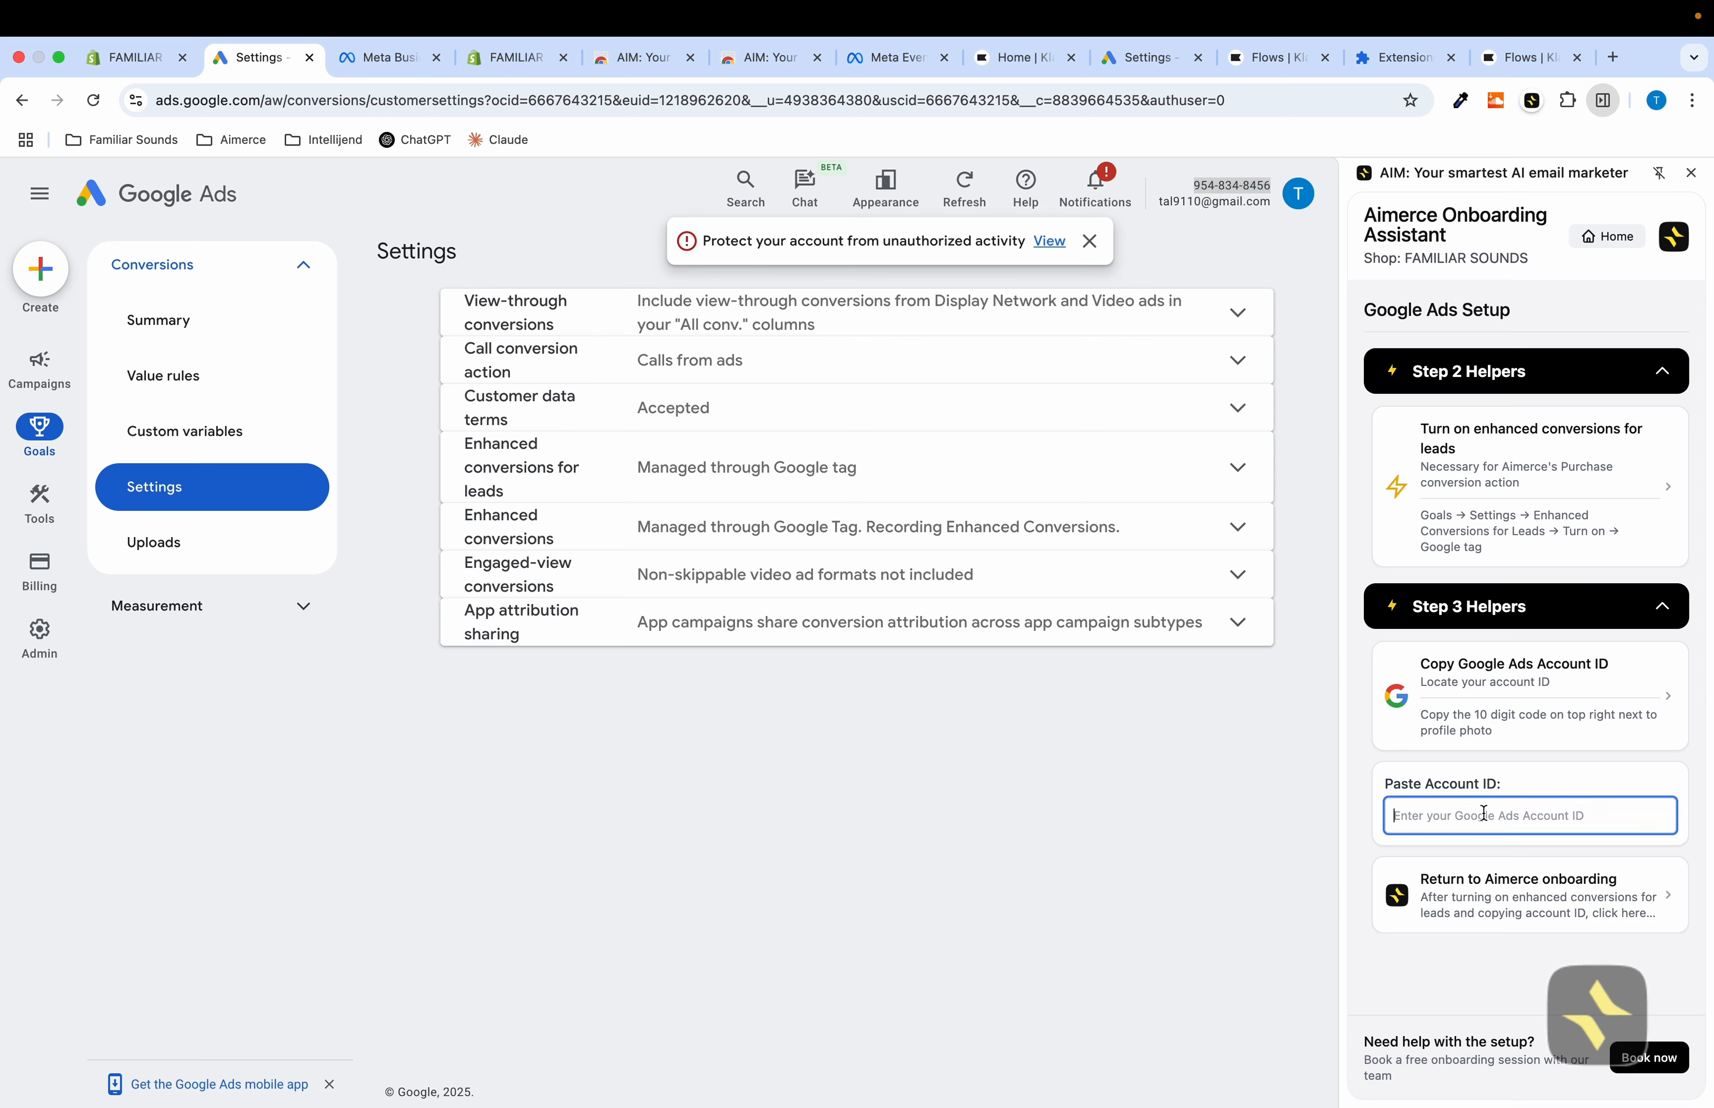
key("super+v")
left_click(1506, 897)
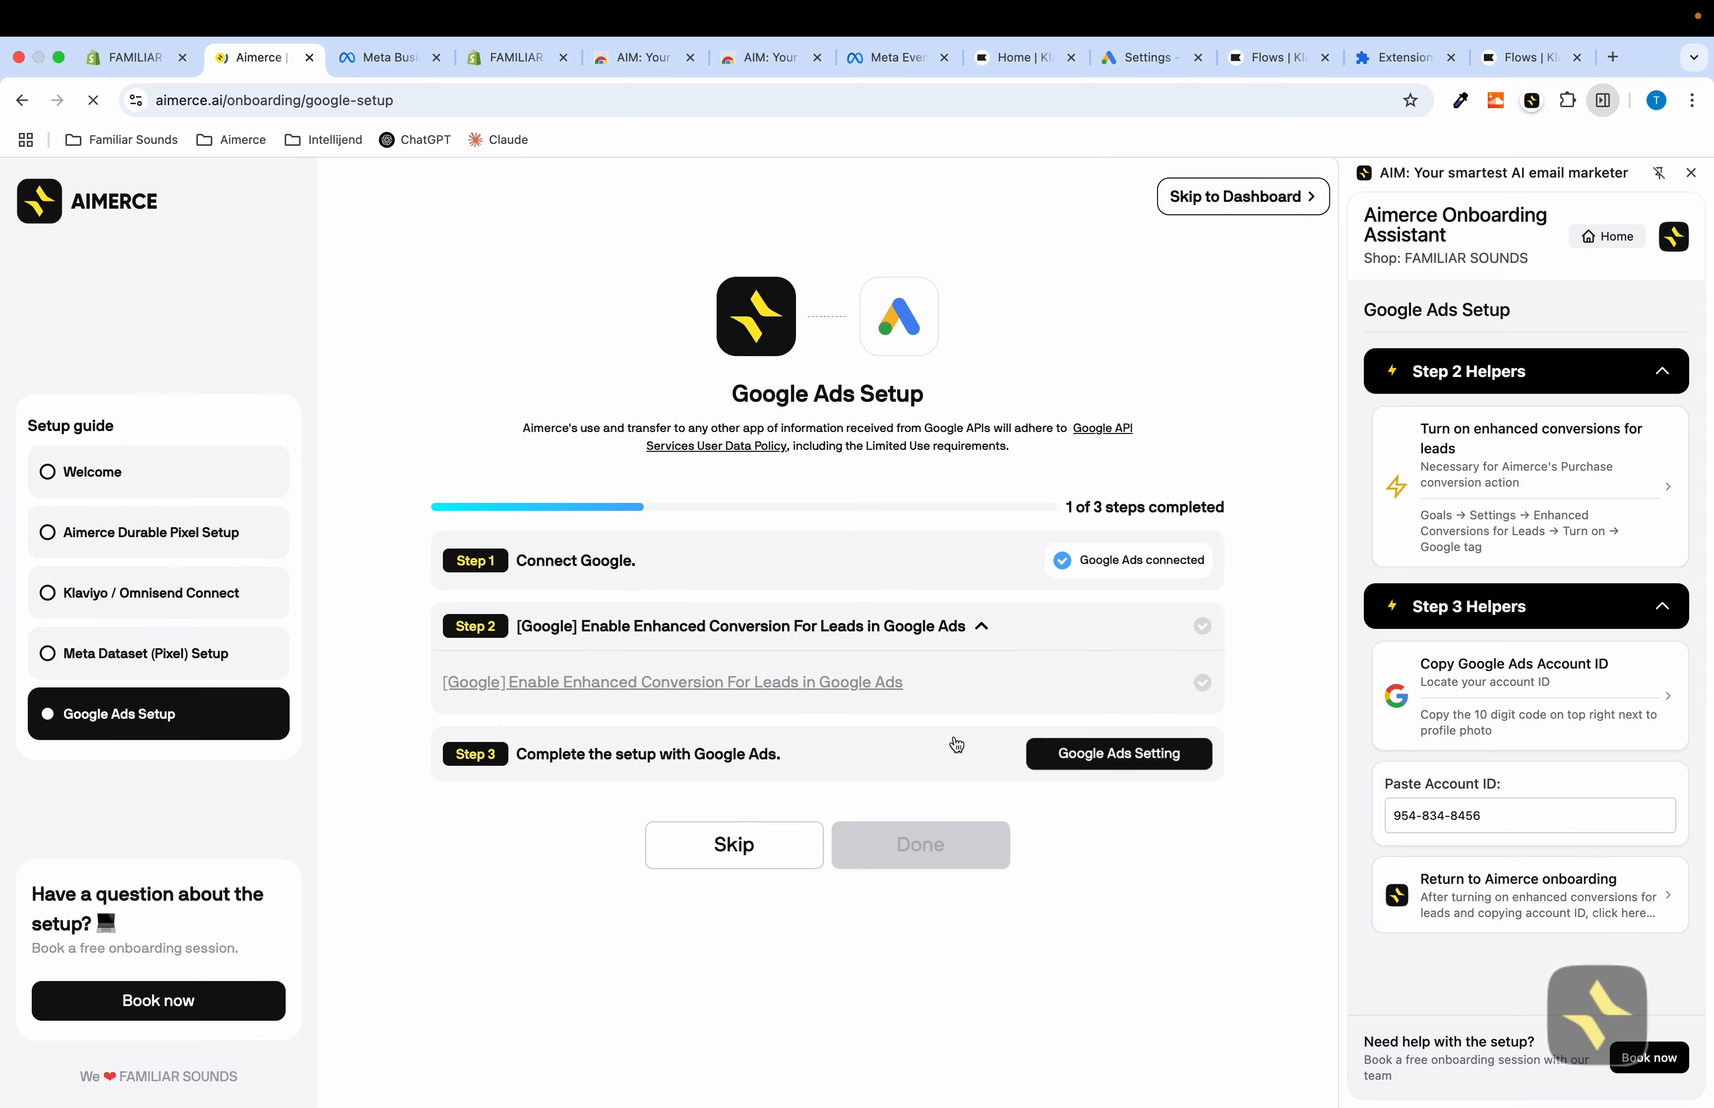
Enter the Google Ads account ID as Customer ID in Google Ads Settings, continue, and skip to the dashboard
left_click(1071, 755)
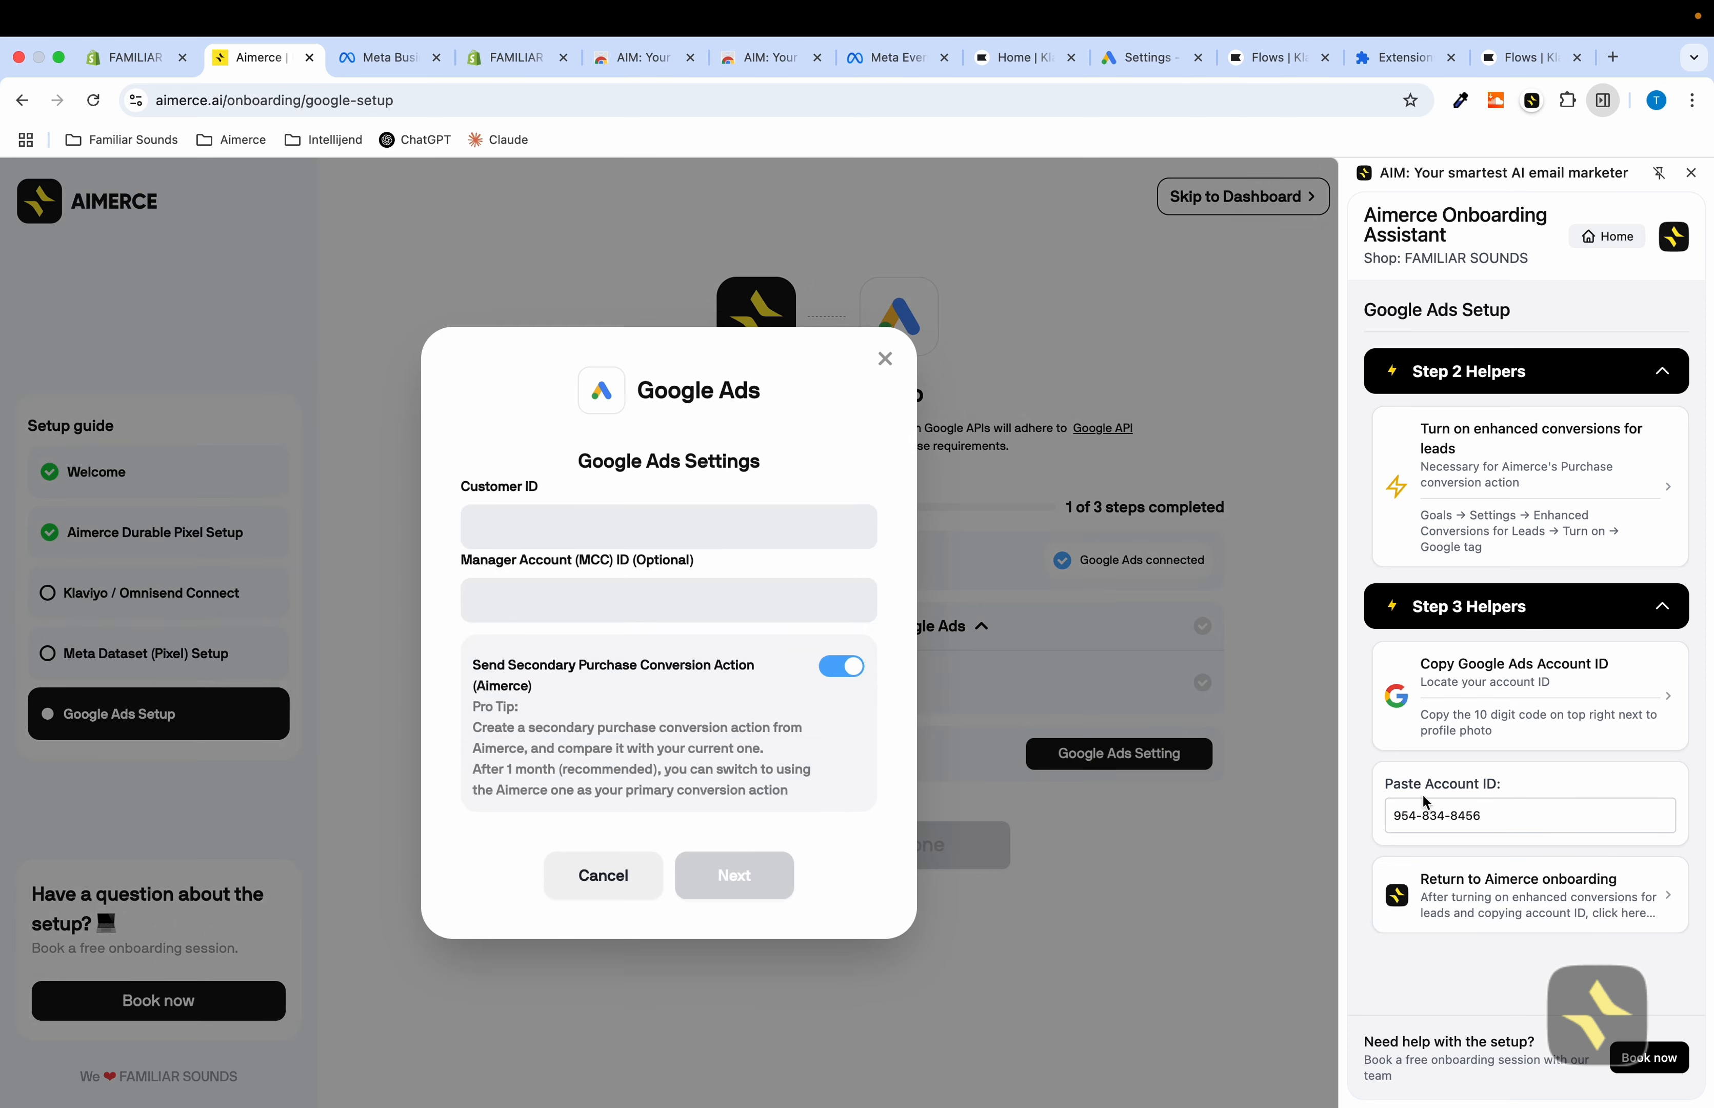
left_click(1458, 811)
left_click_drag(1458, 810, 1346, 825)
left_click(597, 522)
key("super+v")
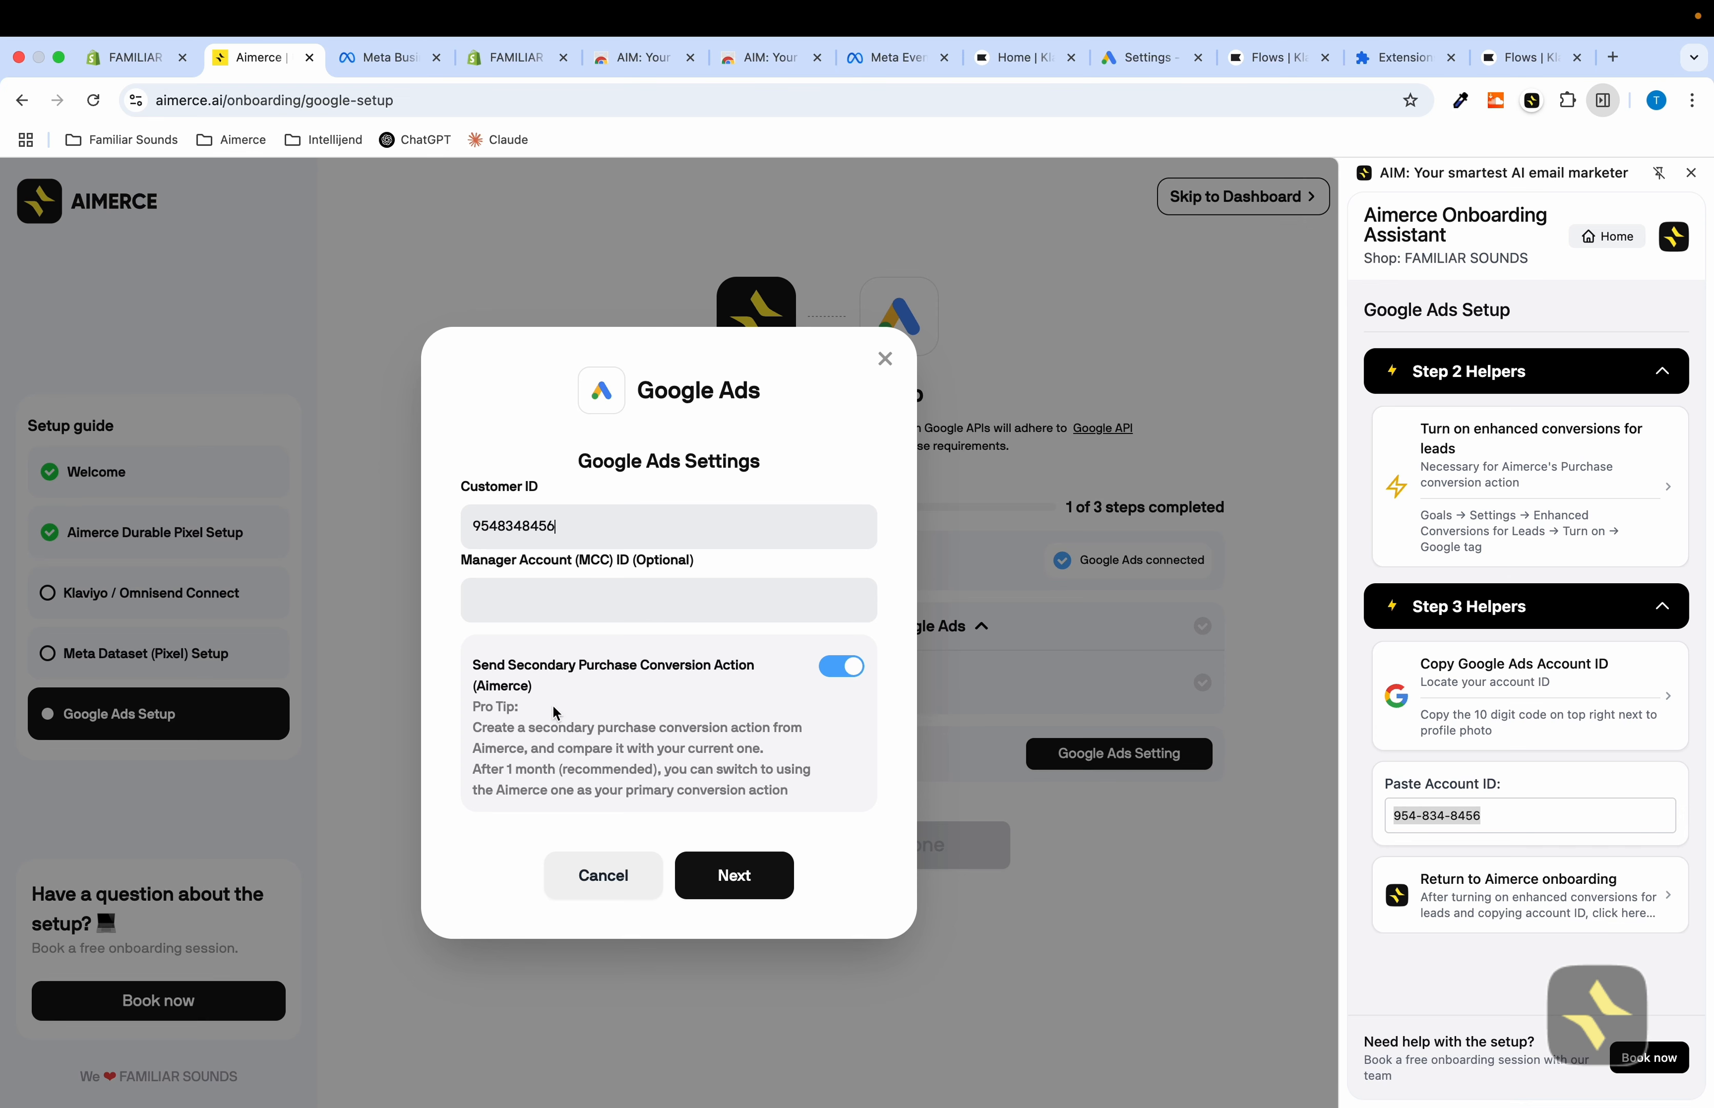
left_click(724, 876)
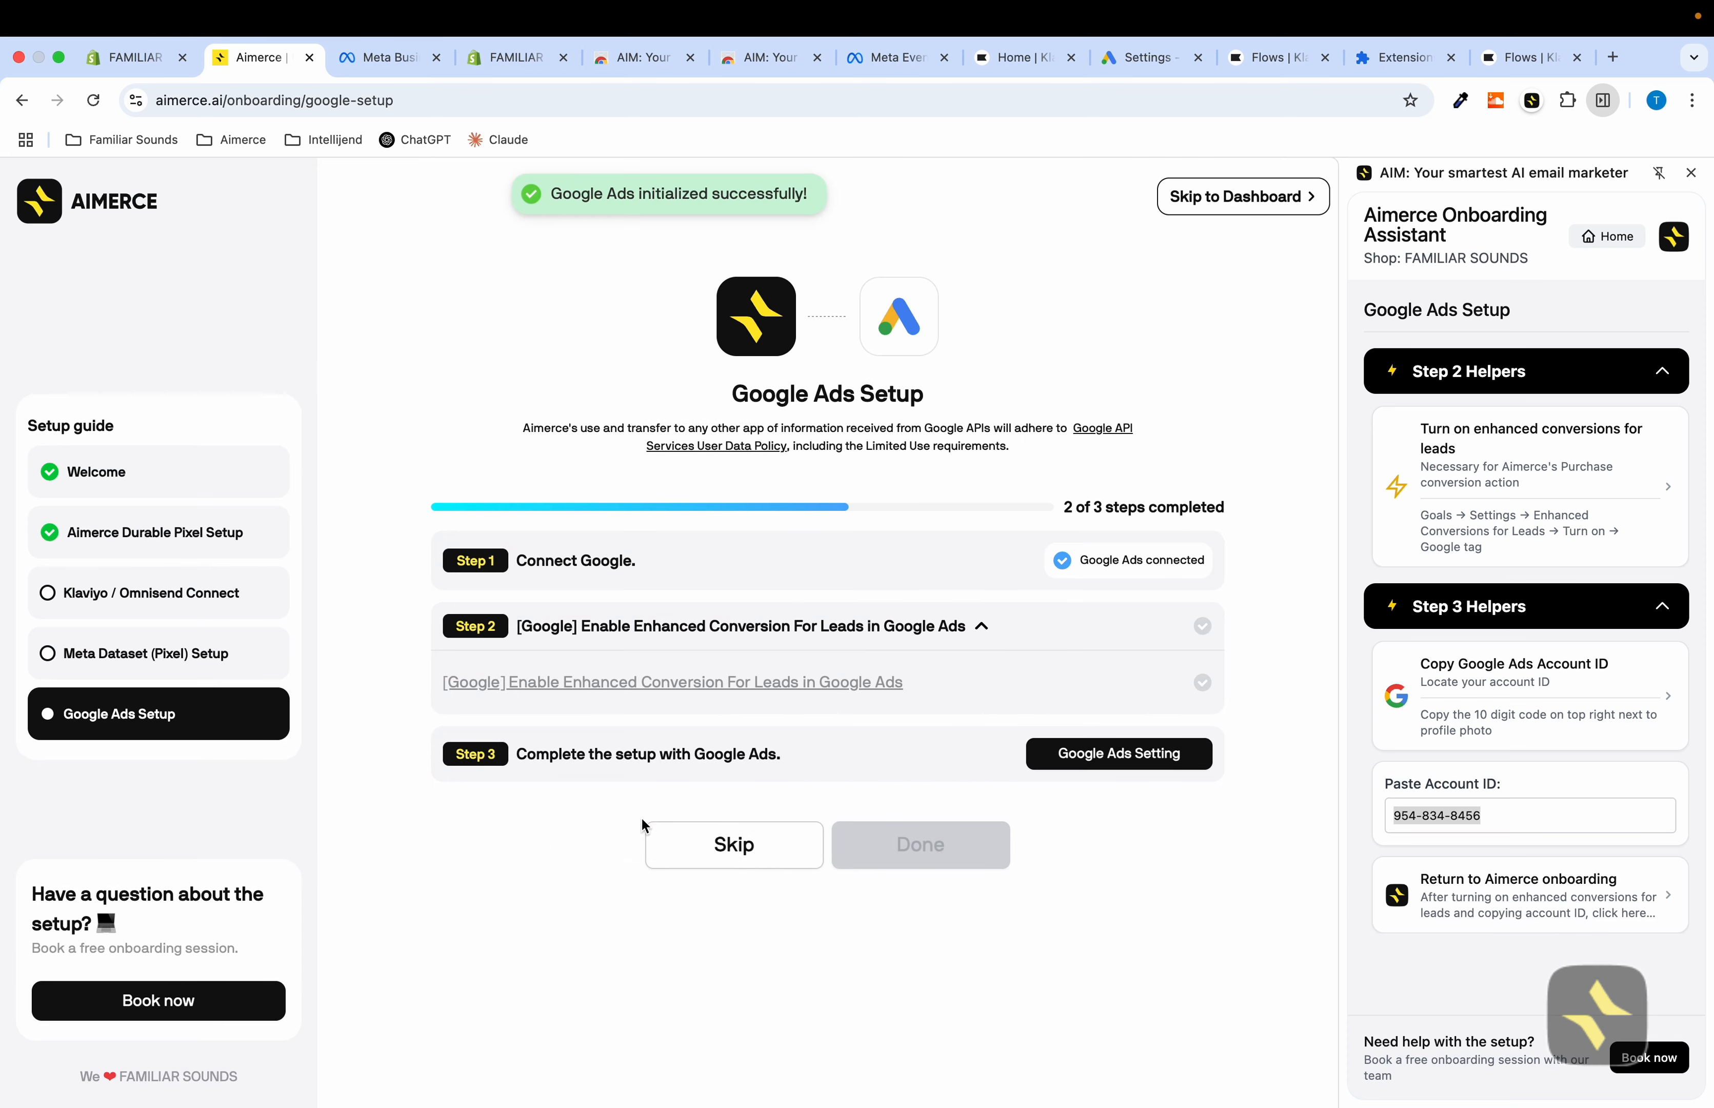
left_click(1257, 196)
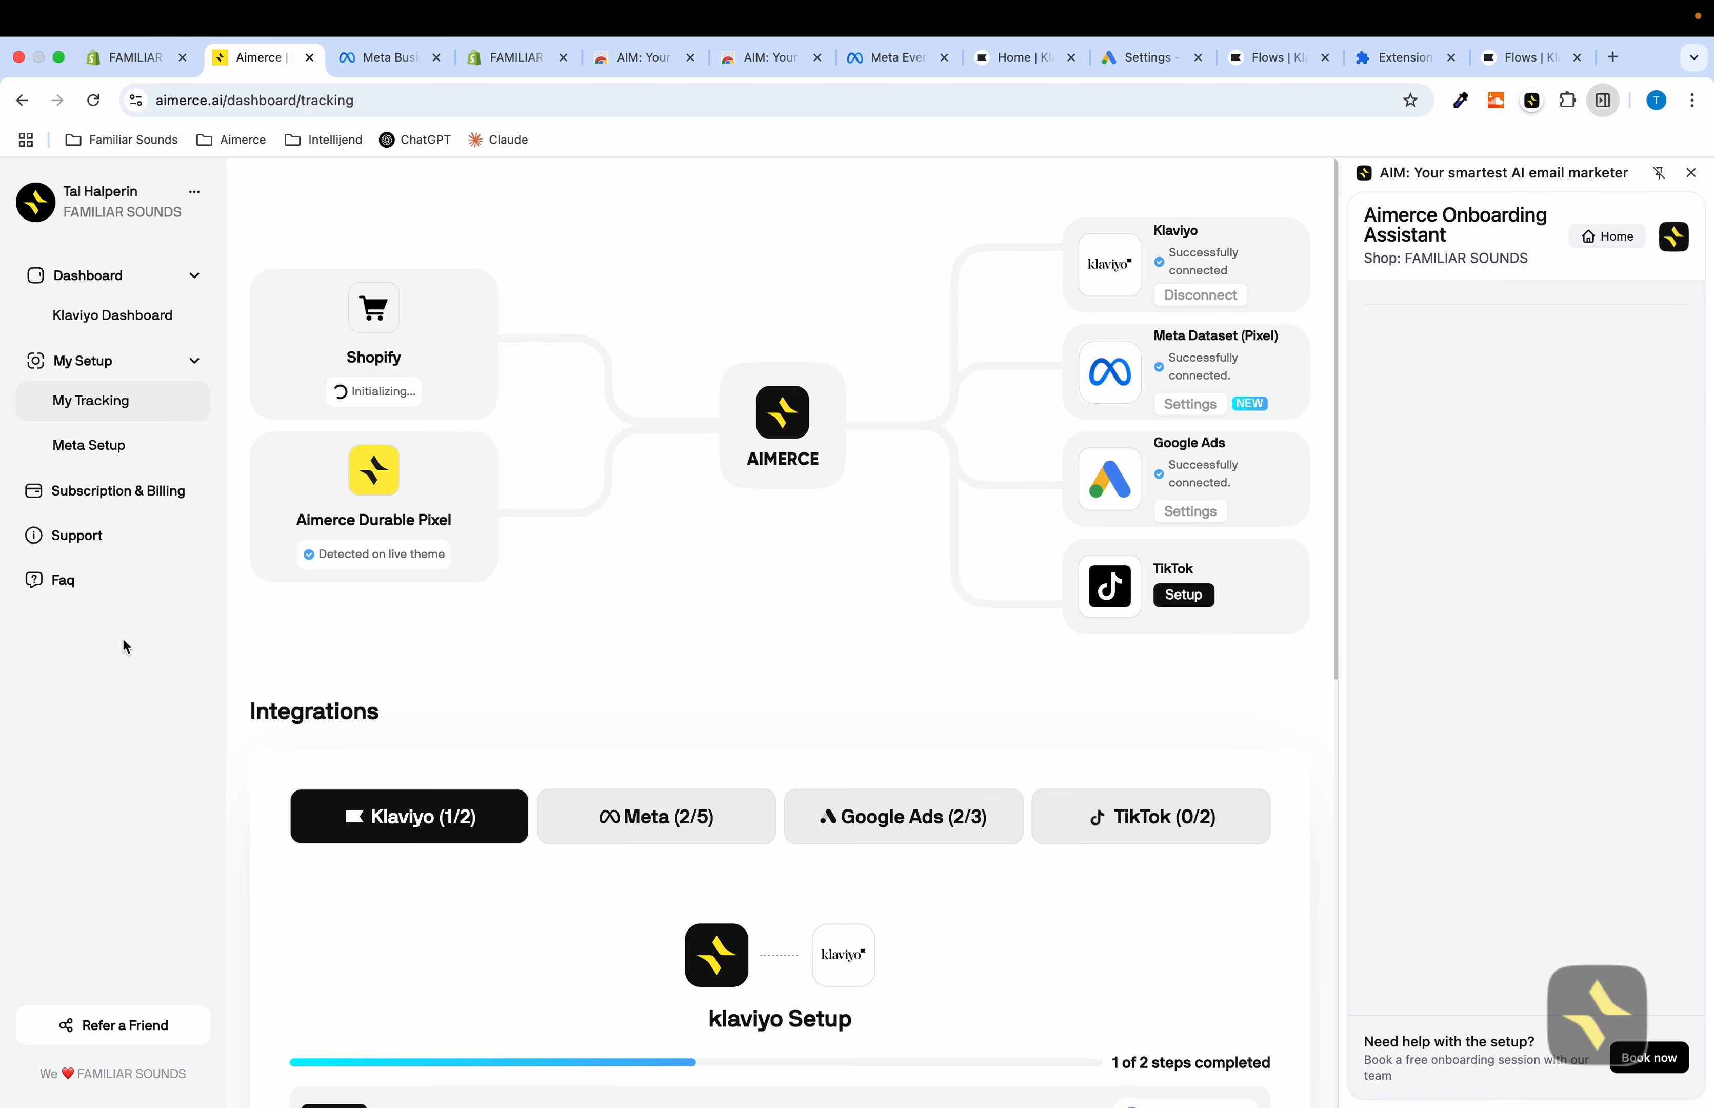